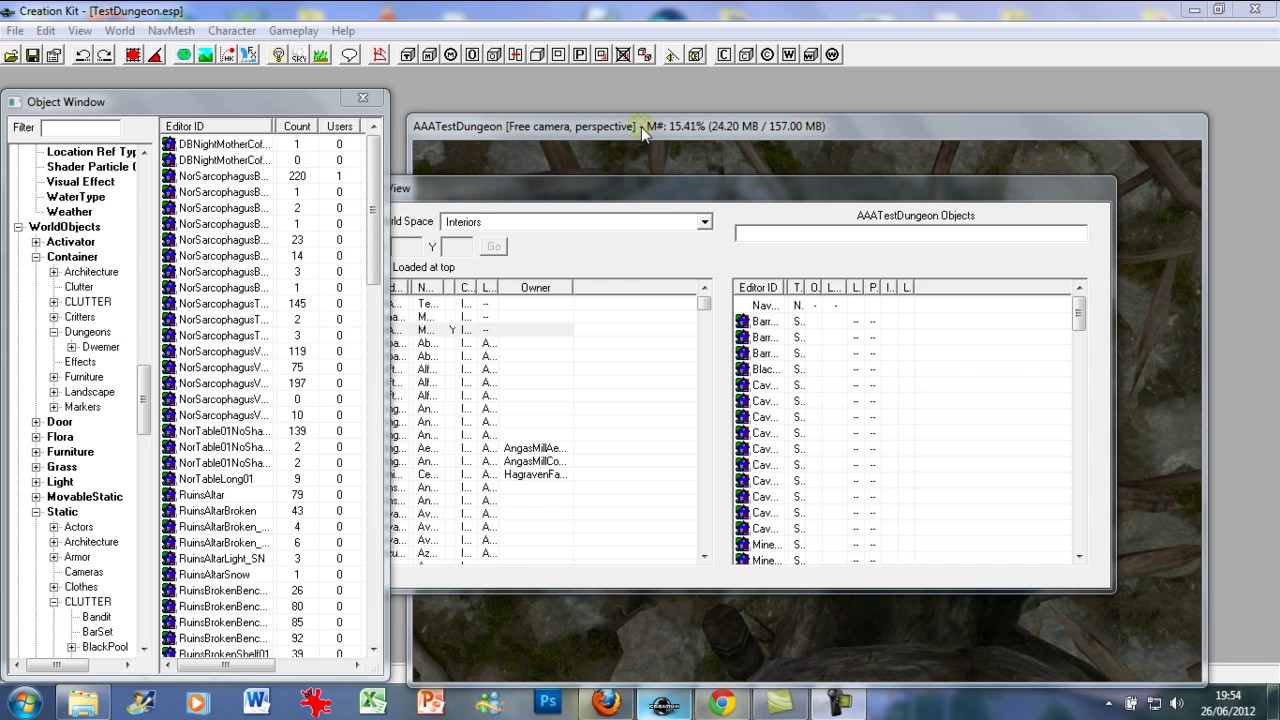
Move the AAATestDungeon camera along the corridor to the stone floor beside the stacked-stone wall
click(668, 230)
scroll(703, 228, down, 10)
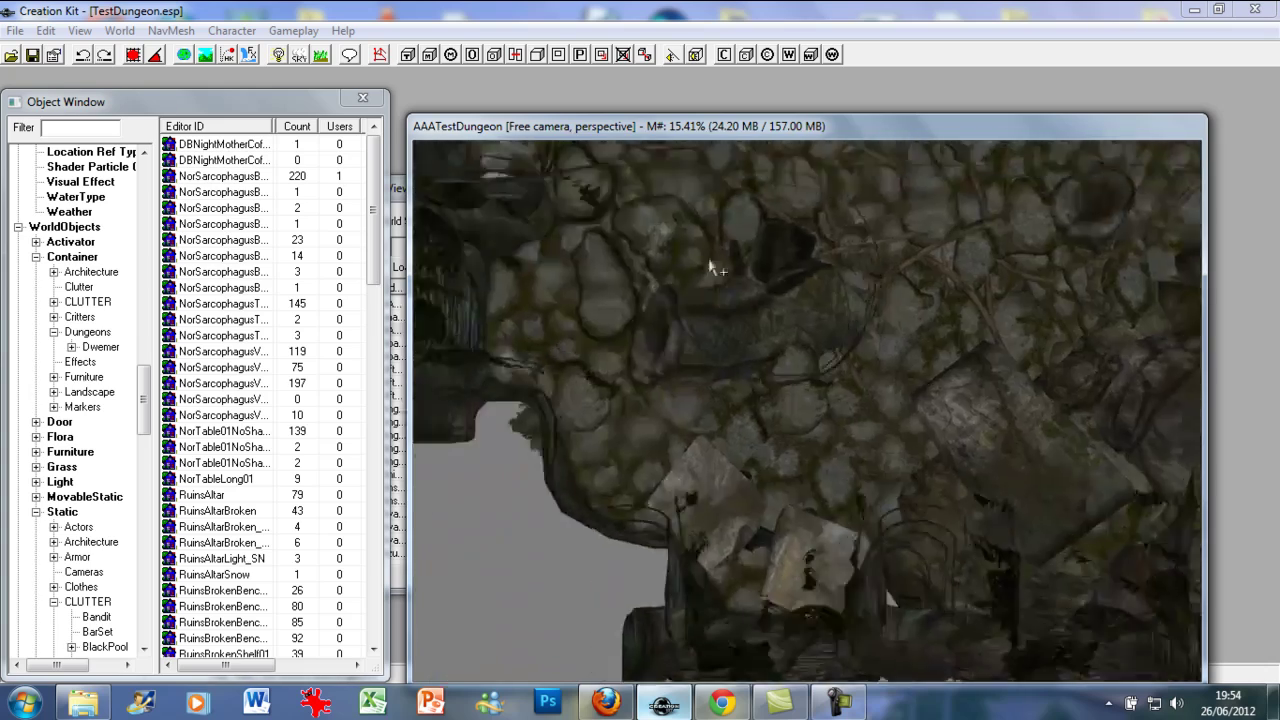
middle_drag(709, 262, 677, 329)
scroll(737, 293, down, 10)
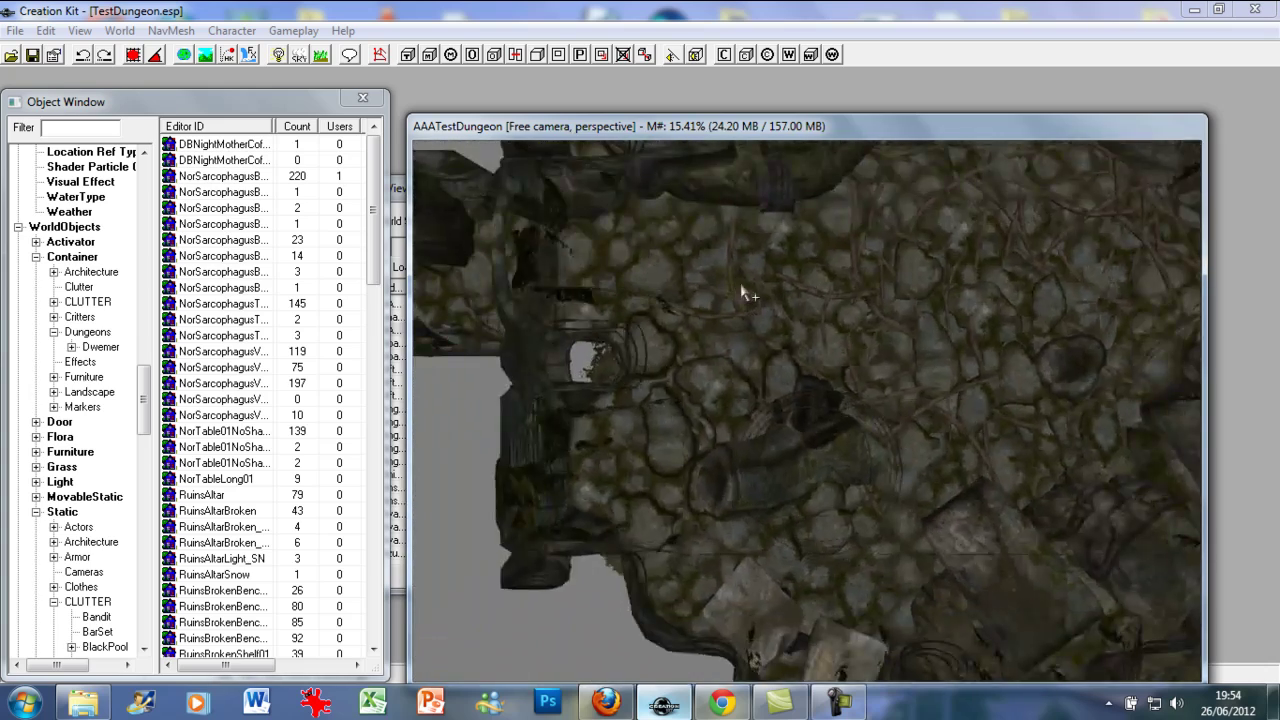
scroll(742, 292, down, 1)
middle_drag(623, 297, 677, 272)
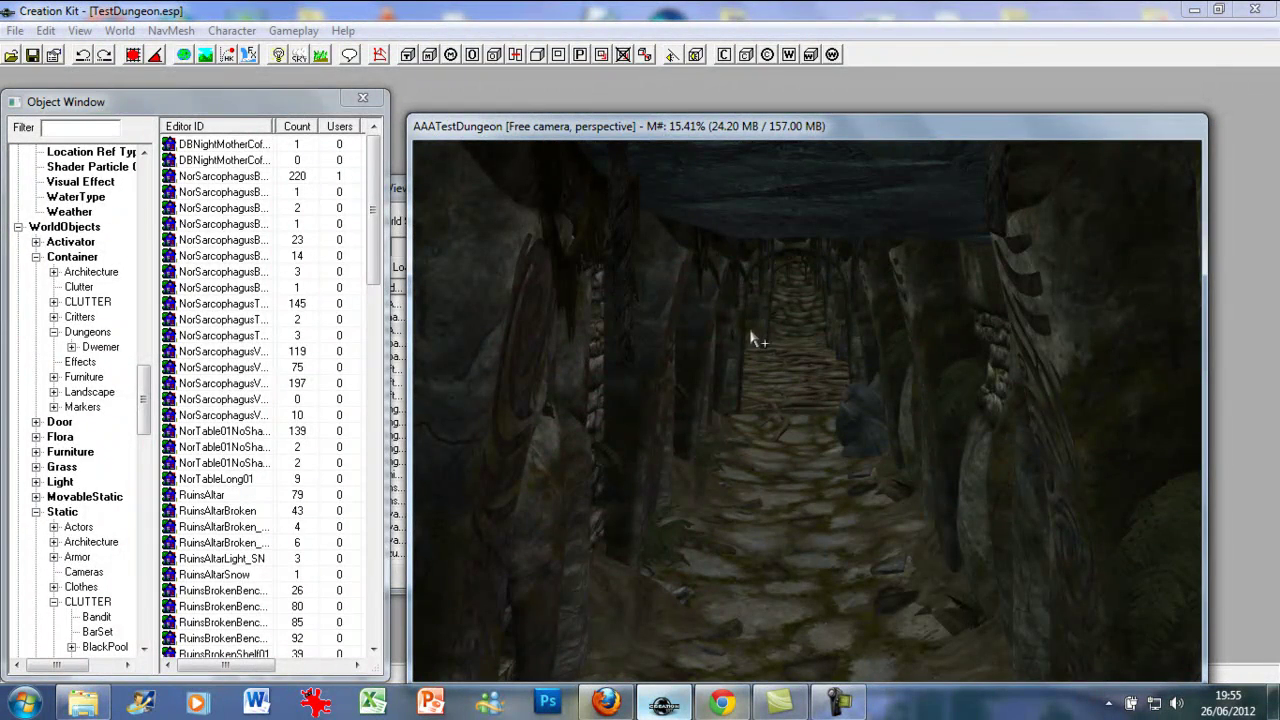
scroll(746, 343, up, 8)
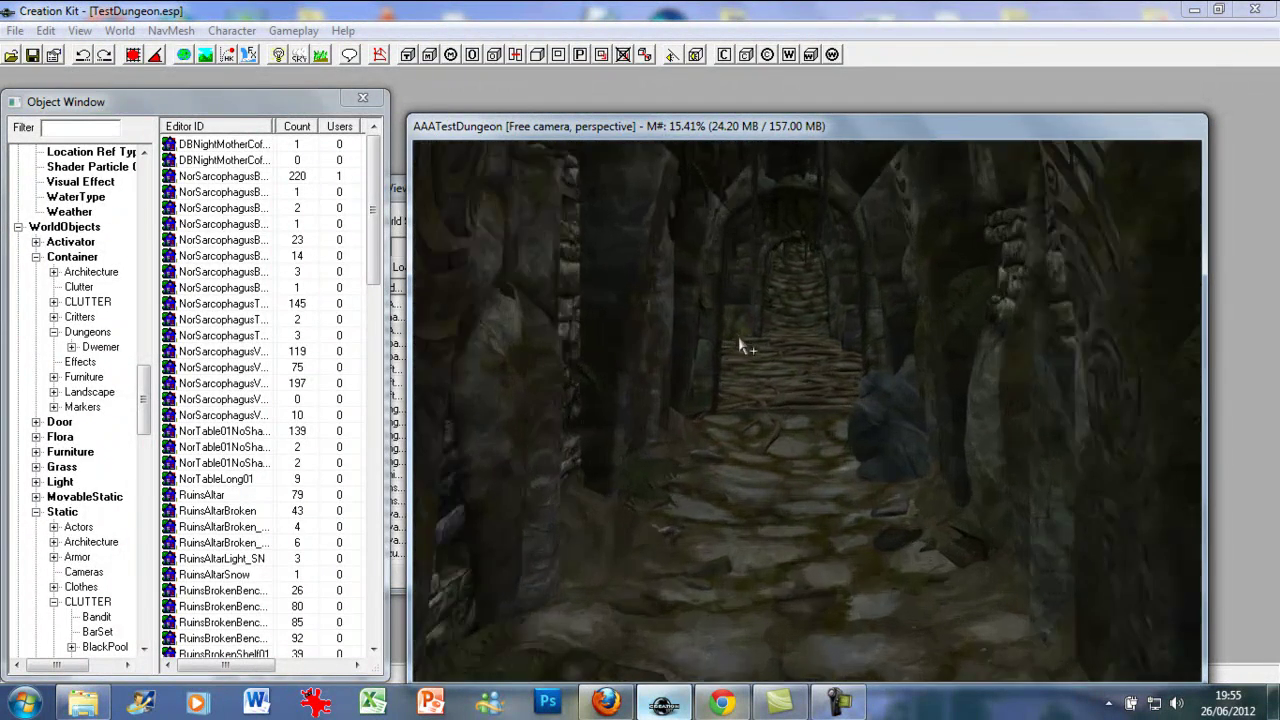
scroll(735, 353, up, 8)
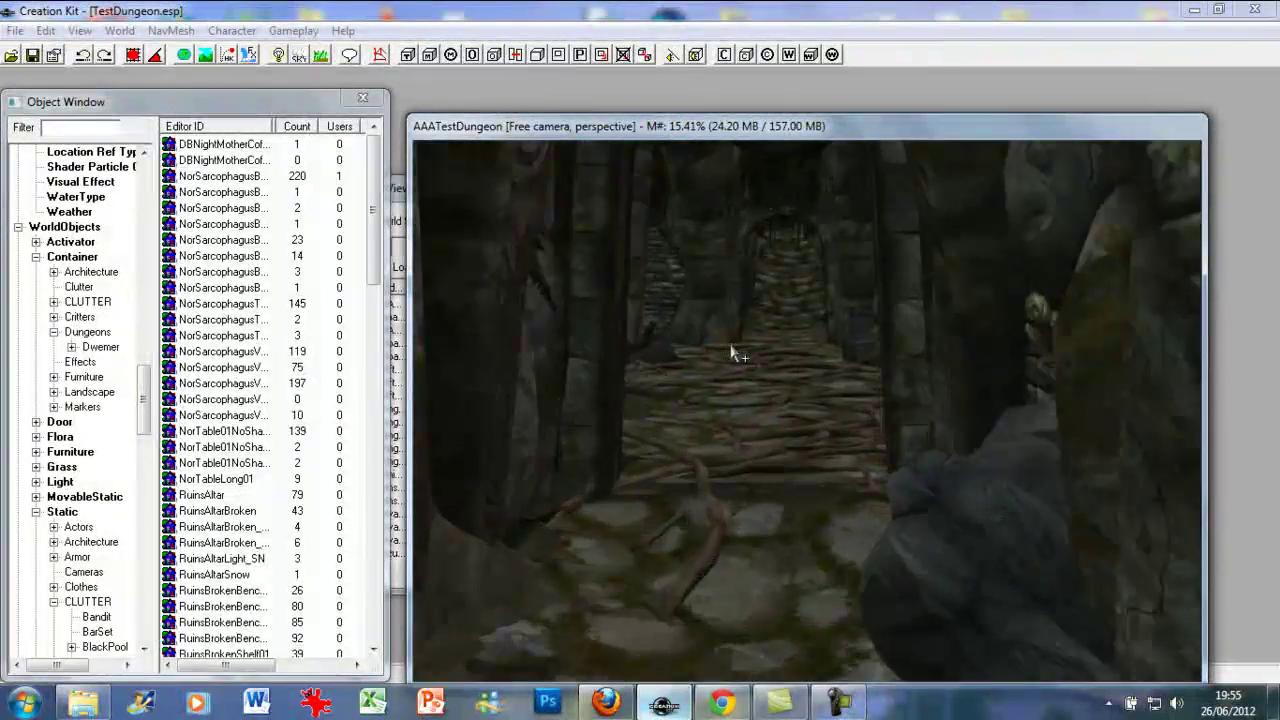
scroll(730, 359, up, 10)
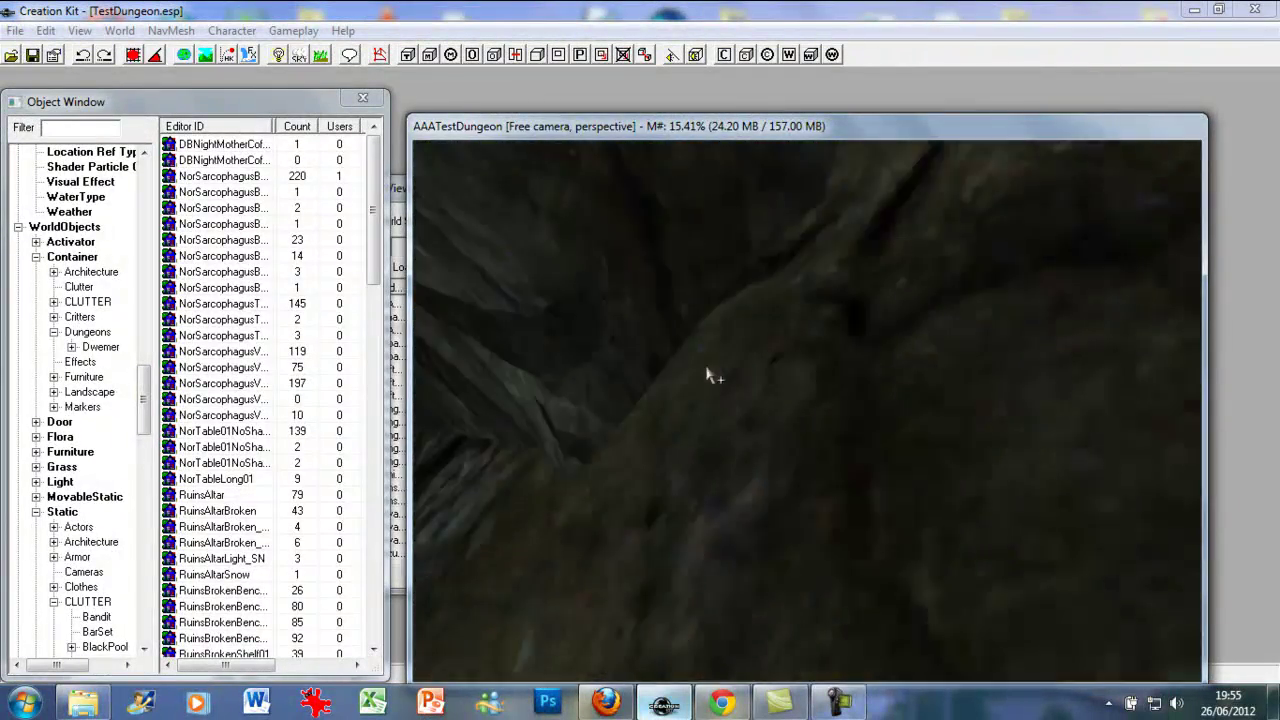
scroll(728, 374, up, 3)
middle_drag(728, 374, 714, 424)
scroll(640, 408, up, 3)
scroll(632, 414, up, 4)
scroll(716, 425, up, 3)
scroll(725, 420, up, 10)
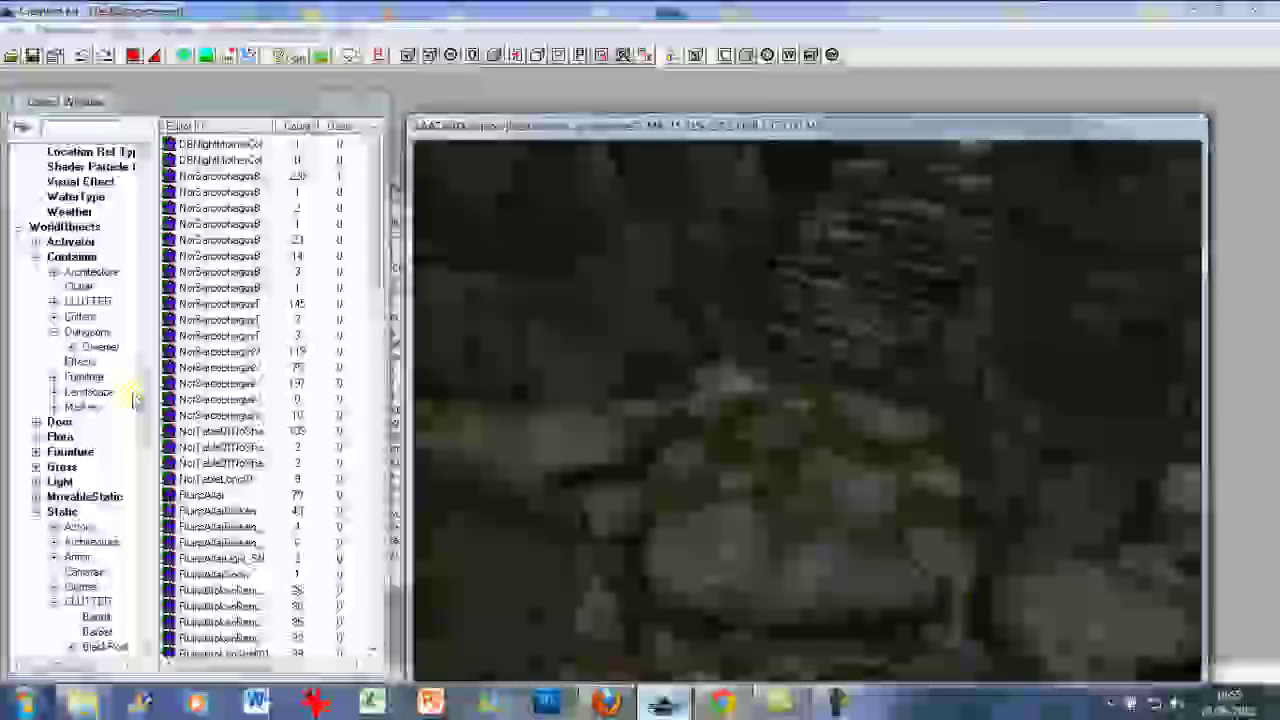
List the Container world objects and filter them by "chest"
scroll(145, 390, up, 2)
scroll(145, 390, down, 1)
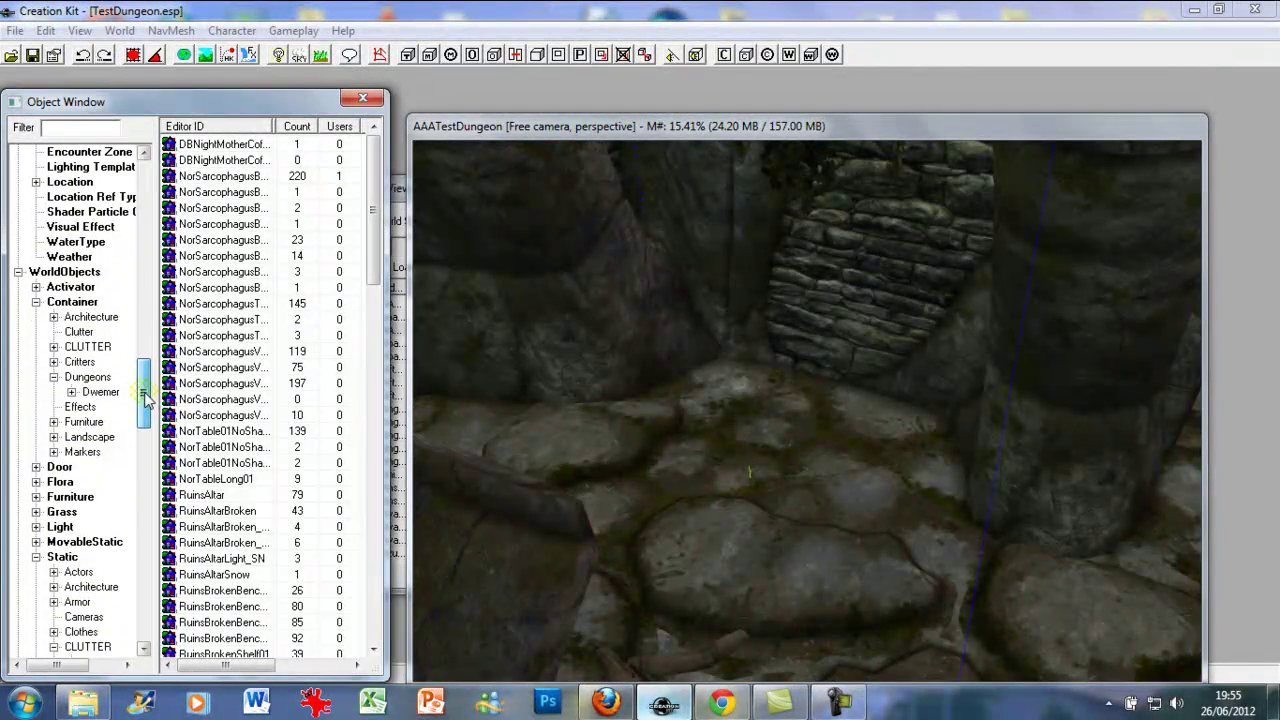
click(78, 302)
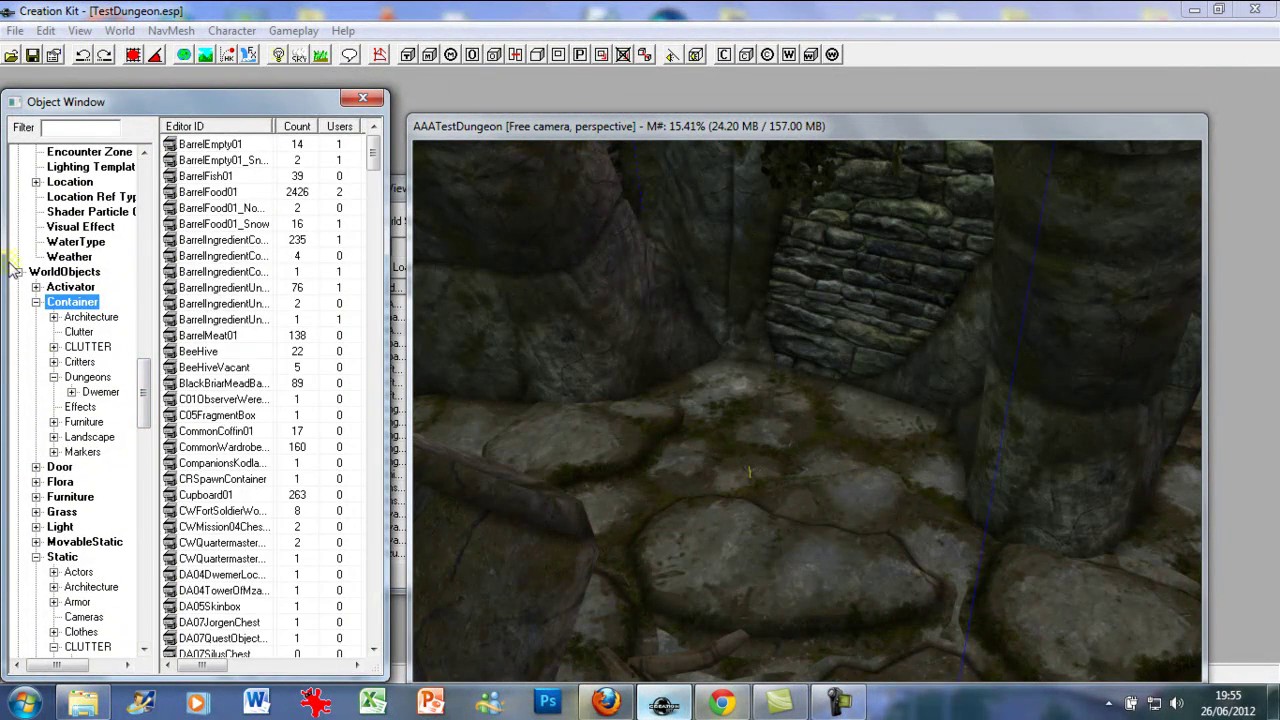
click(72, 127)
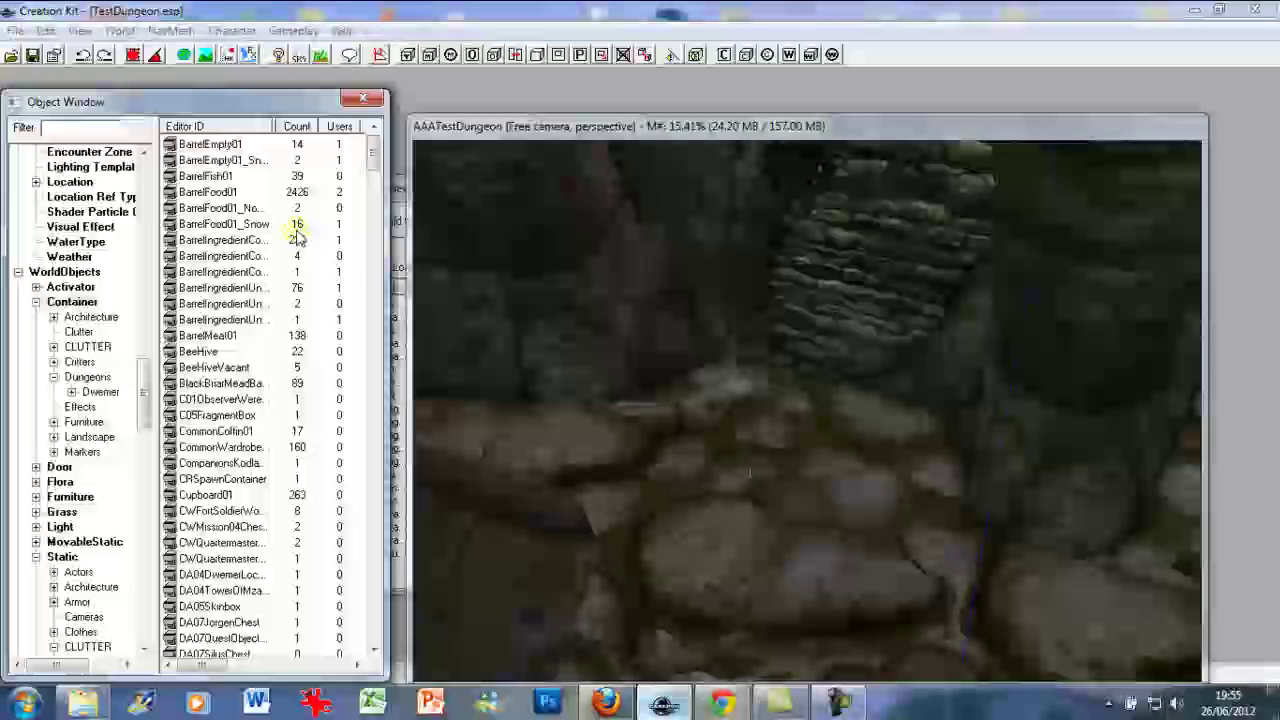
text(chest)
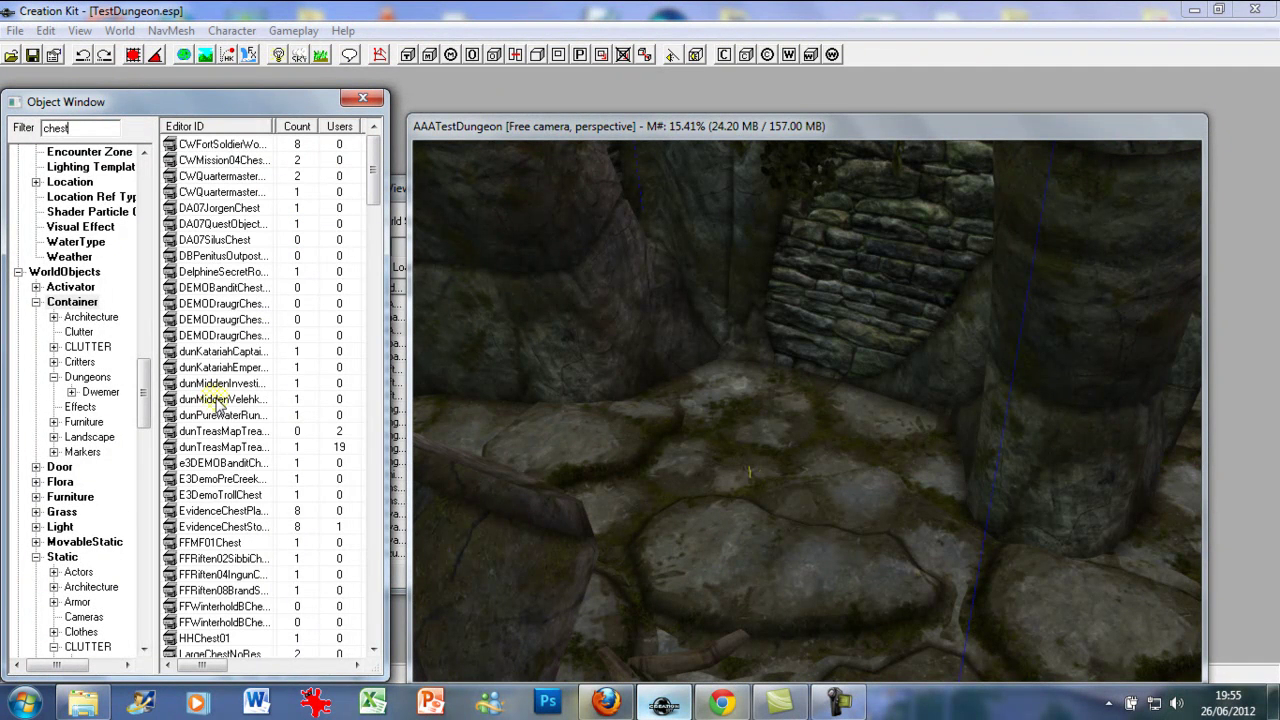
Place a TreasBanditChest on the floor in front of the stacked-stone wall and rotate it about 63 degrees around Z
click(216, 367)
scroll(216, 370, down, 3)
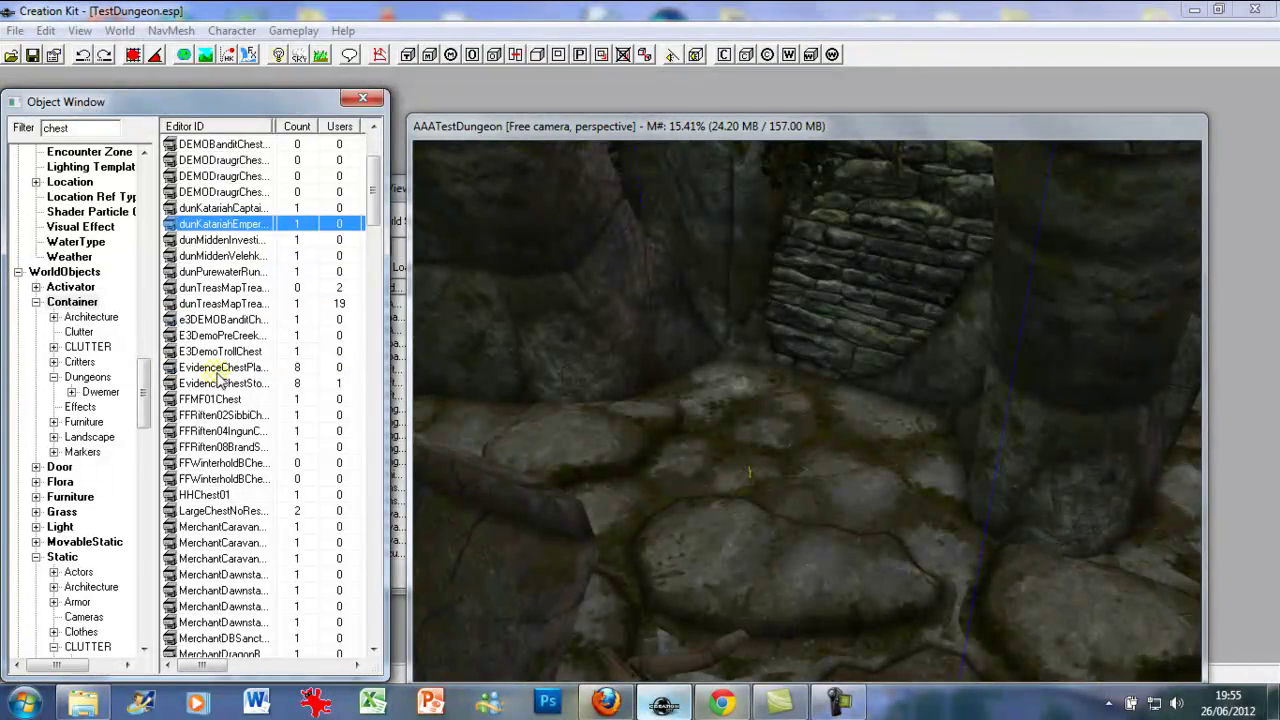
scroll(220, 370, down, 2)
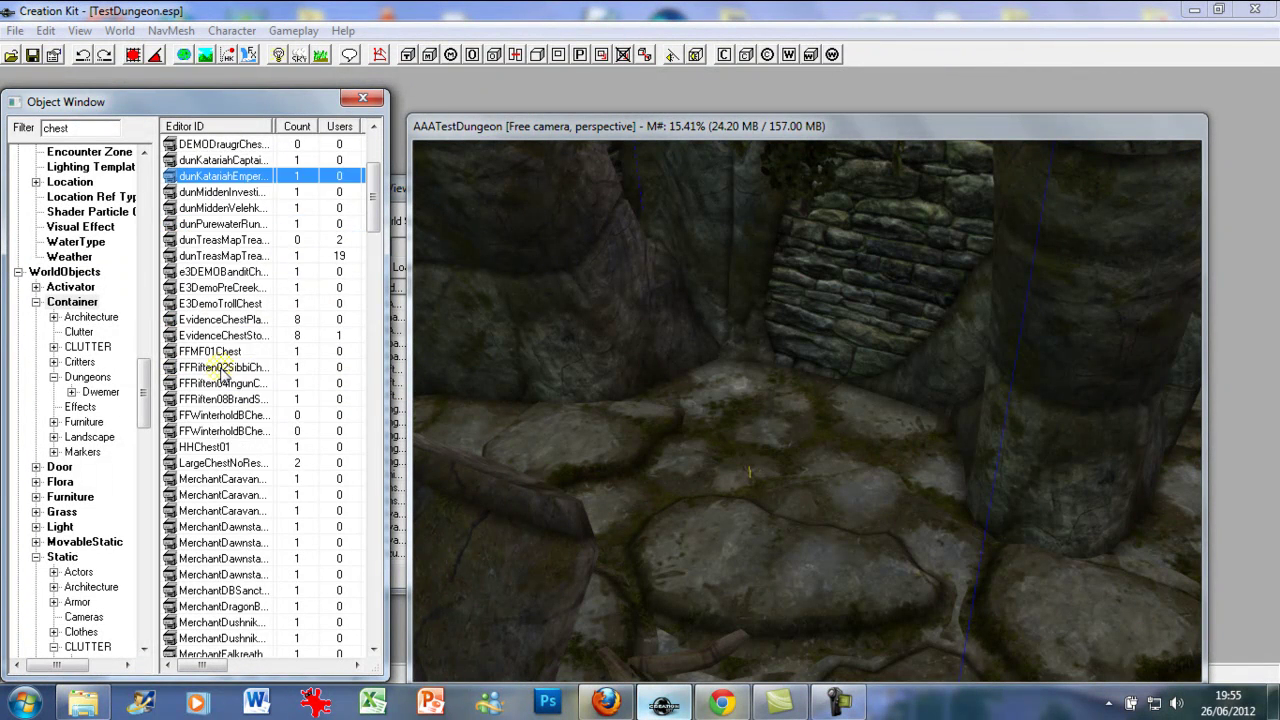
scroll(216, 372, down, 13)
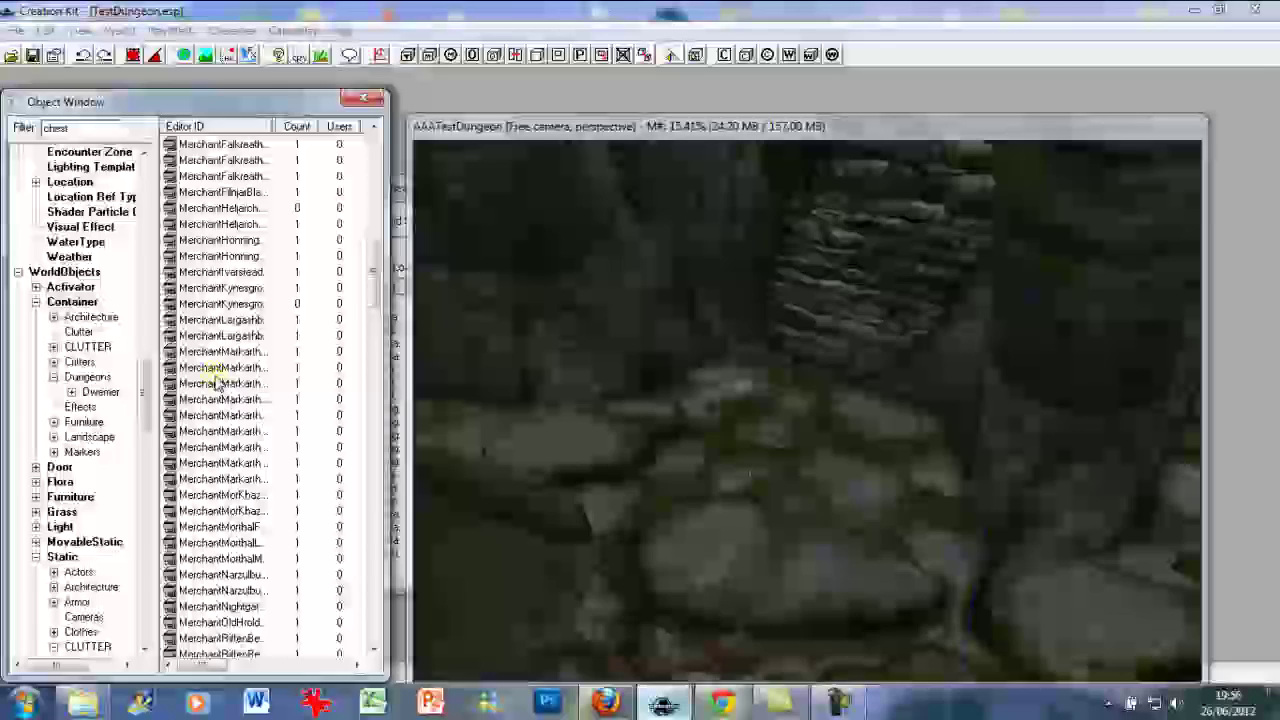
scroll(216, 381, down, 12)
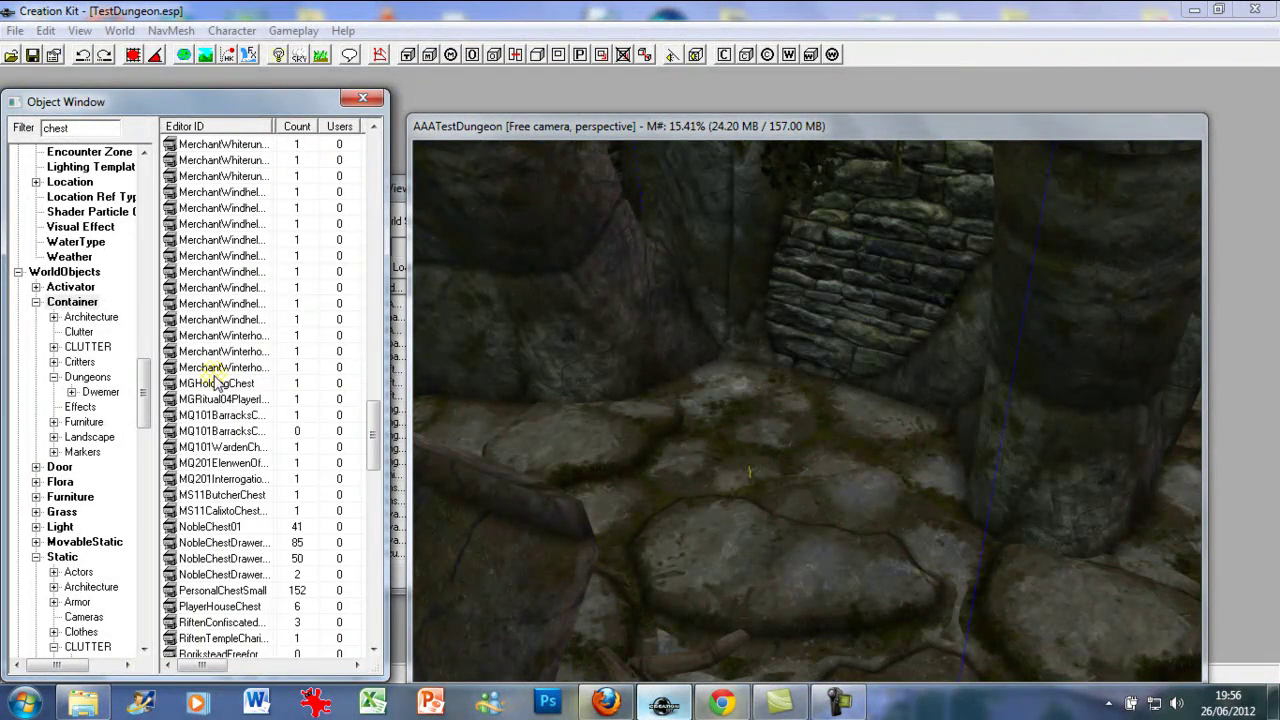
scroll(214, 385, down, 4)
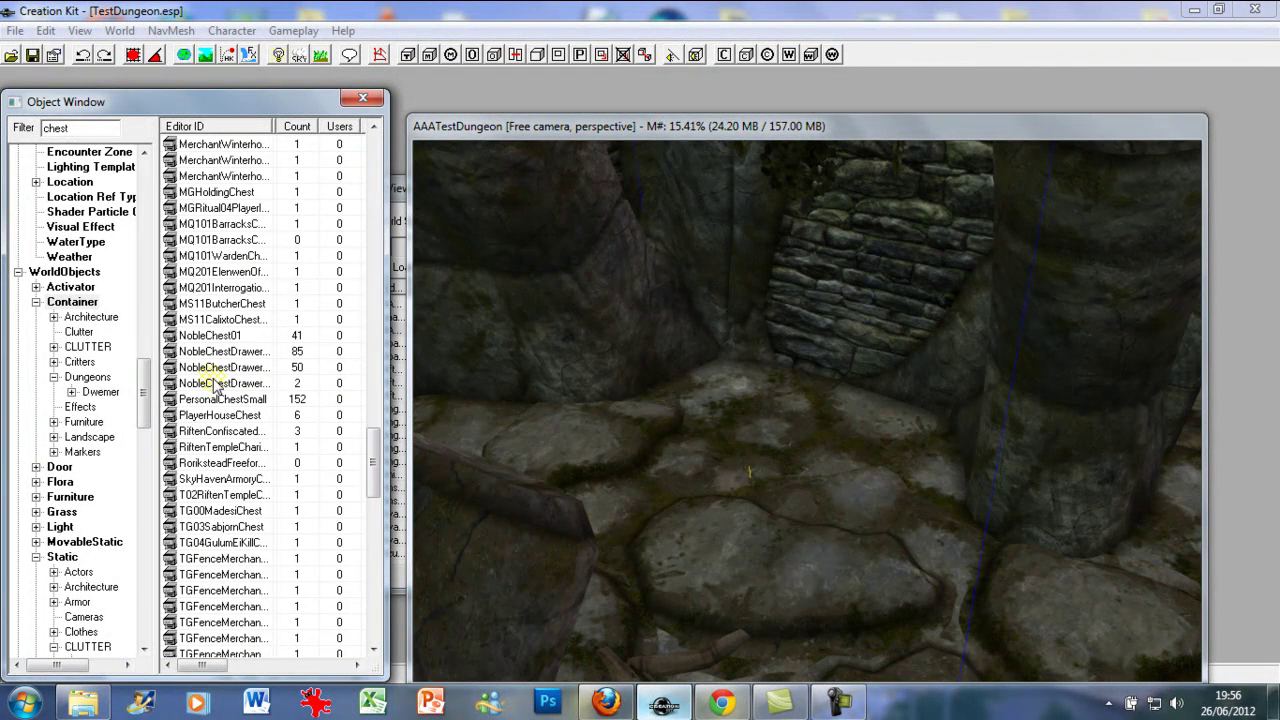
scroll(274, 398, down, 1)
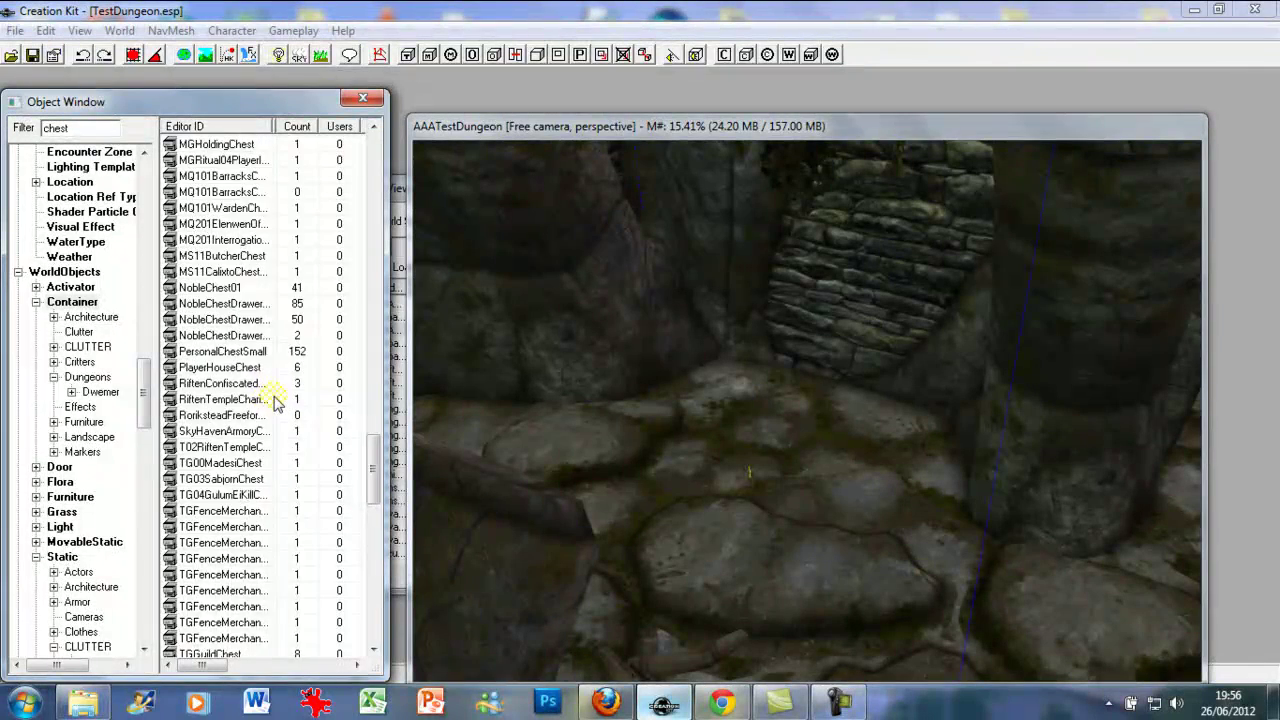
scroll(274, 398, down, 6)
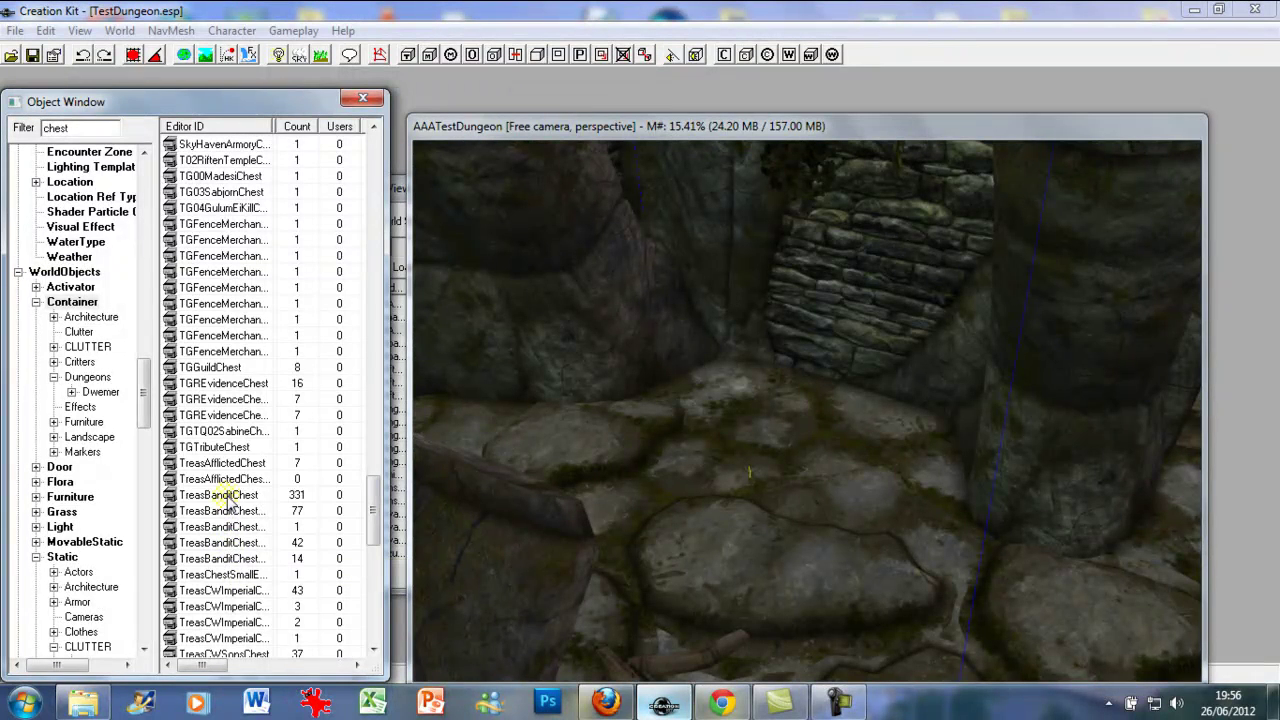
drag(222, 496, 797, 415)
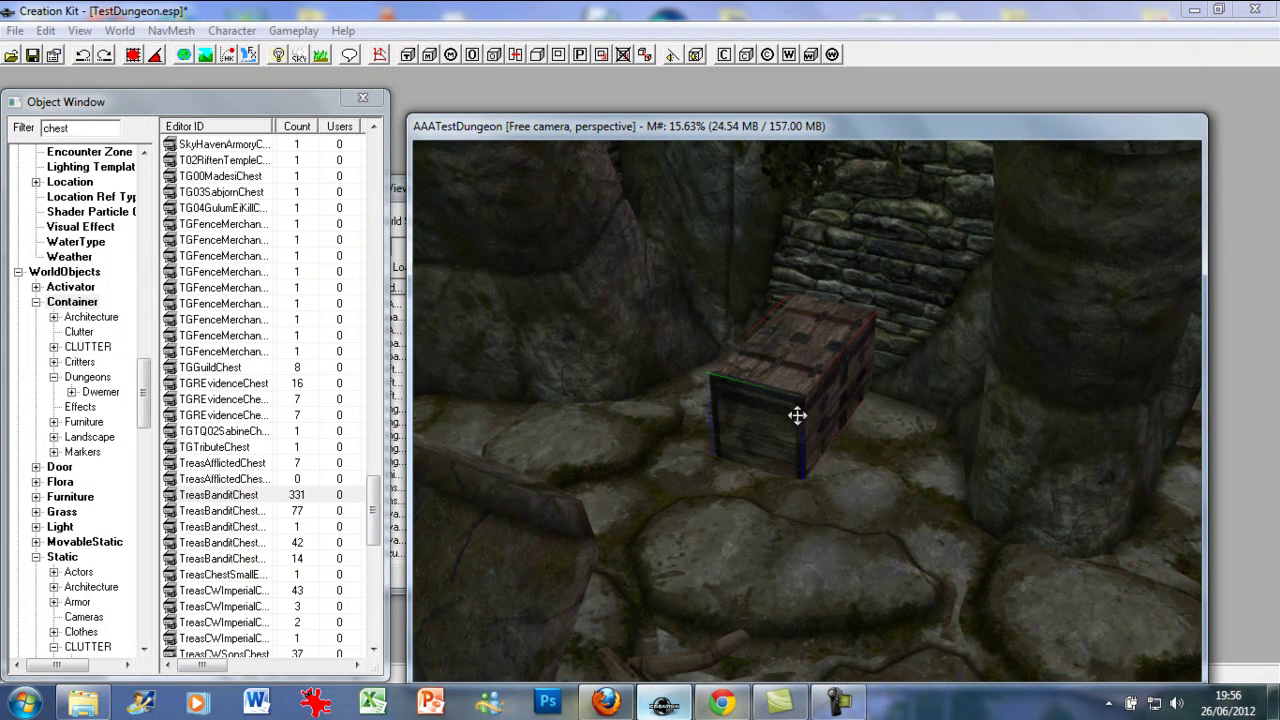
right_drag(797, 415, 935, 415)
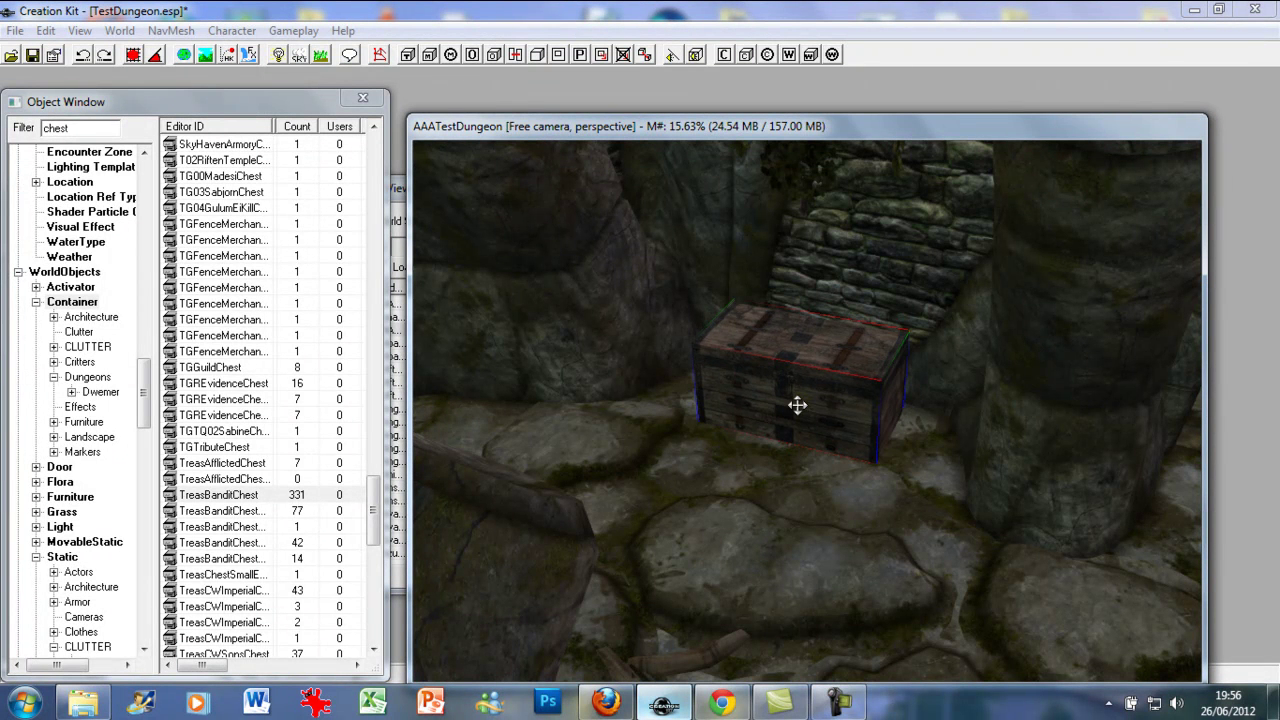
shift+middle_drag(797, 404, 777, 360)
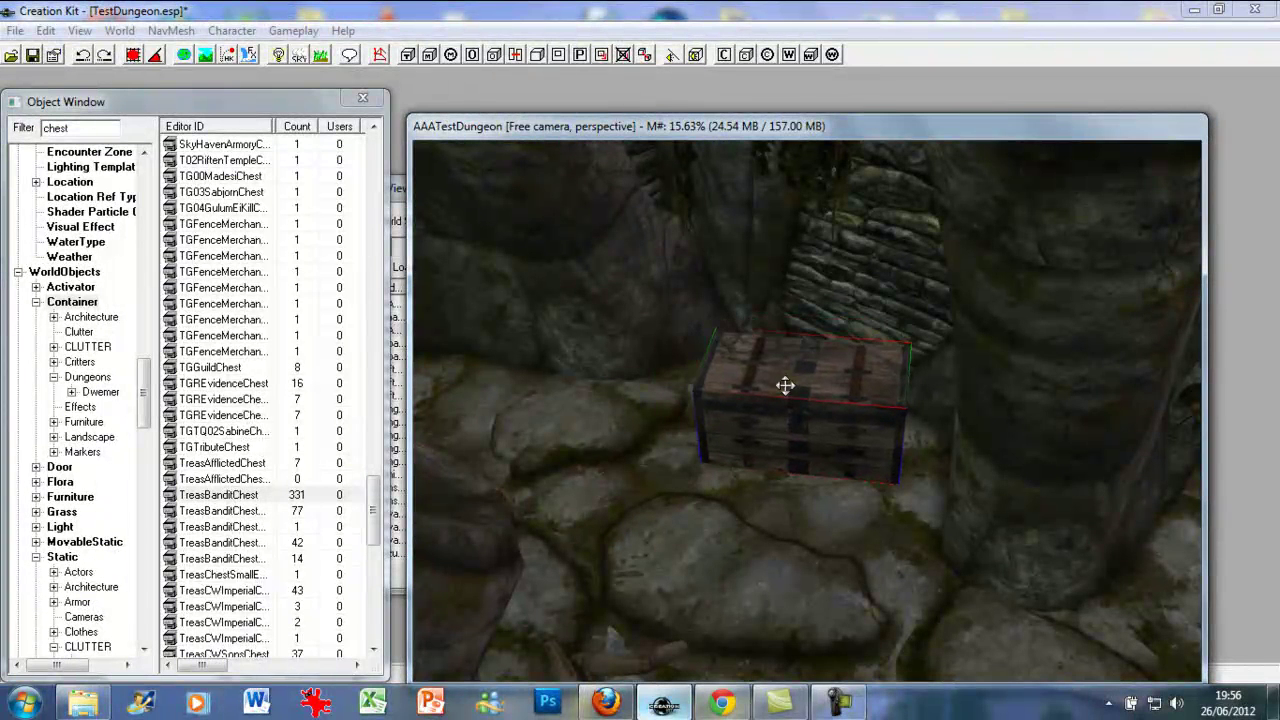
Open the placed chest's reference properties, mark it as Locked and review the available lock levels
double_click(785, 385)
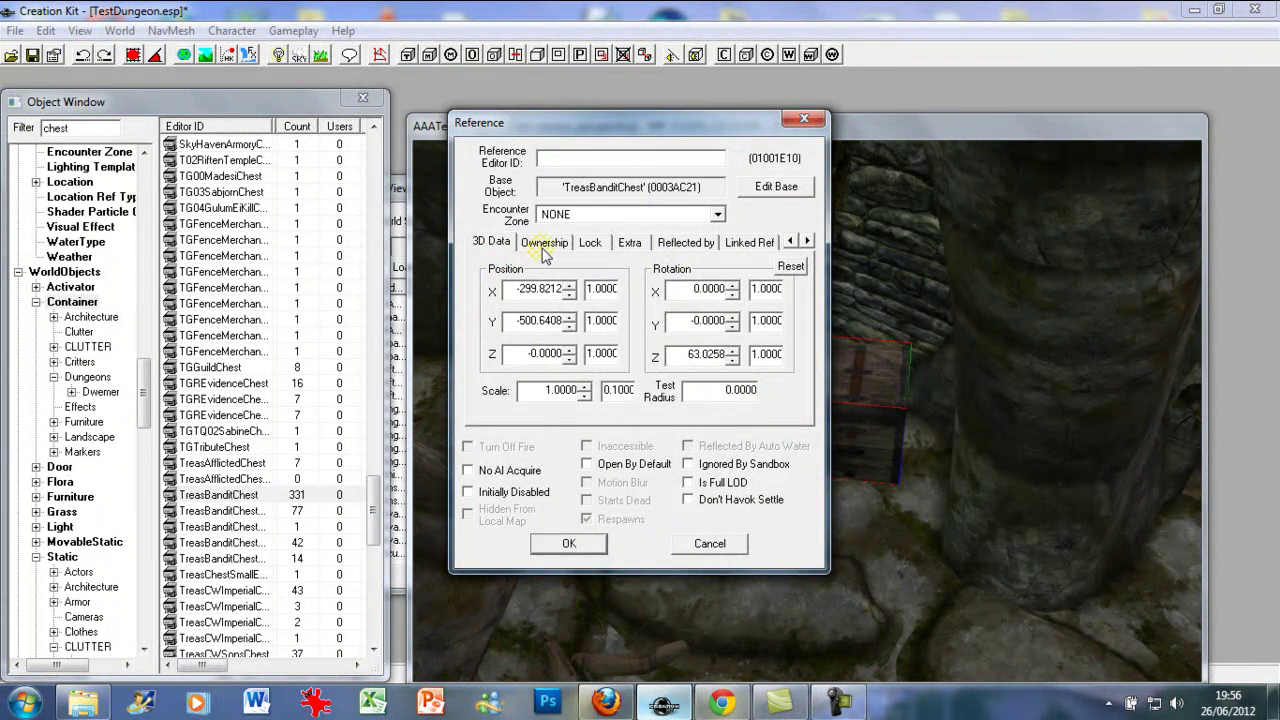
click(587, 252)
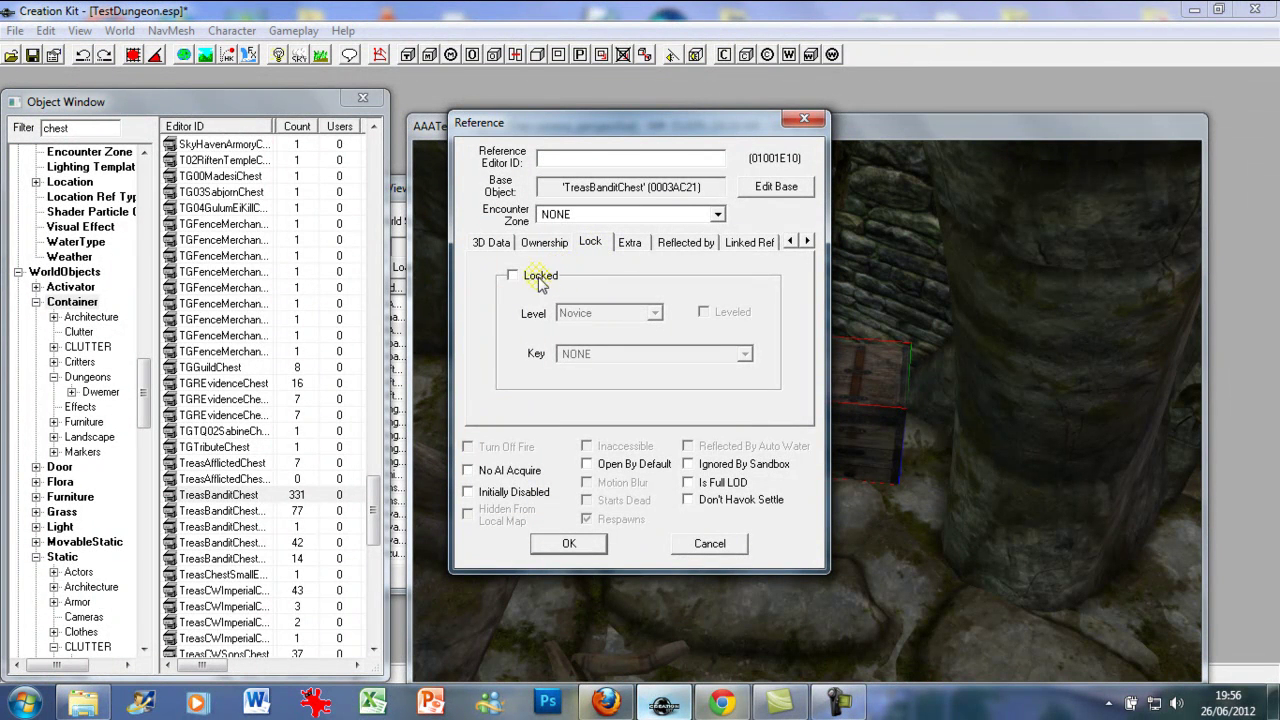
click(513, 276)
click(594, 316)
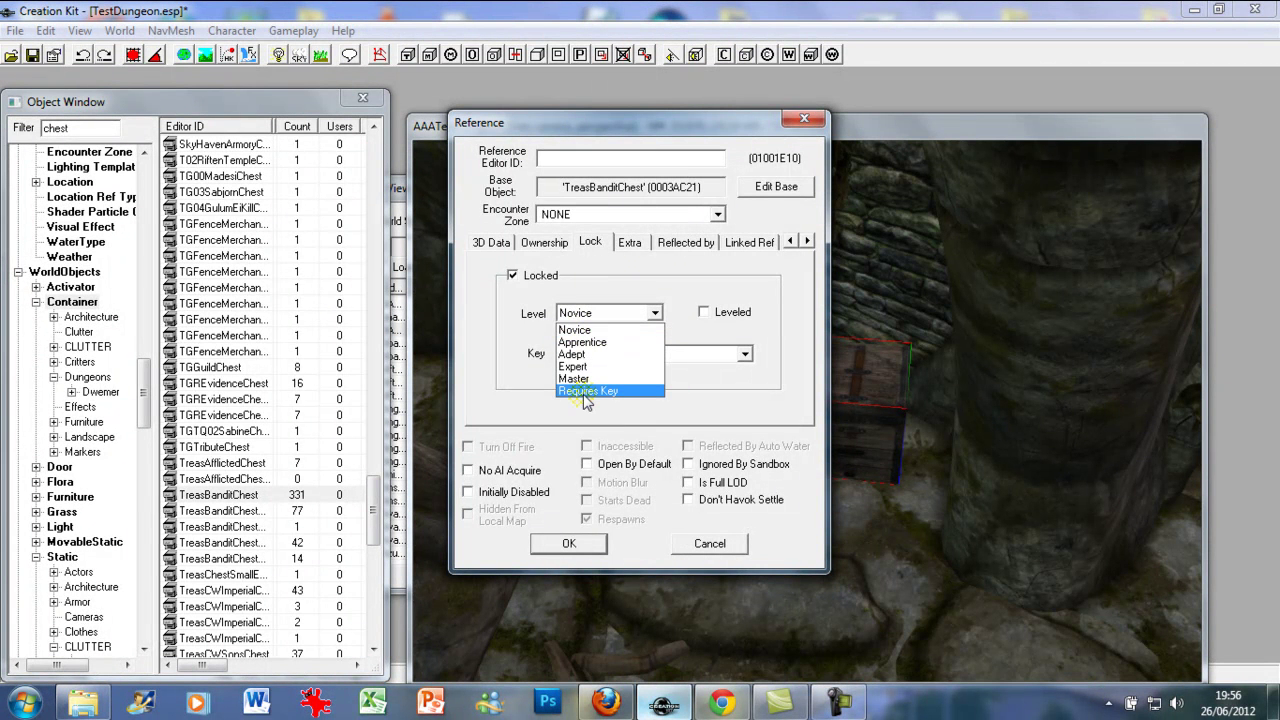
click(680, 326)
Keep the chest lock's key at NONE and set its level to Apprentice
click(678, 360)
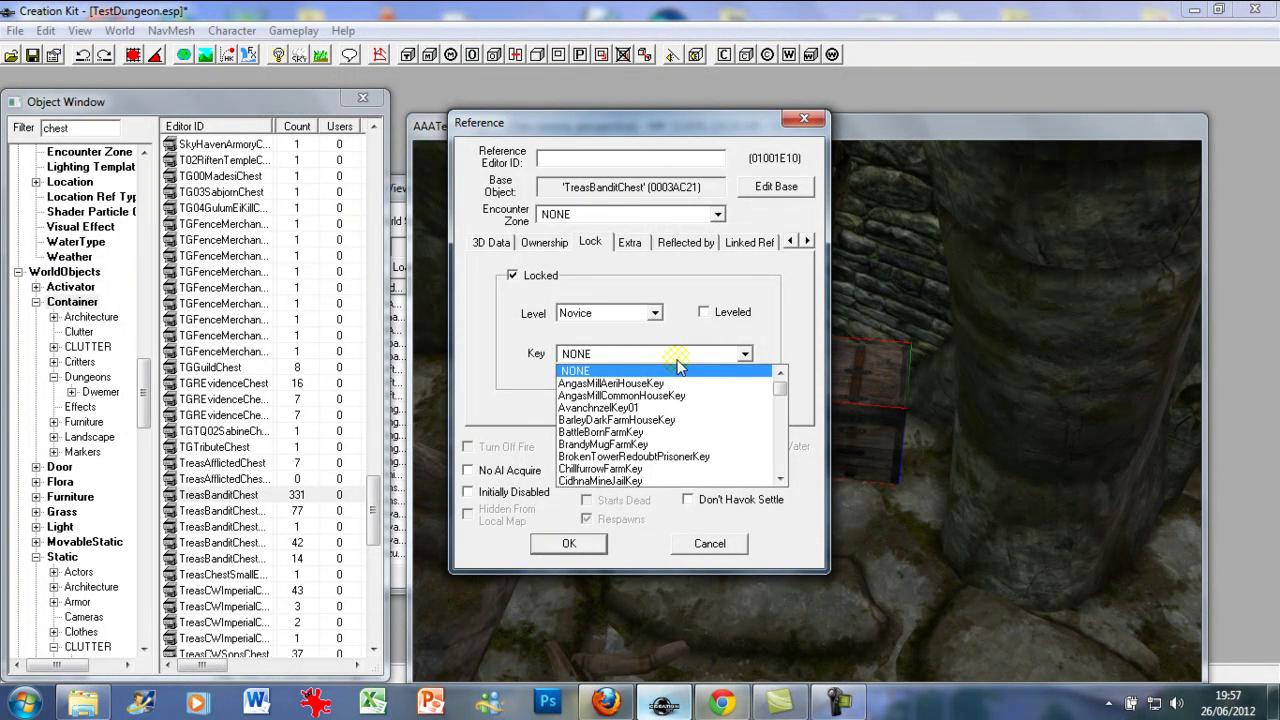
click(676, 369)
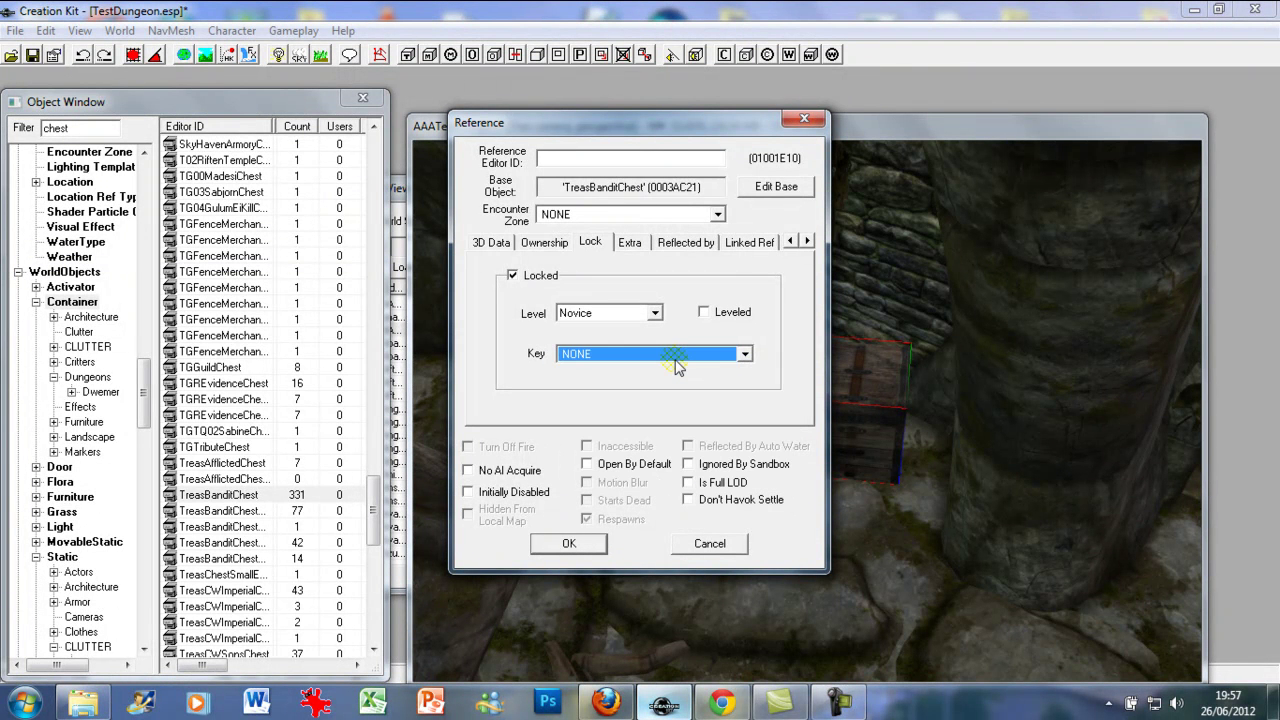
click(674, 360)
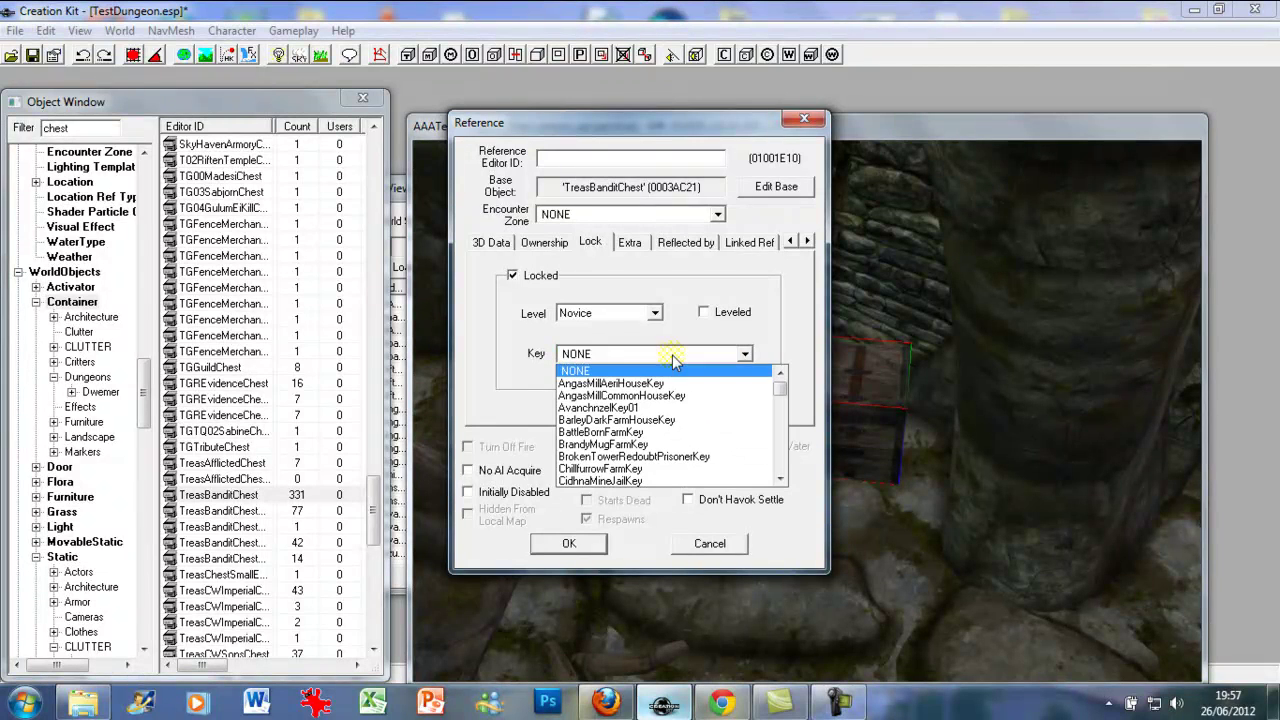
click(674, 360)
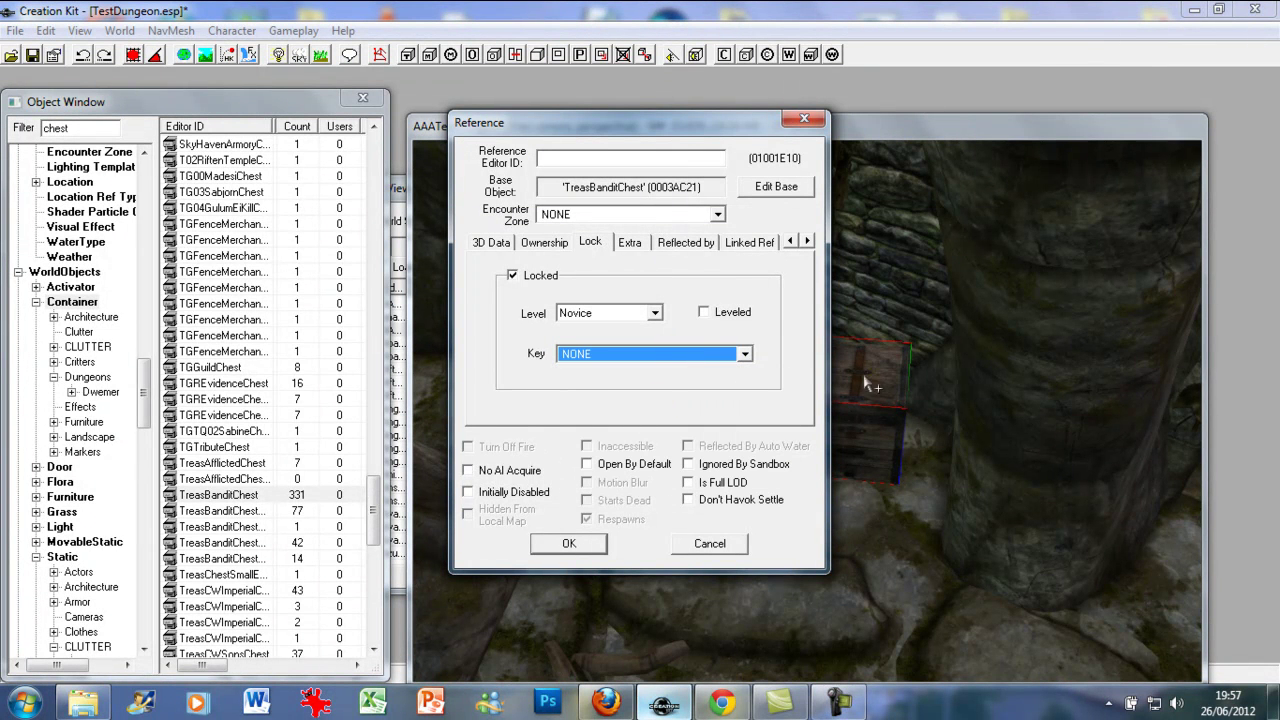
click(616, 314)
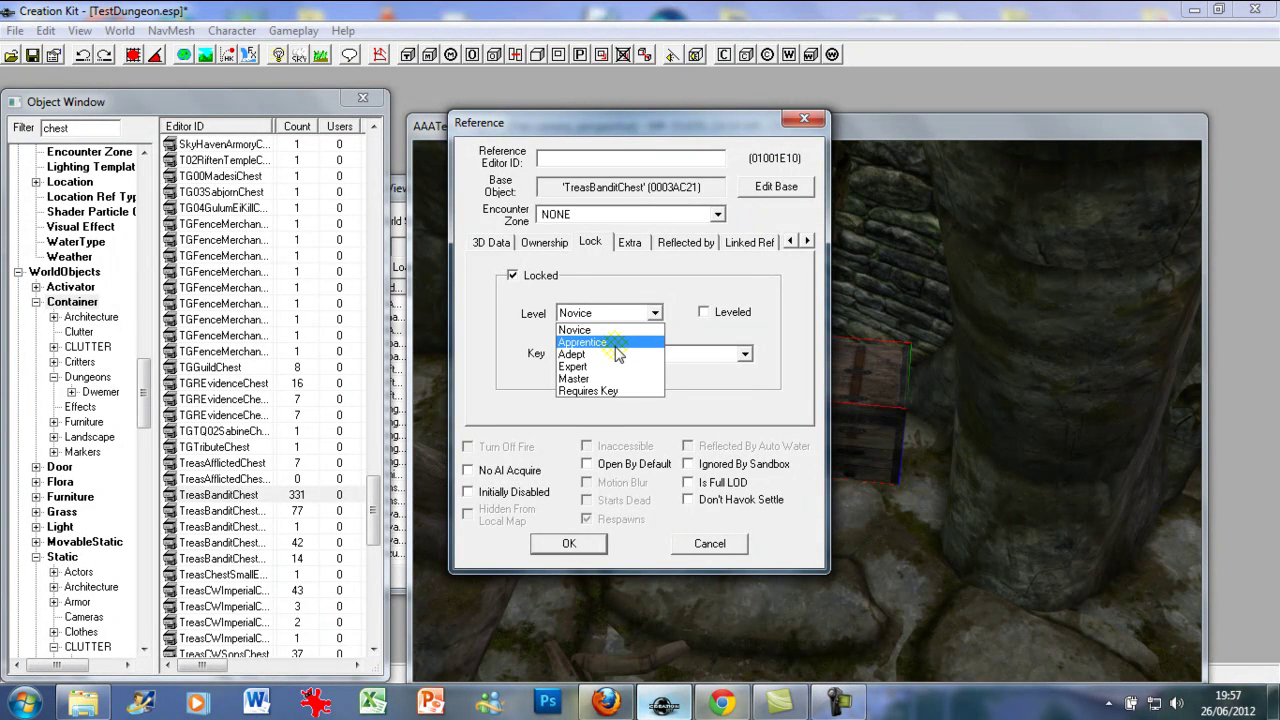
click(610, 342)
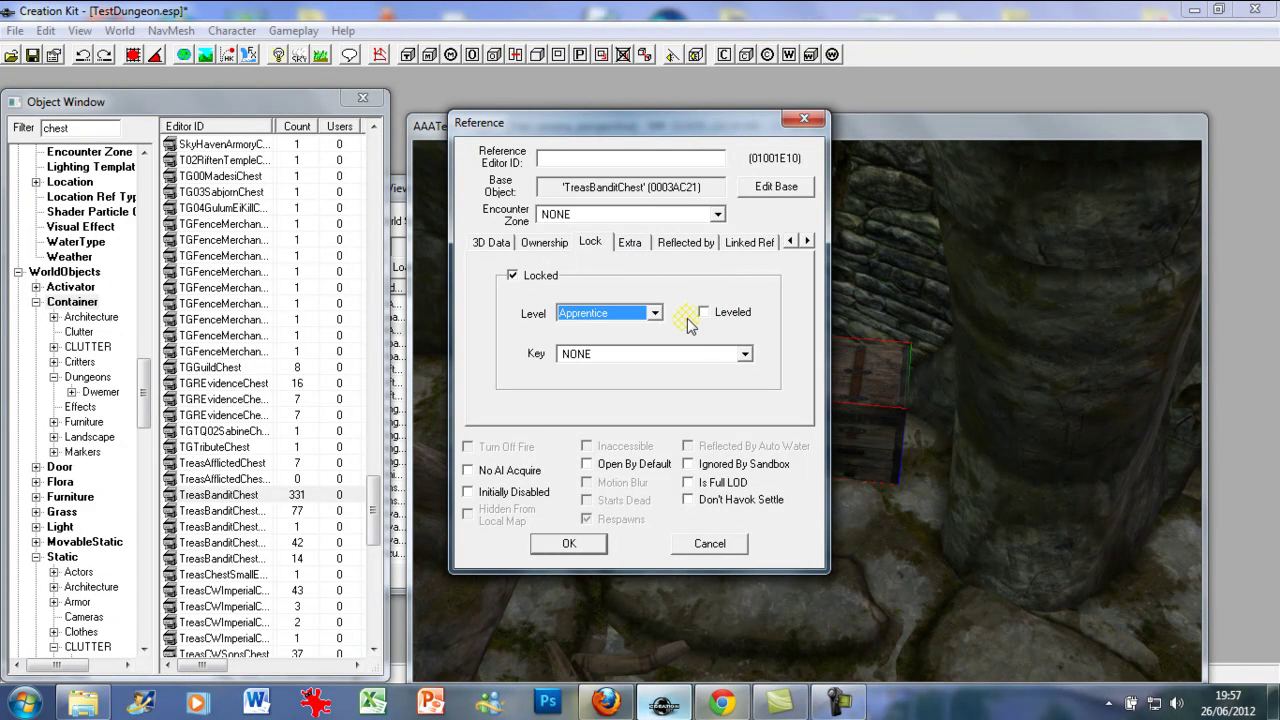
Review the chest reference's remaining settings, including Extra, Reflected by, Scripts and NavMesh Import Option
click(639, 248)
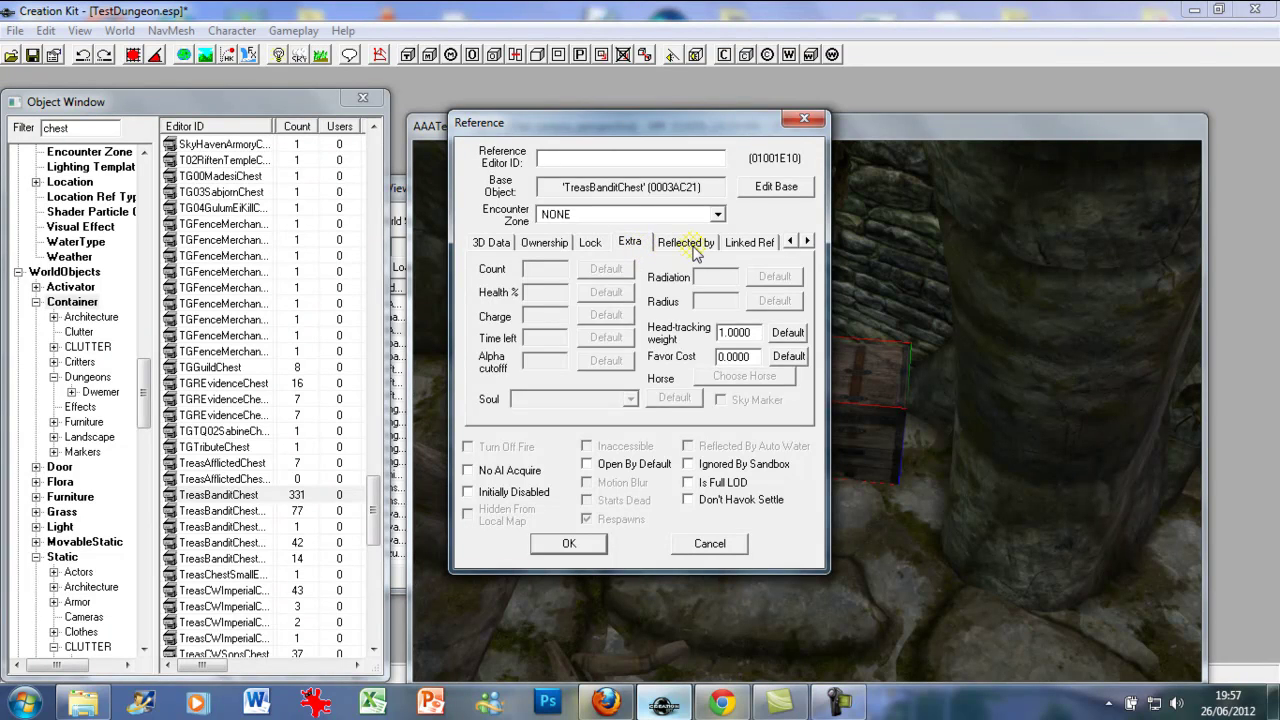
click(686, 248)
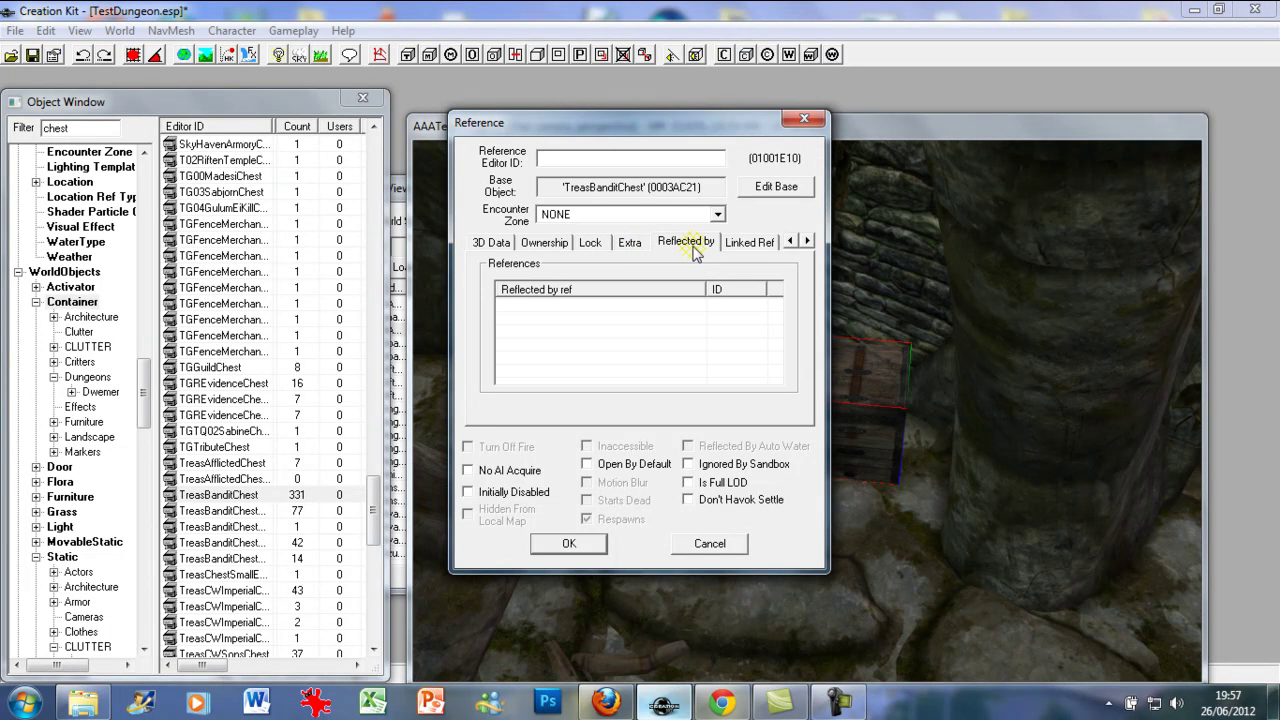
click(806, 242)
click(806, 242)
click(806, 242)
click(806, 242)
click(806, 242)
click(806, 242)
click(806, 242)
click(806, 242)
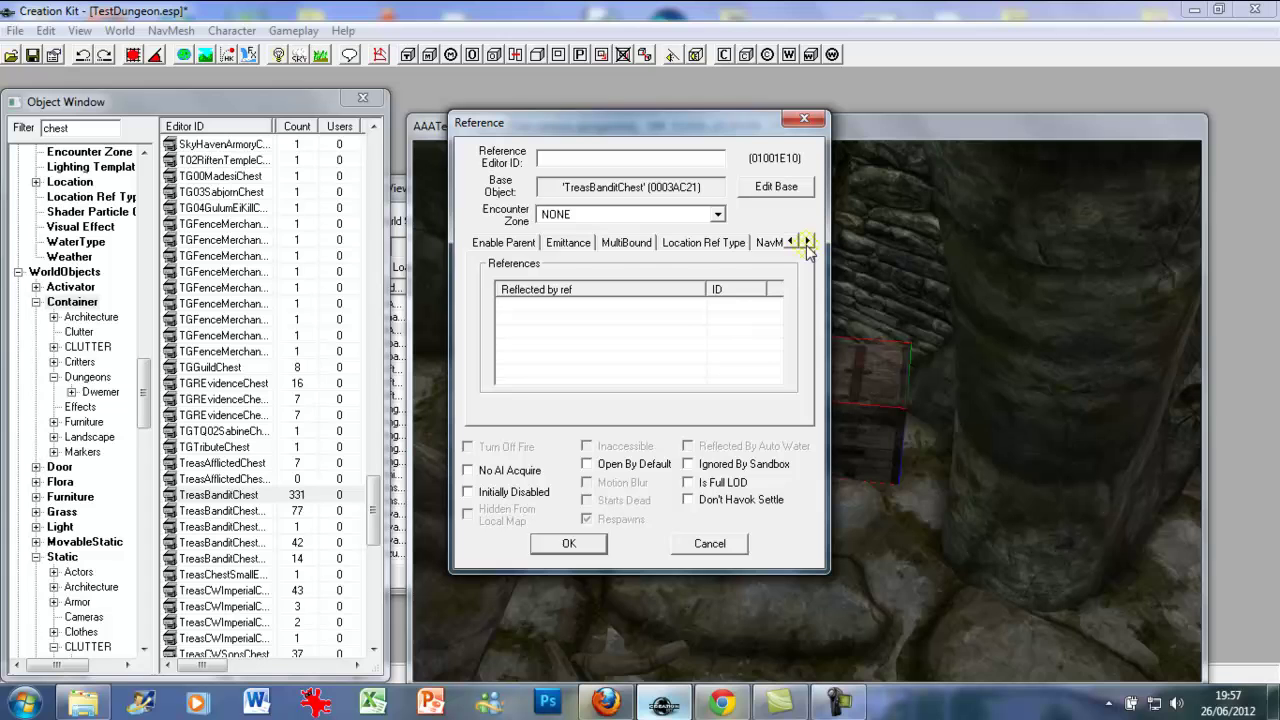
click(806, 242)
click(806, 242)
click(806, 242)
click(806, 242)
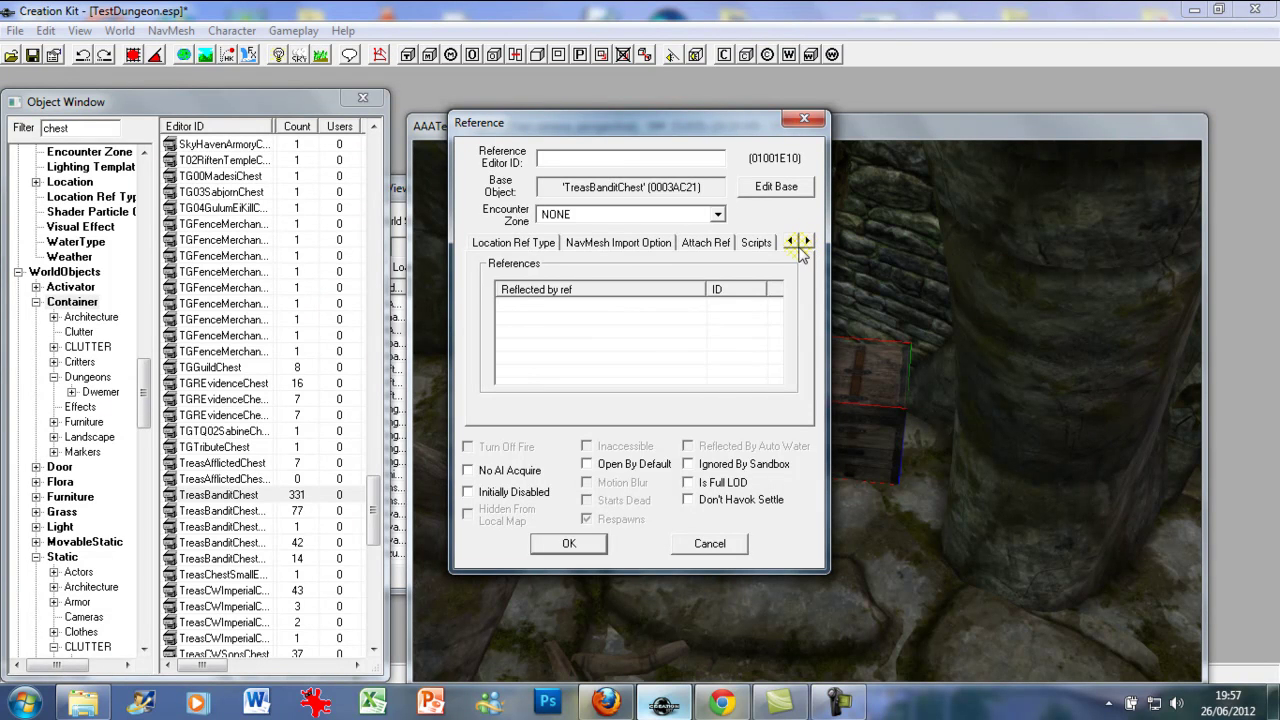
click(757, 242)
click(613, 246)
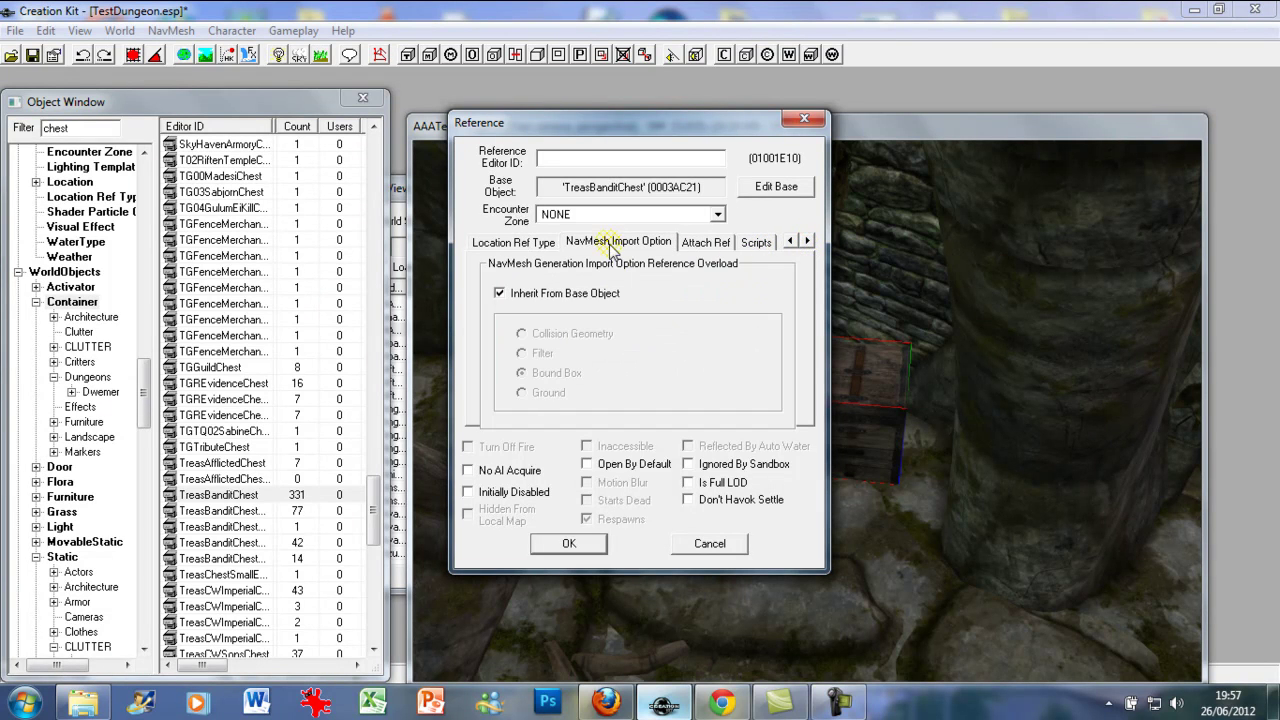
Review the chest reference's Location Ref Type, Ownership and Encounter Zone options, leaving the encounter zone at NONE
click(545, 245)
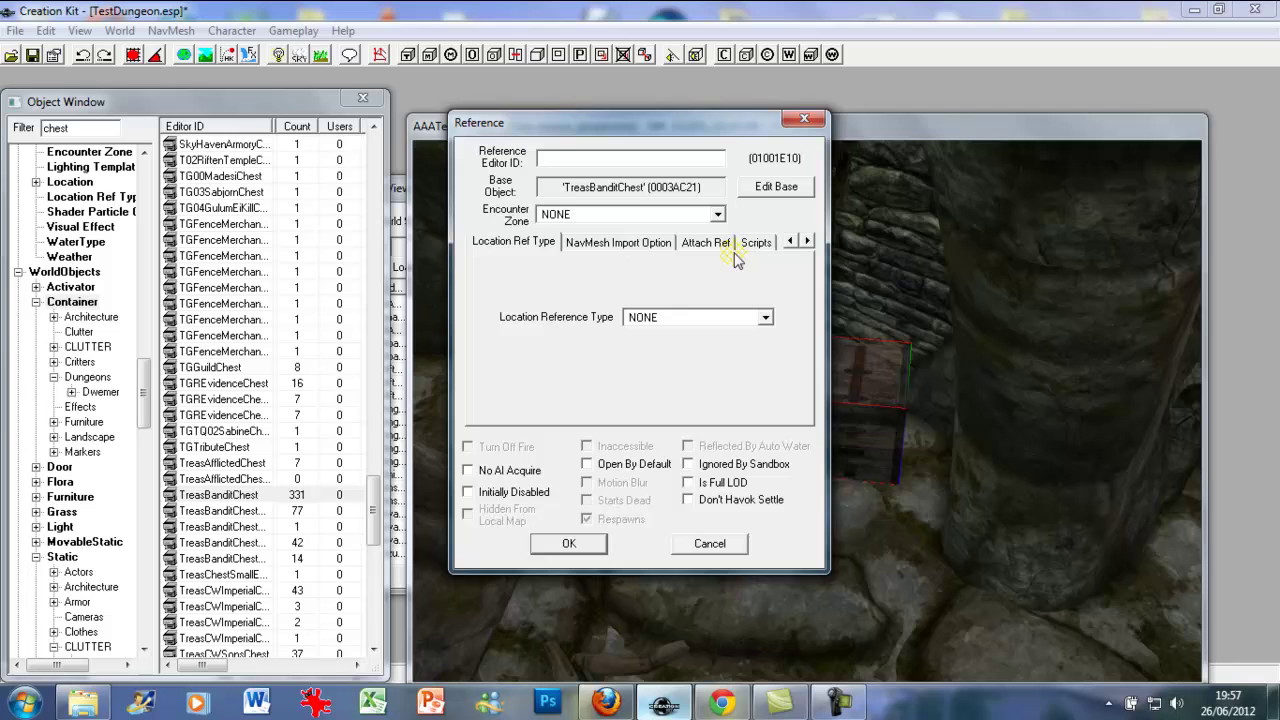
click(789, 243)
click(789, 243)
click(789, 243)
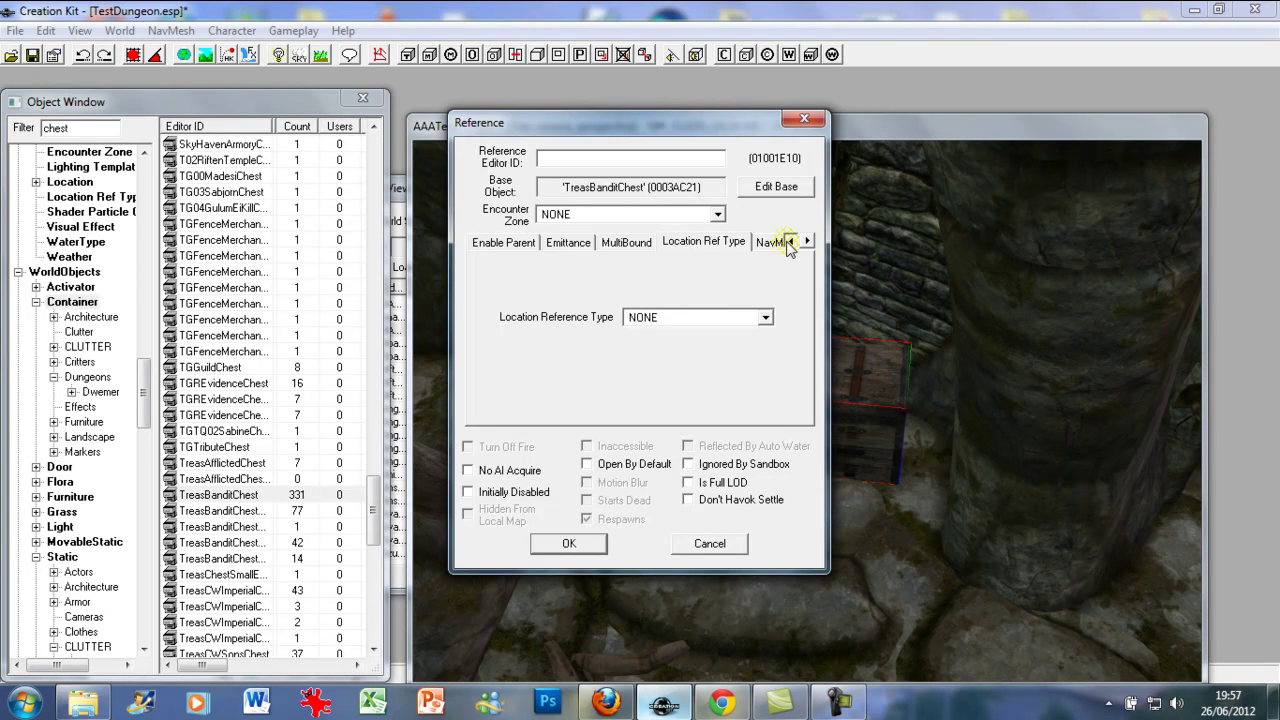
click(789, 243)
click(789, 243)
click(789, 243)
click(789, 243)
click(789, 243)
click(789, 243)
click(789, 243)
click(789, 243)
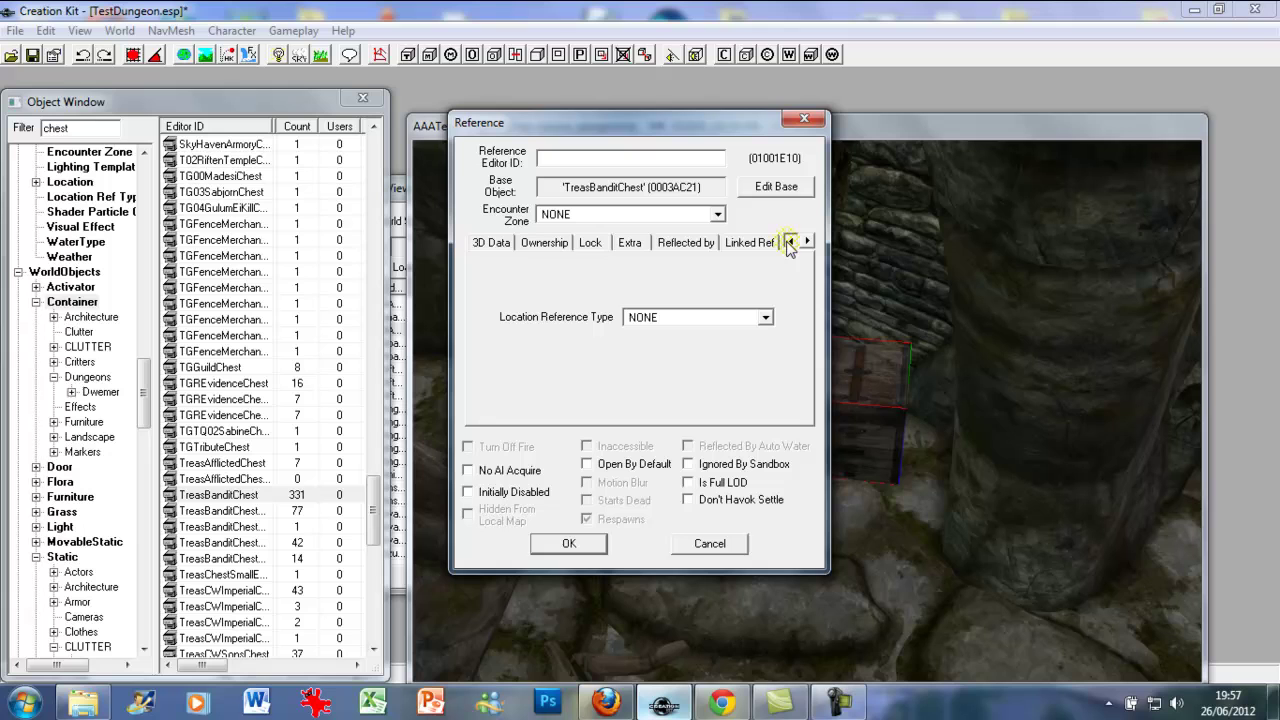
click(533, 243)
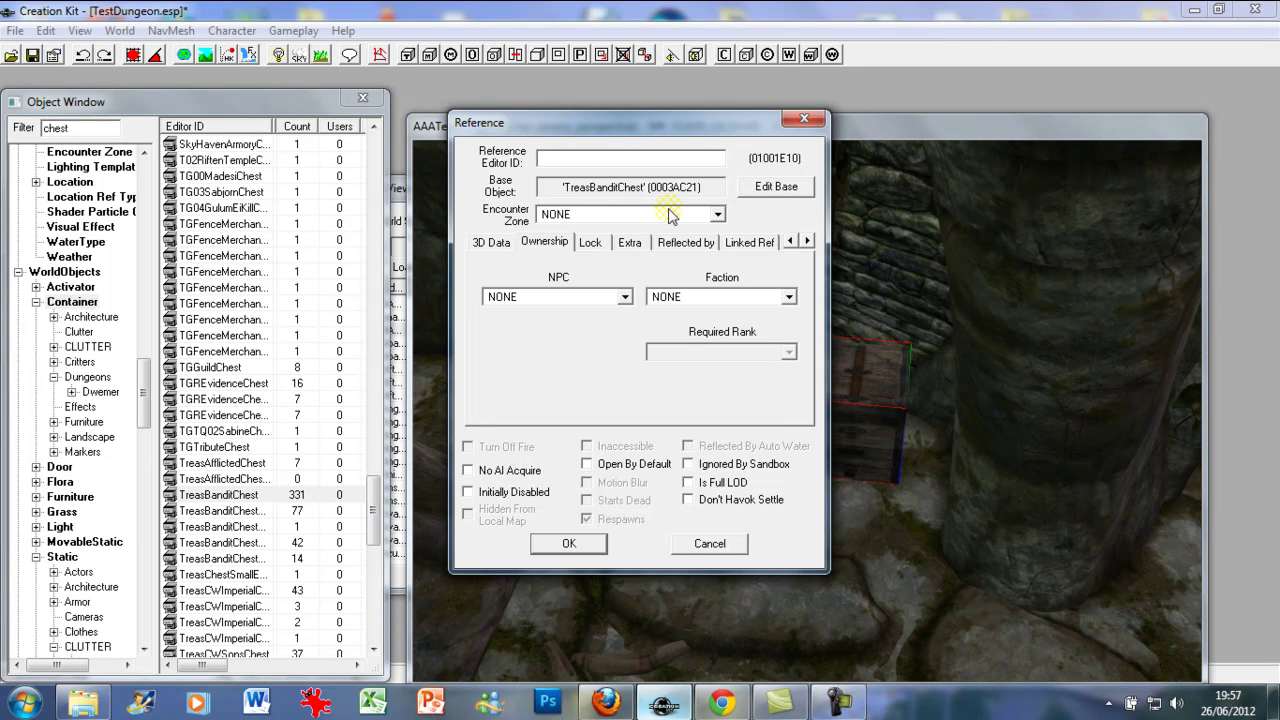
click(555, 216)
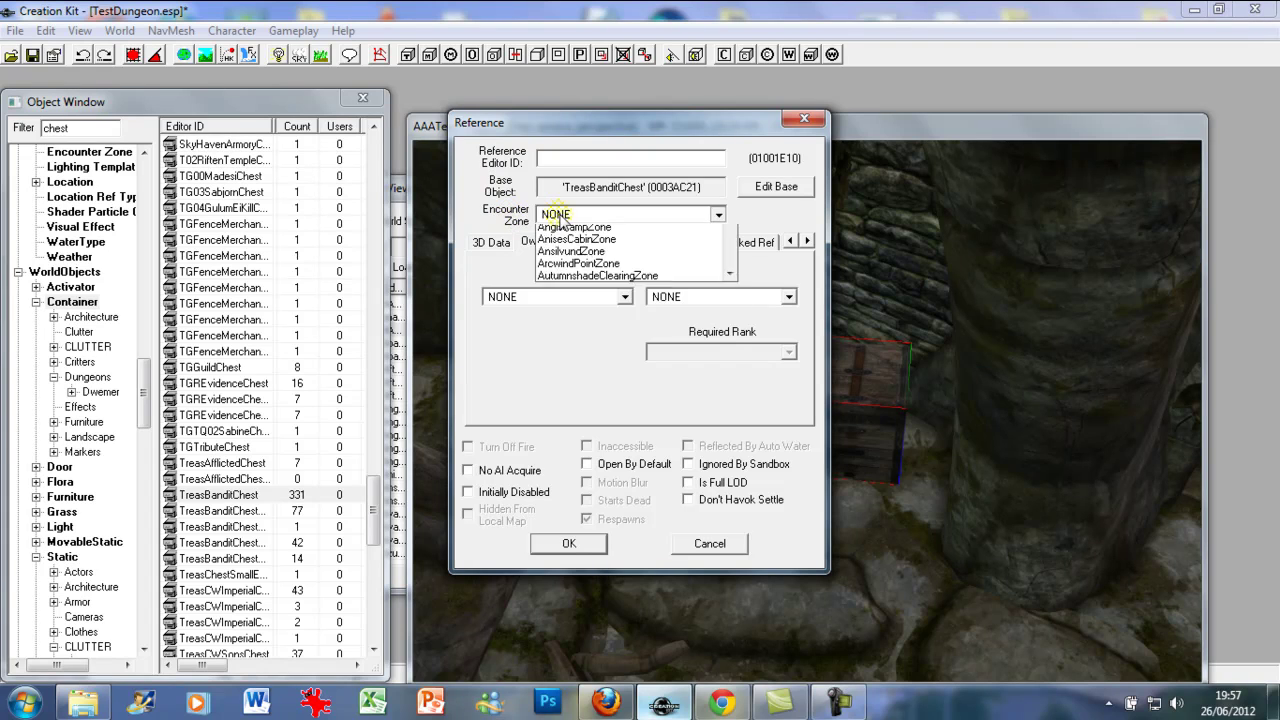
click(560, 220)
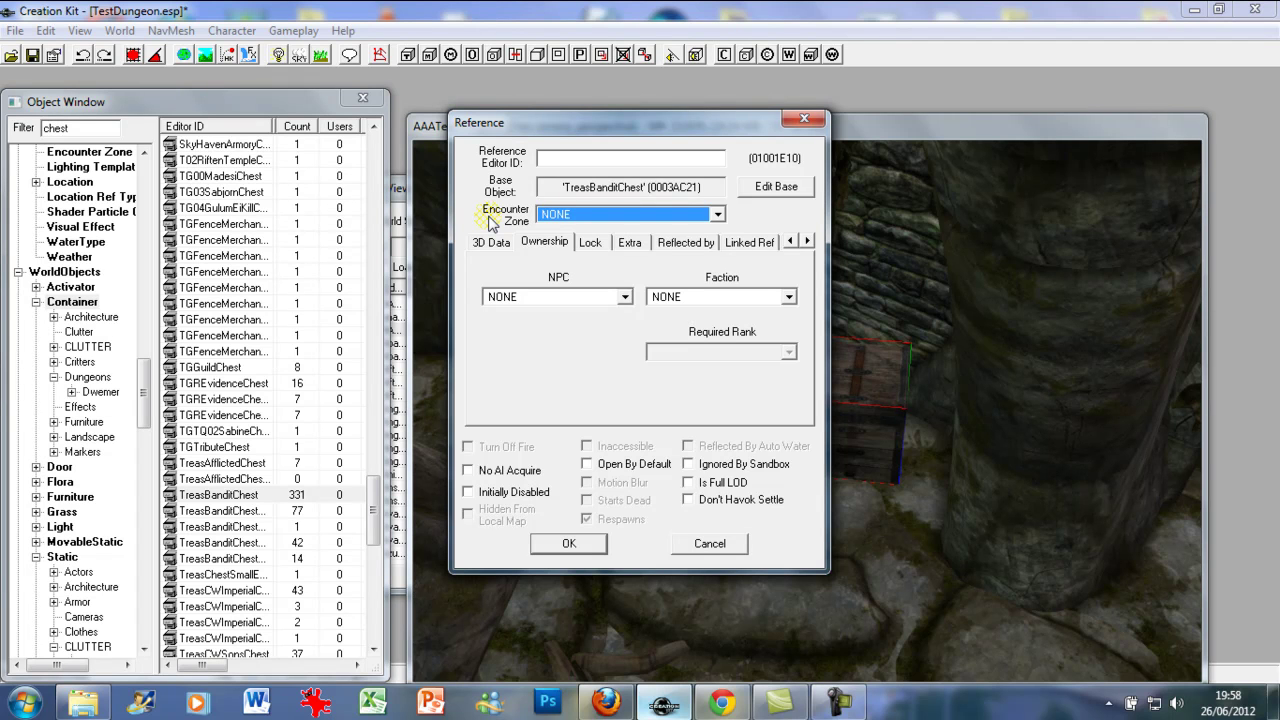
Open the chest's base container object for editing and look through its full item list
click(758, 190)
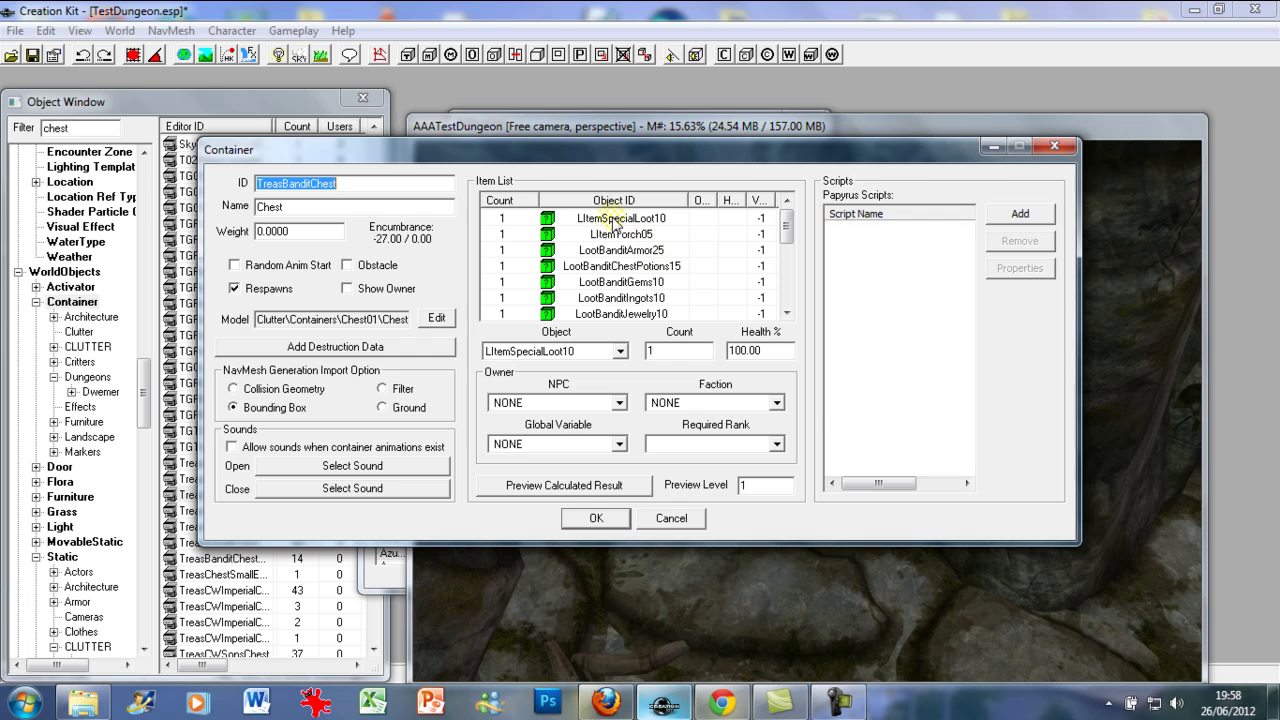
click(618, 251)
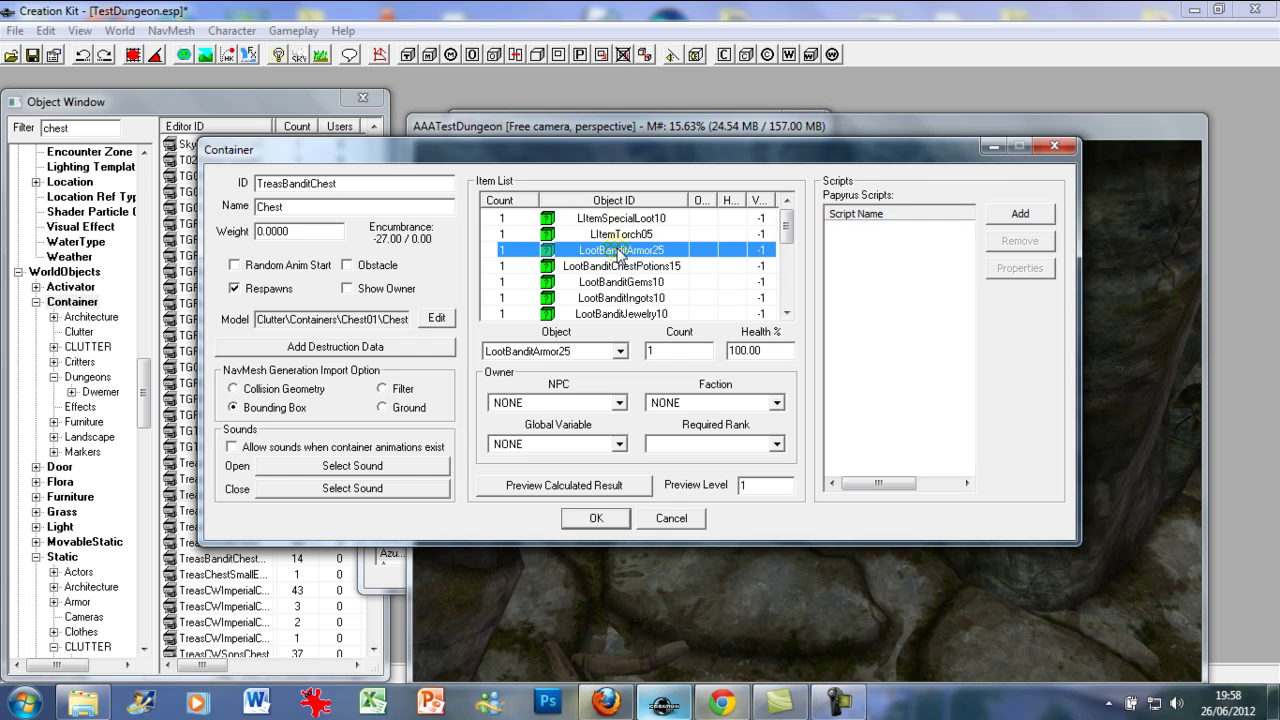
scroll(618, 251, down, 3)
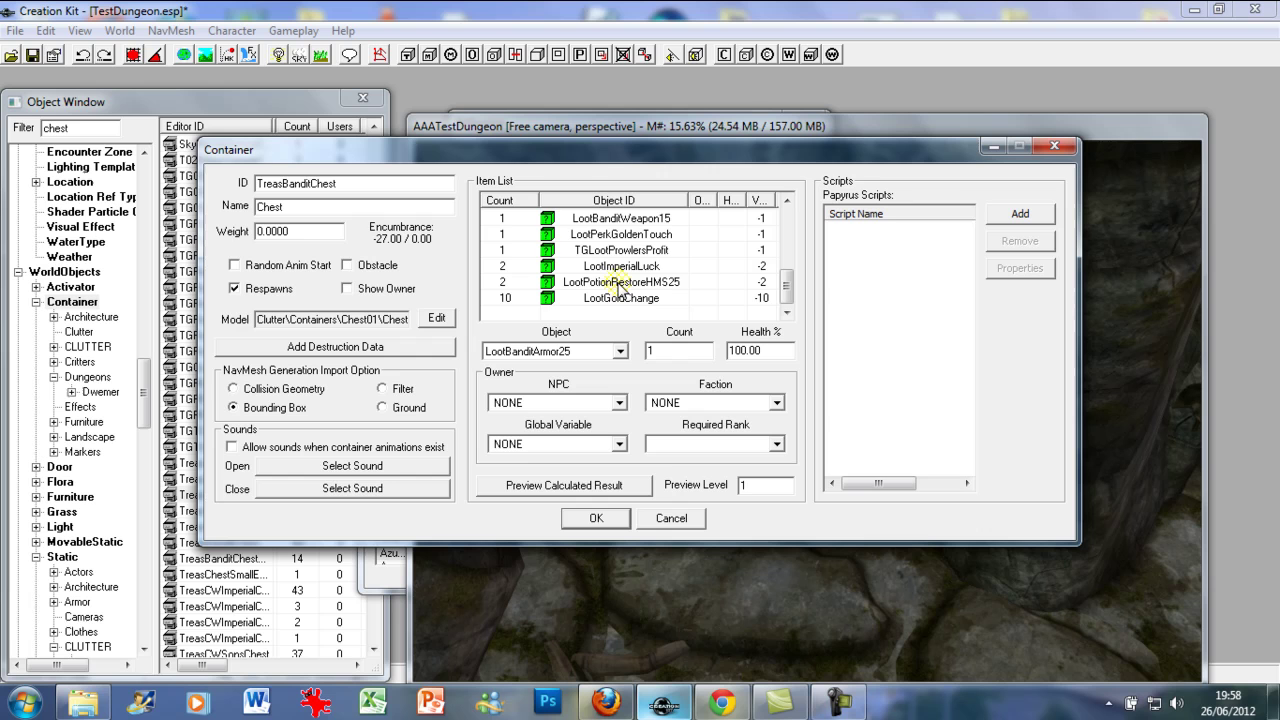
scroll(618, 285, up, 2)
scroll(620, 283, up, 2)
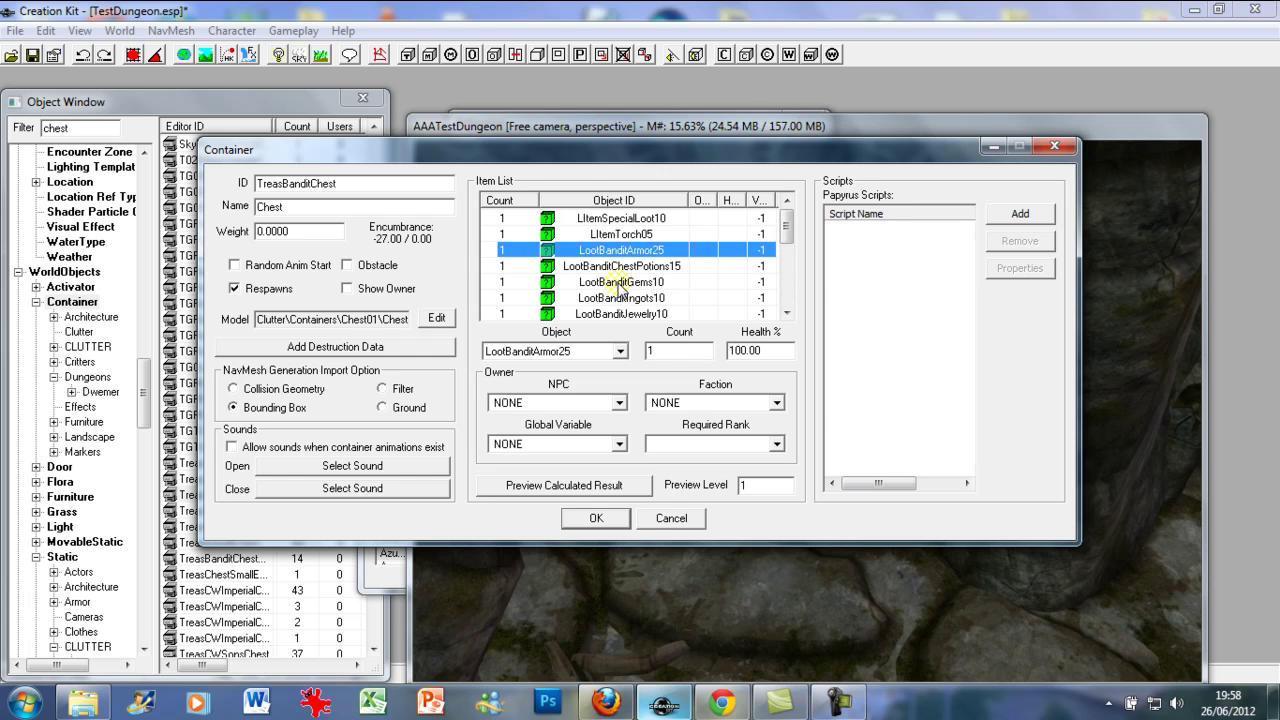
scroll(600, 222, down, 3)
scroll(603, 222, down, 1)
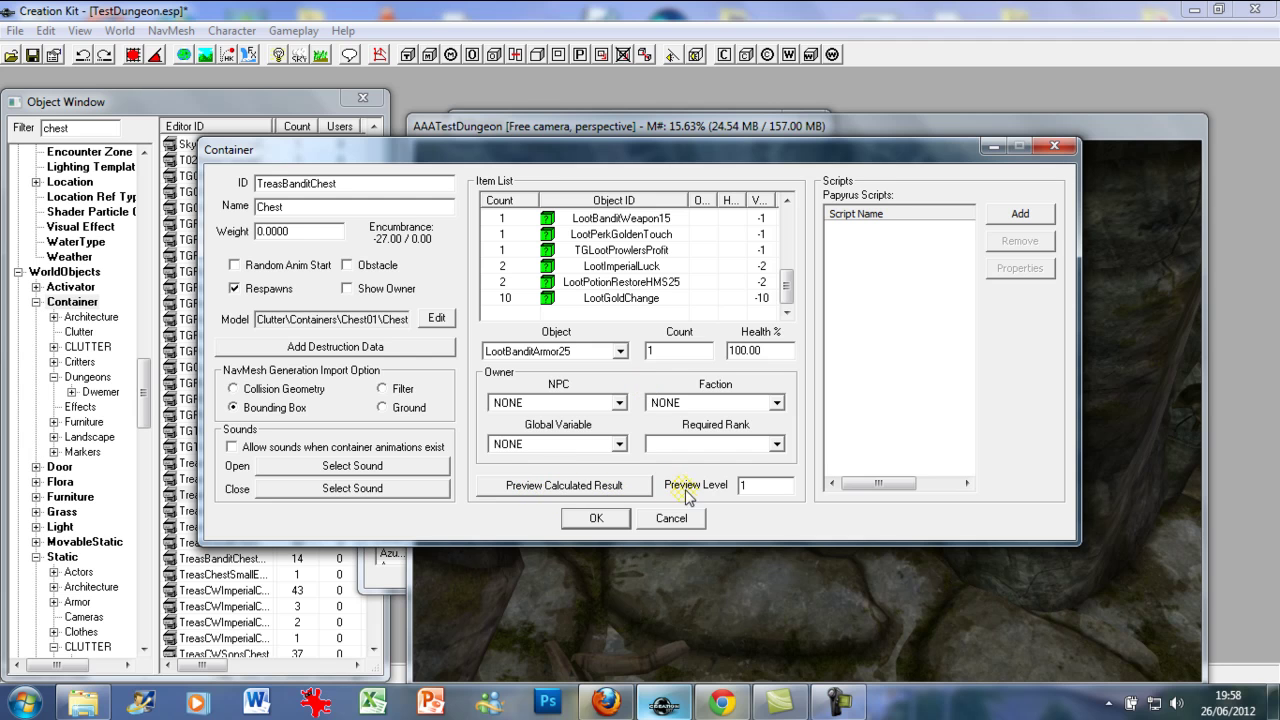
Preview the container's calculated contents at level 1, at a higher level and at level 60
click(610, 487)
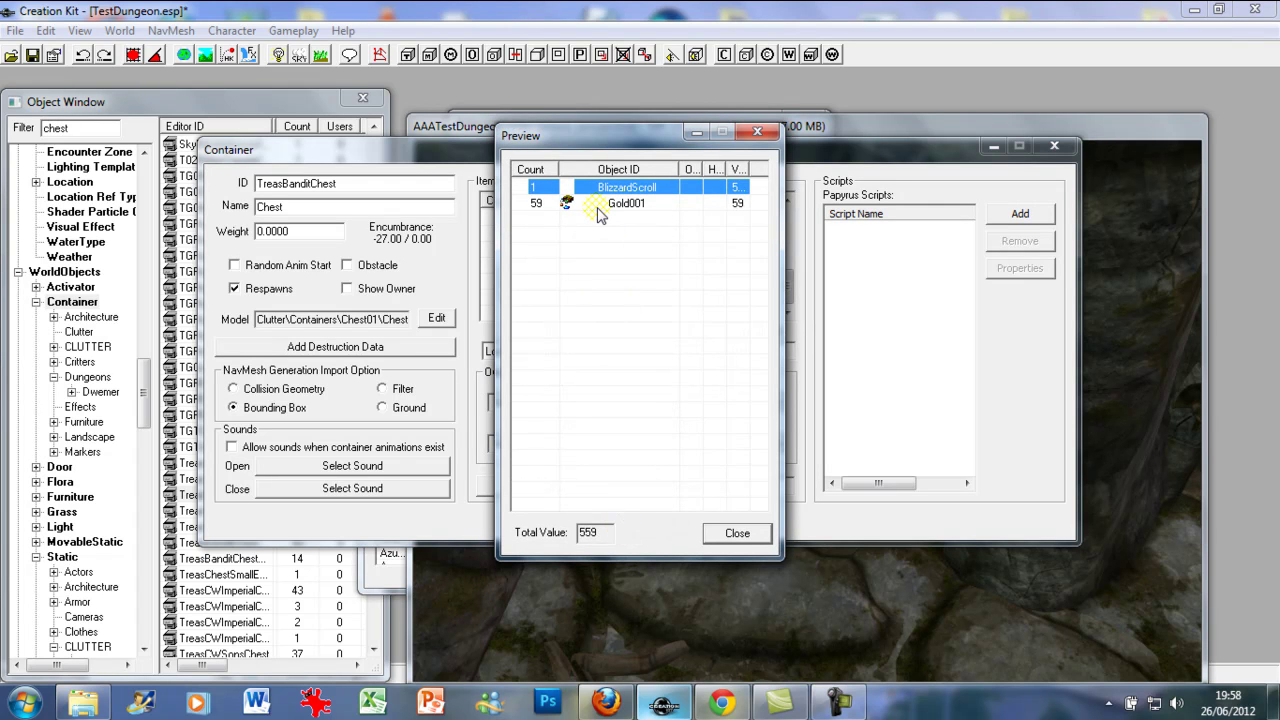
click(758, 131)
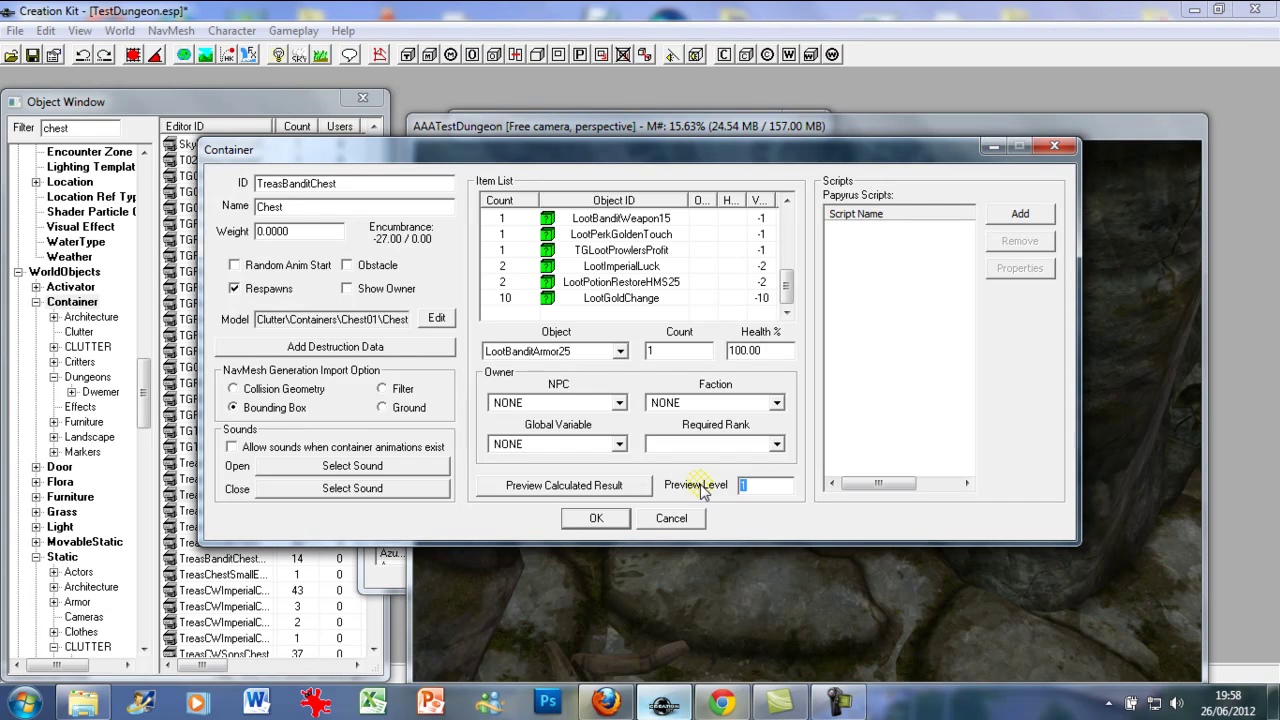
text(25)
click(630, 486)
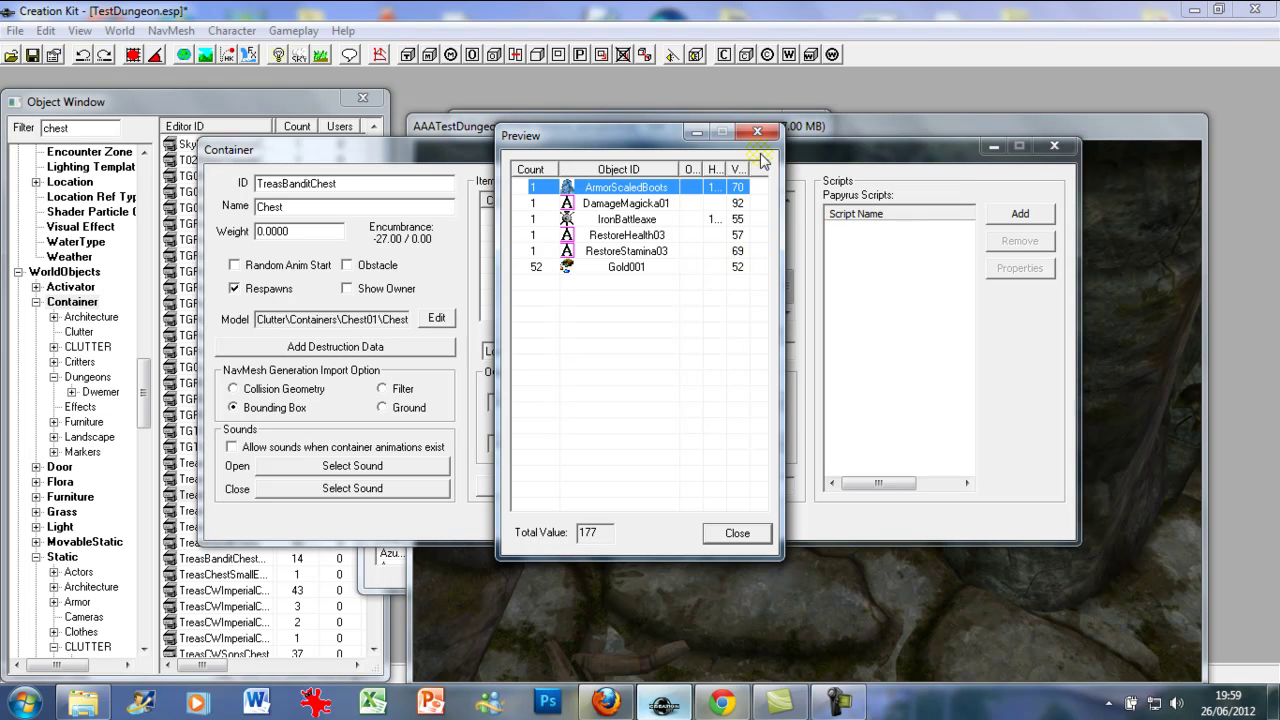
click(757, 132)
click(677, 444)
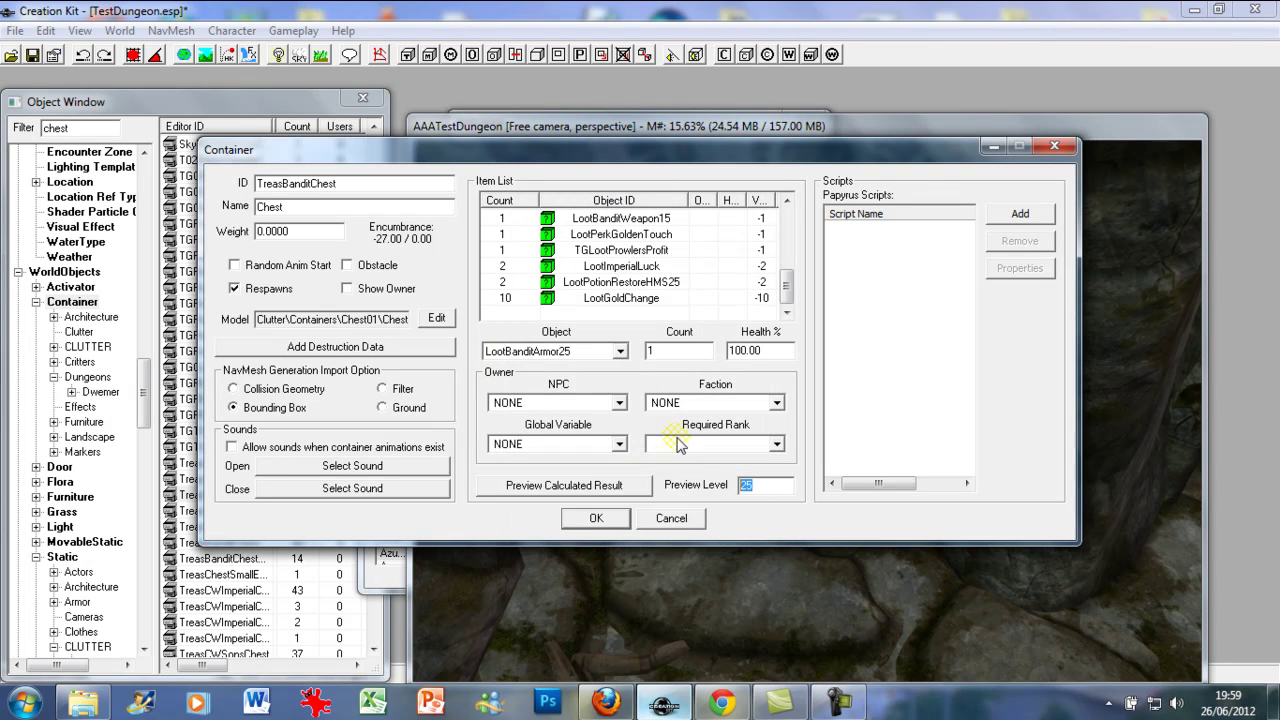
click(612, 485)
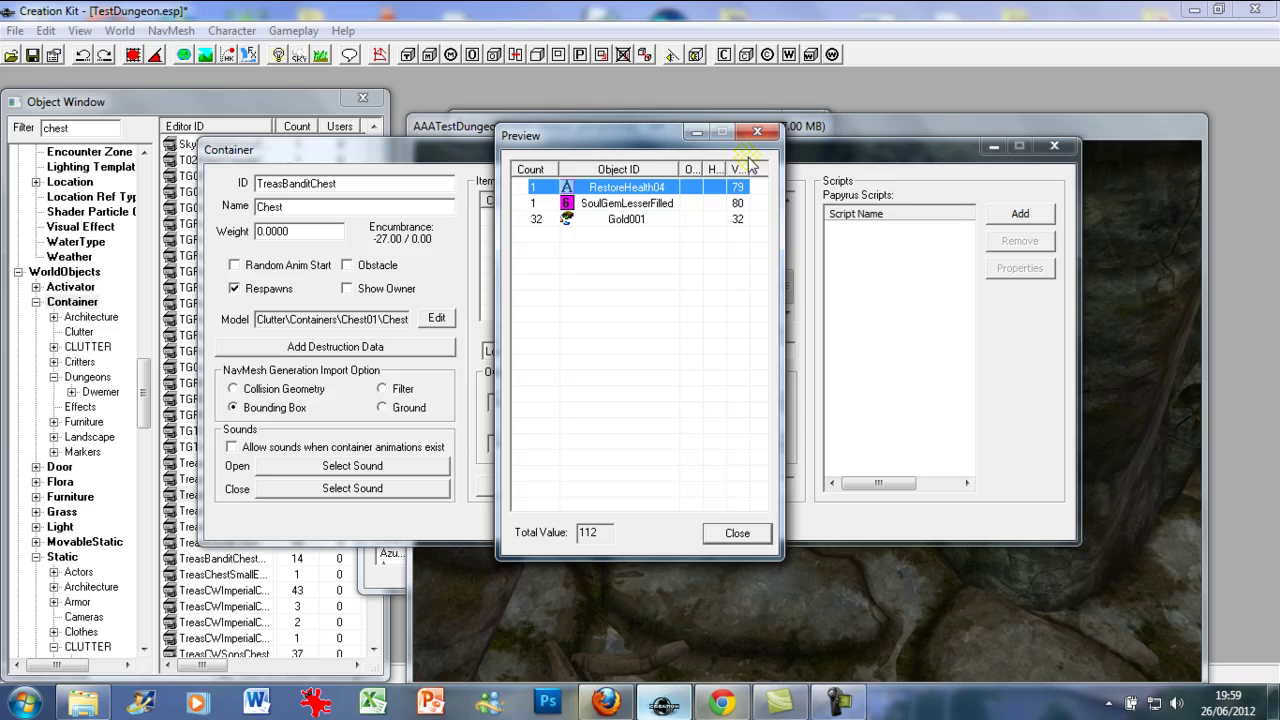
click(757, 131)
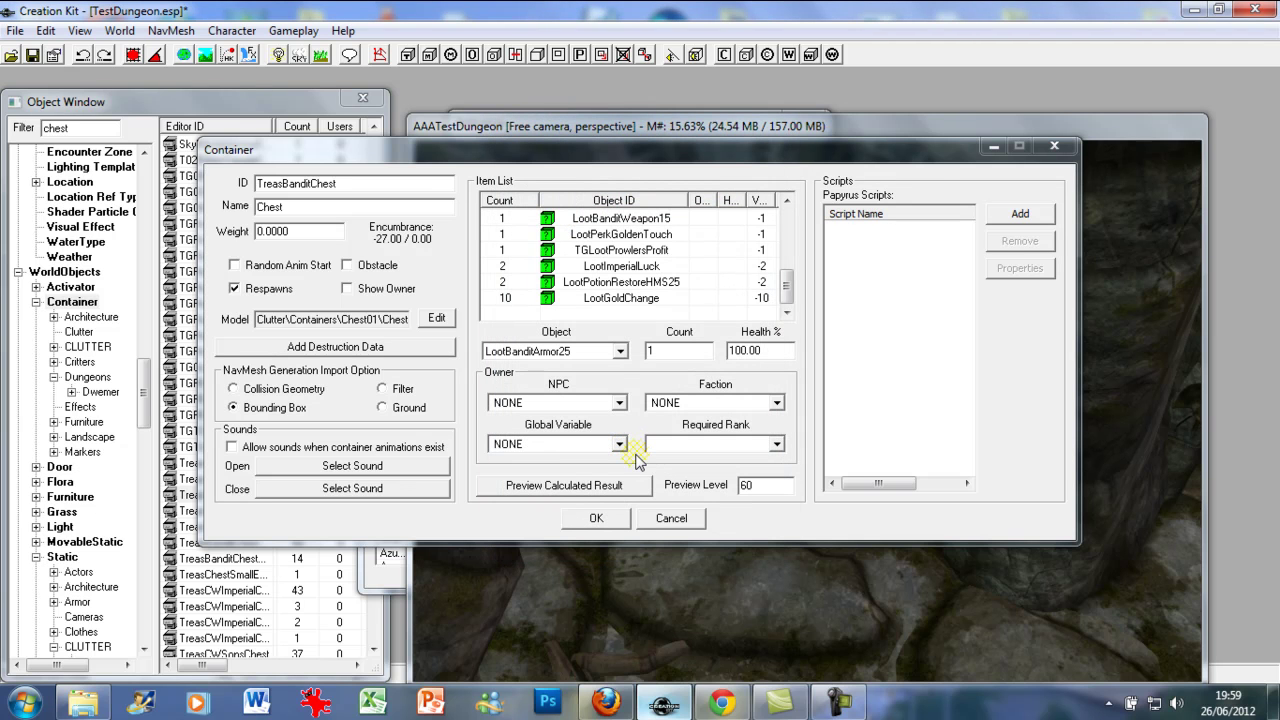
Add a new entry to the container's item list from the LootGoldChange entry
right_click(627, 302)
click(635, 315)
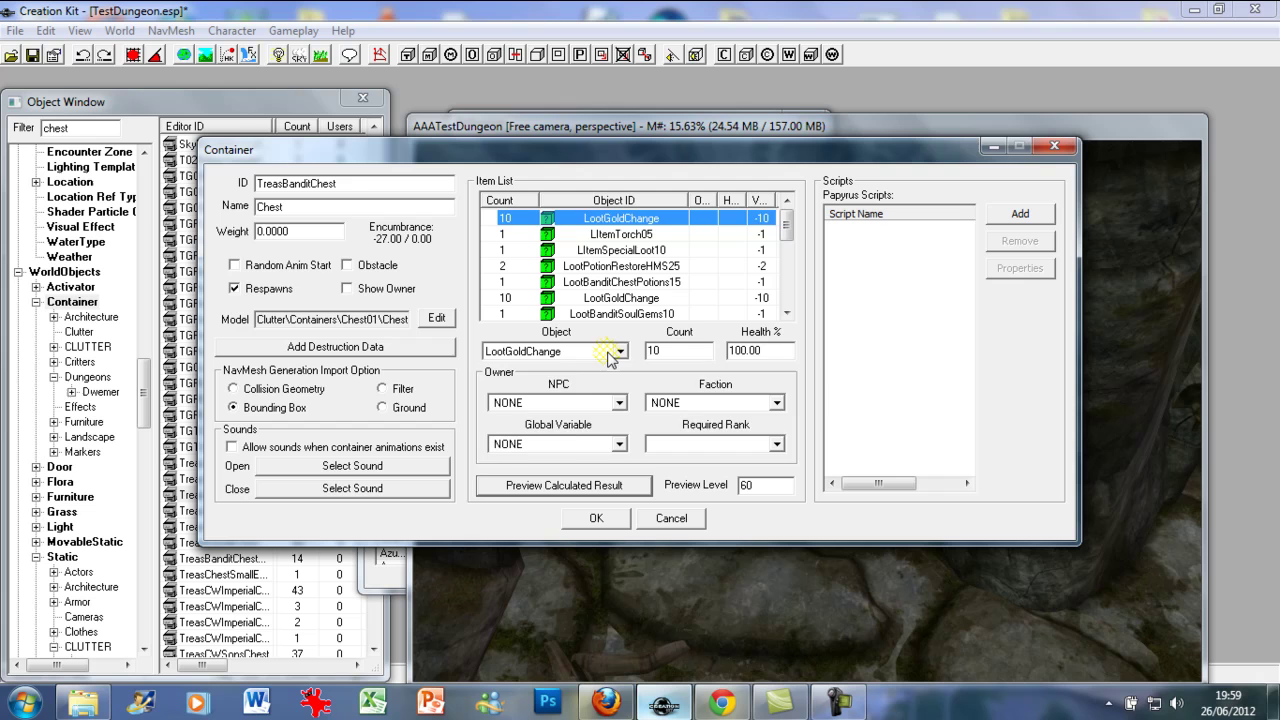
click(620, 351)
click(620, 351)
mouse_move(786, 224)
mouse_down()
mouse_move(795, 342)
mouse_move(787, 228)
mouse_up()
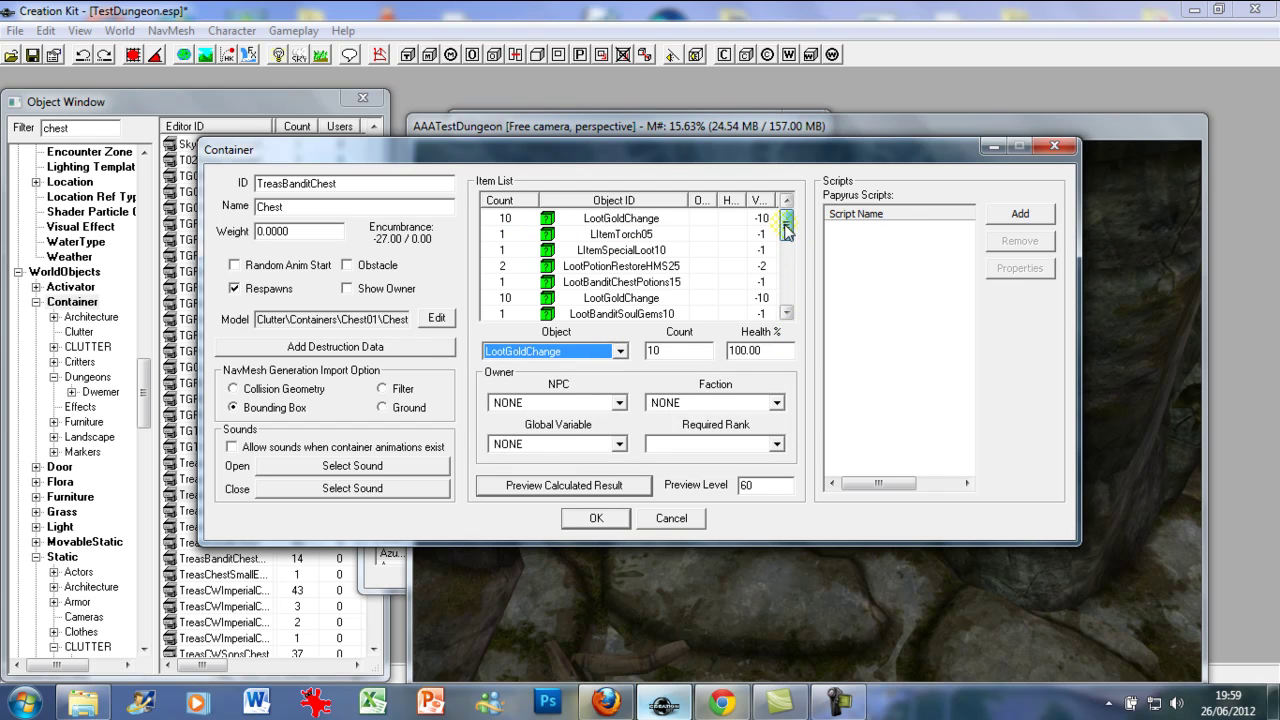
Change the object of the new first entry in the item list to LItemWeaponAny1H
click(650, 220)
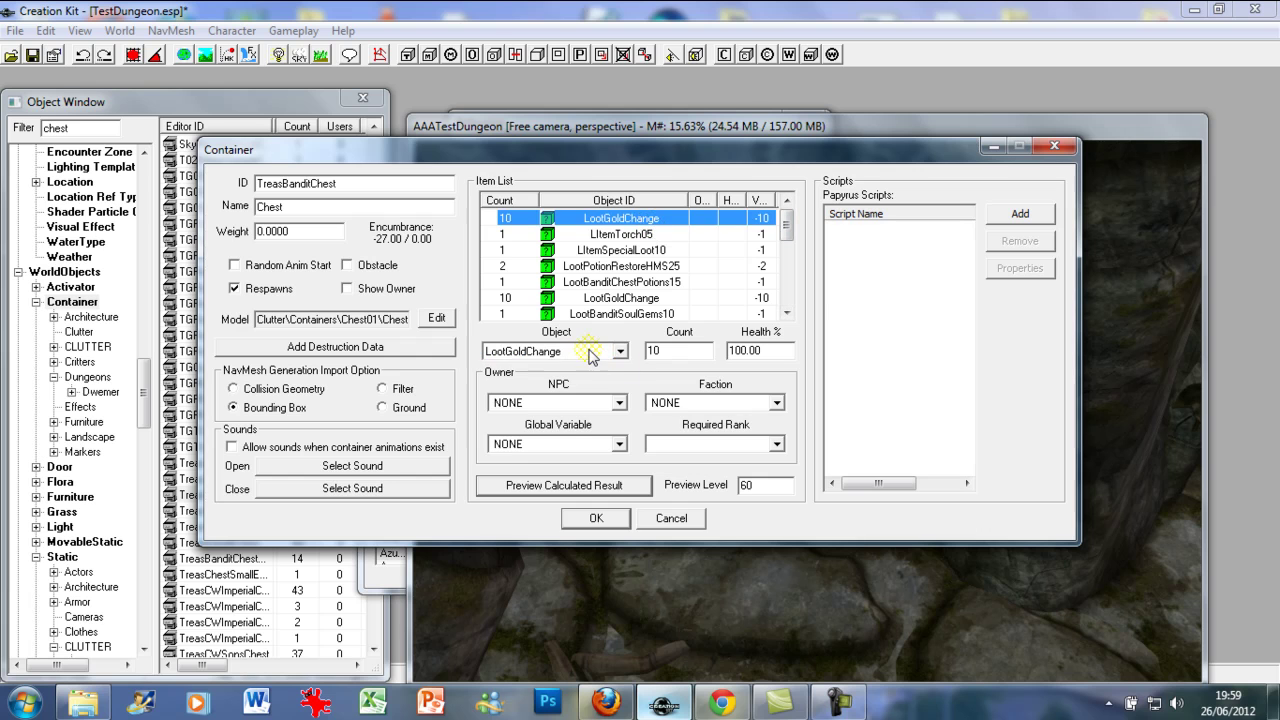
click(592, 352)
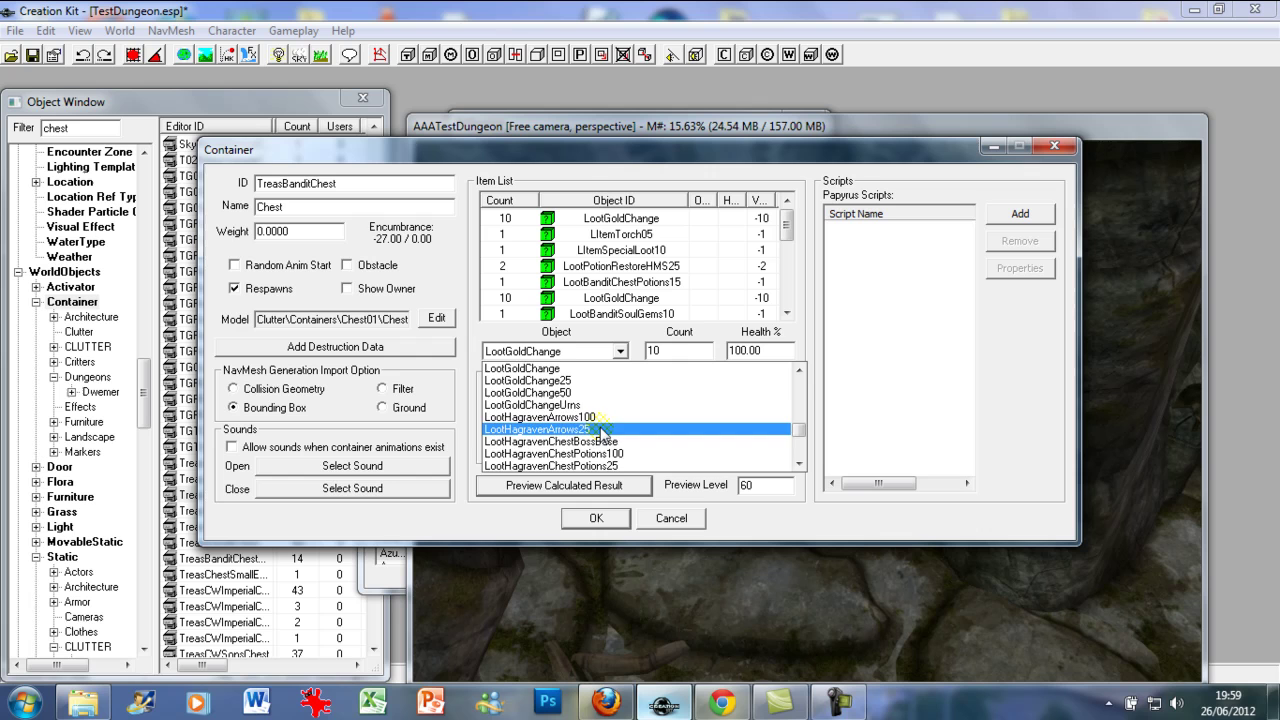
scroll(603, 432, up, 10)
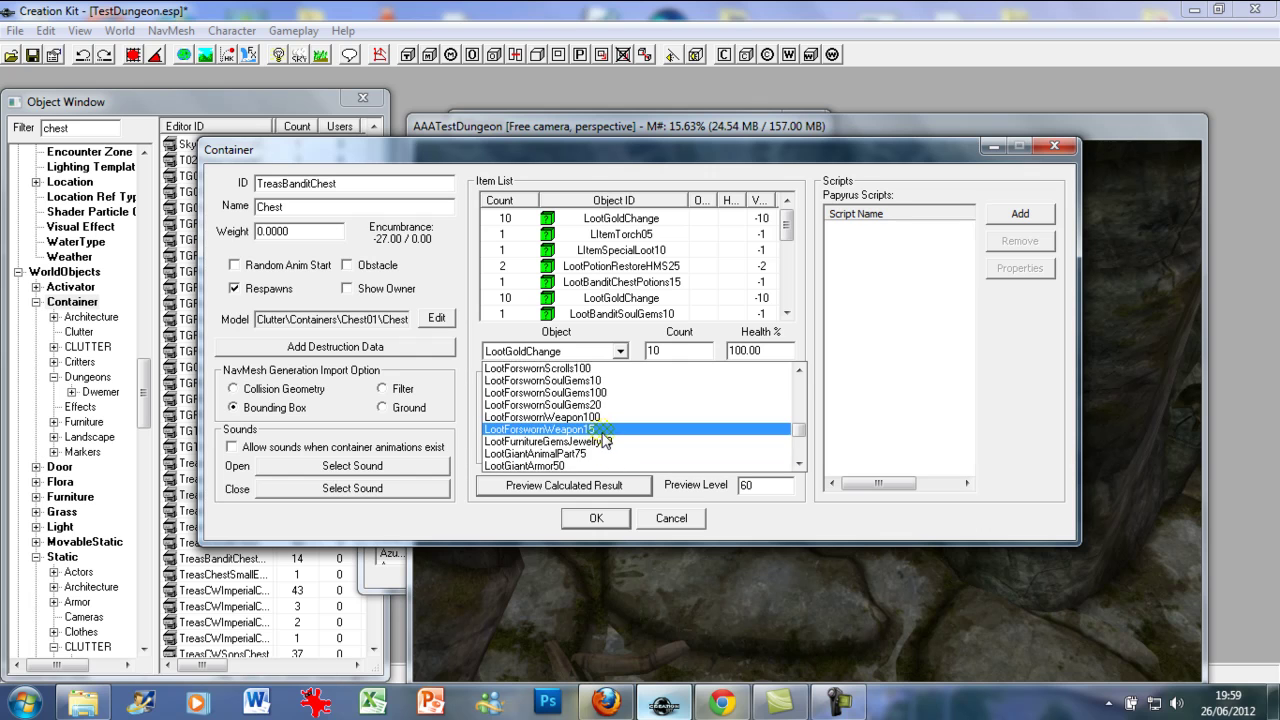
scroll(603, 436, down, 8)
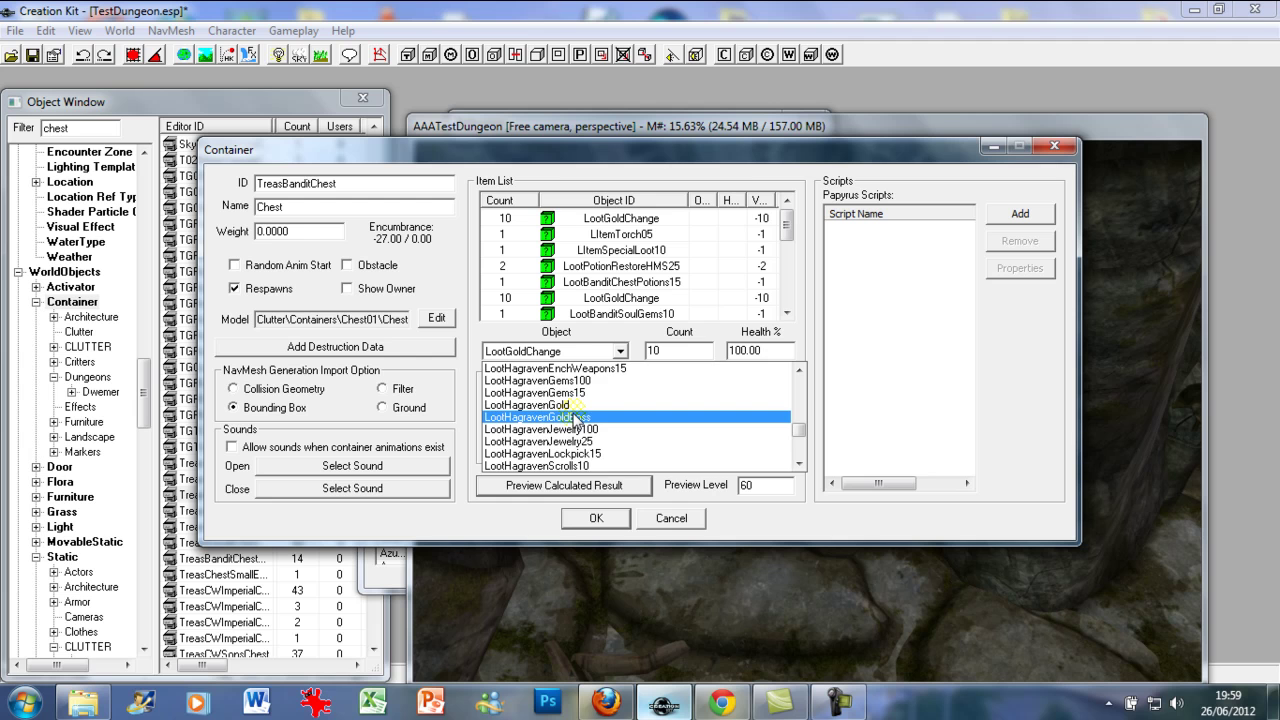
text(litemwe)
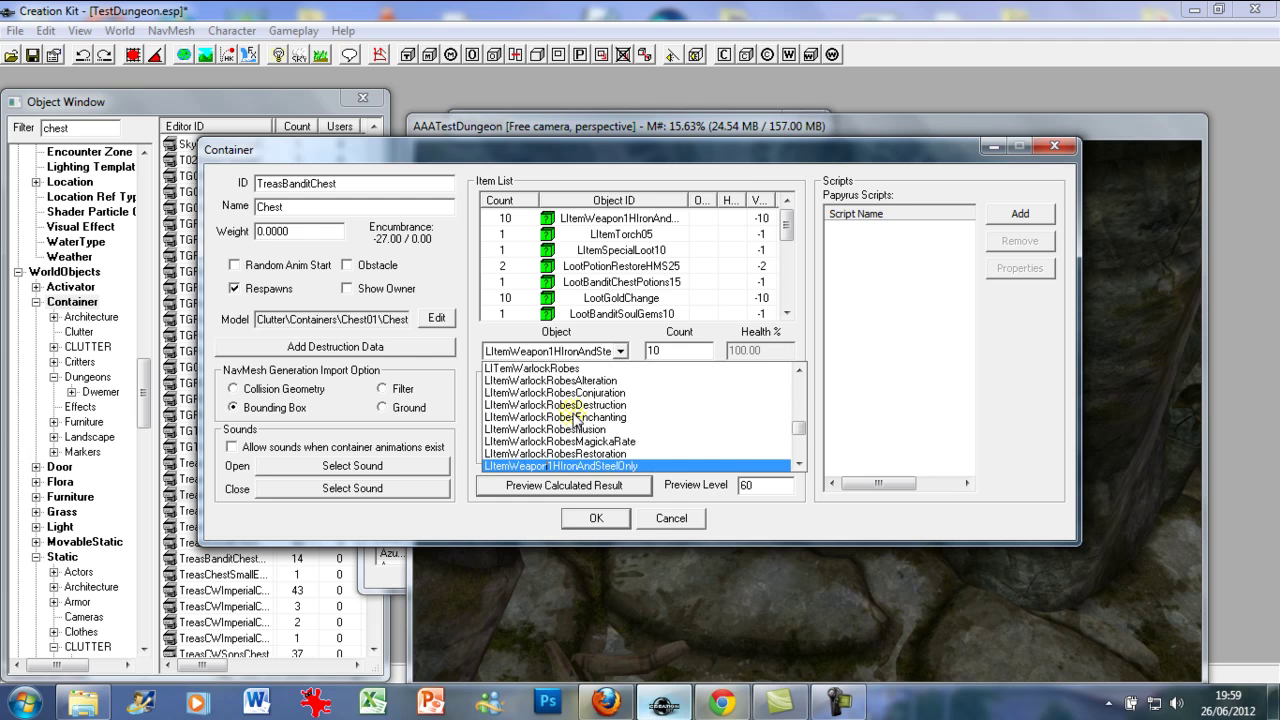
scroll(574, 418, down, 1)
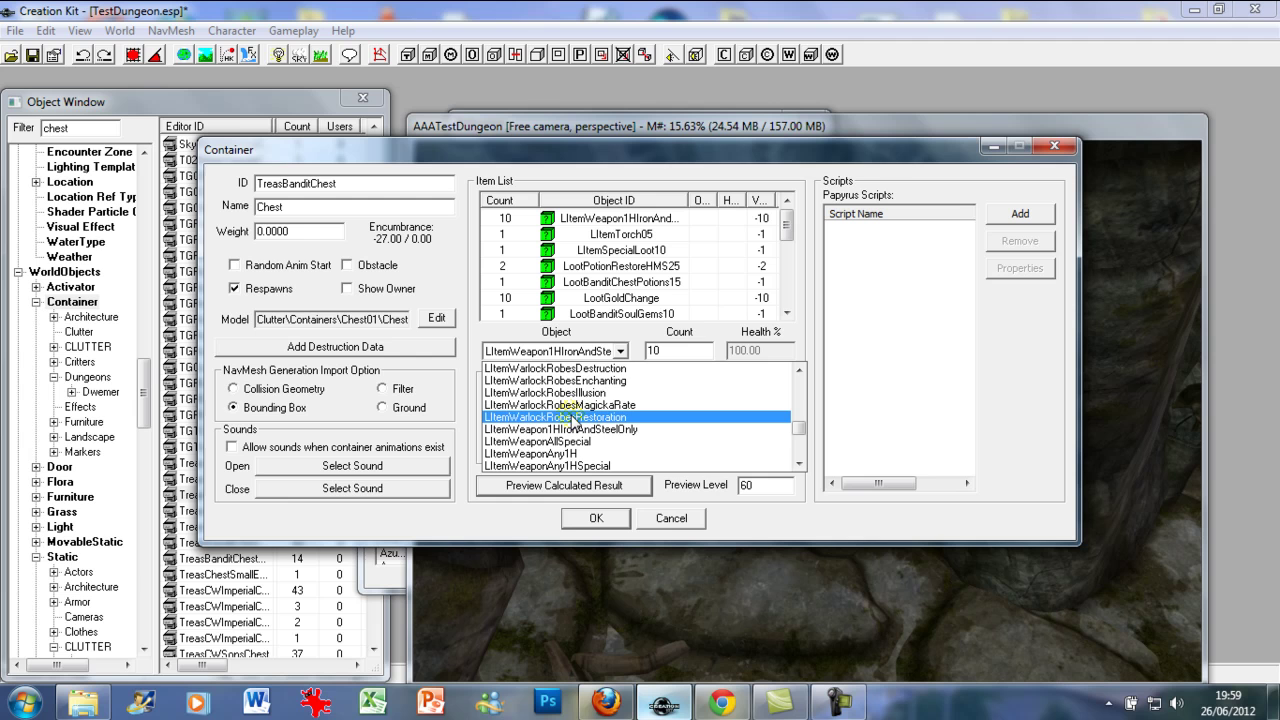
scroll(576, 420, down, 1)
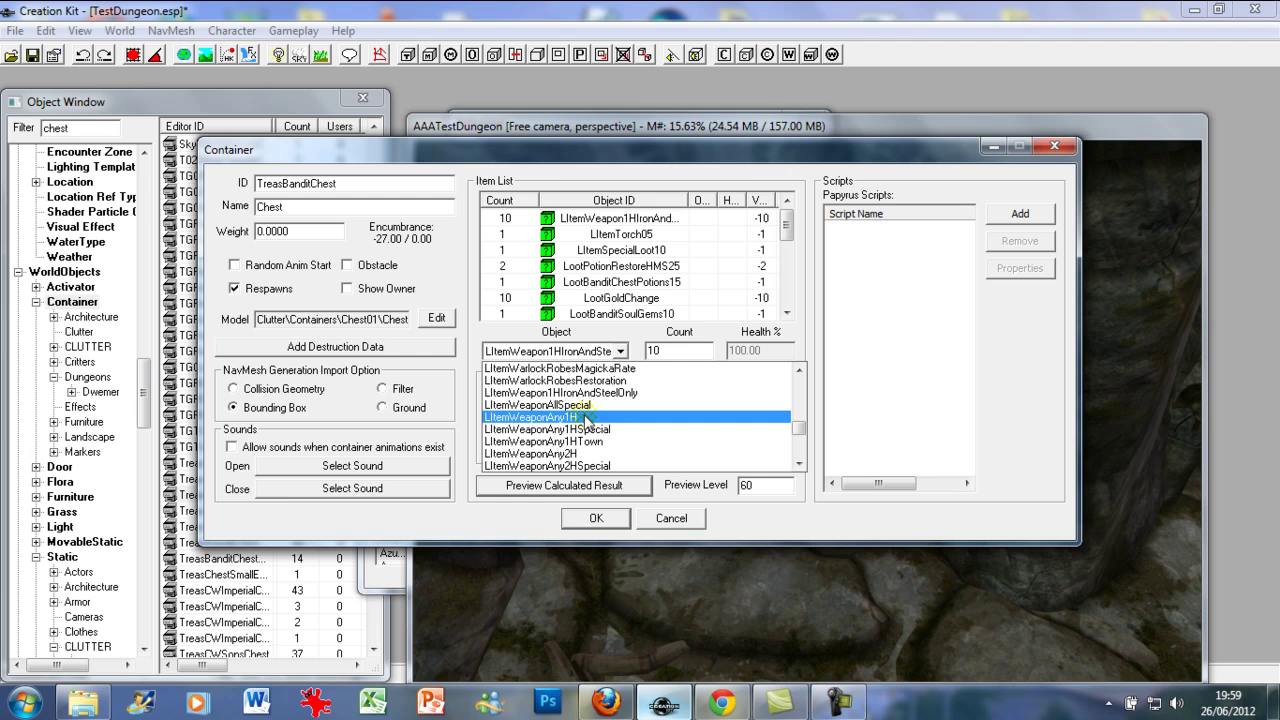
click(585, 417)
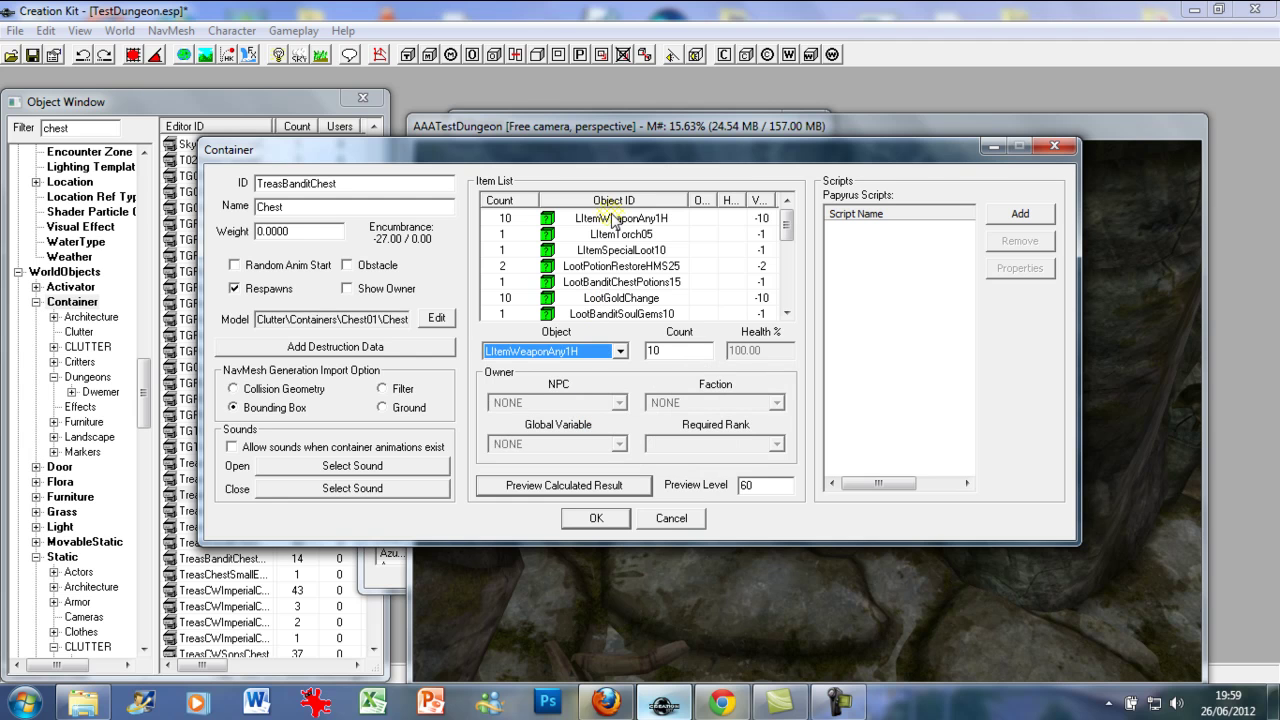
Add another entry to the item list and set its object to LItemWeaponAny2H
right_click(613, 219)
click(655, 226)
click(606, 351)
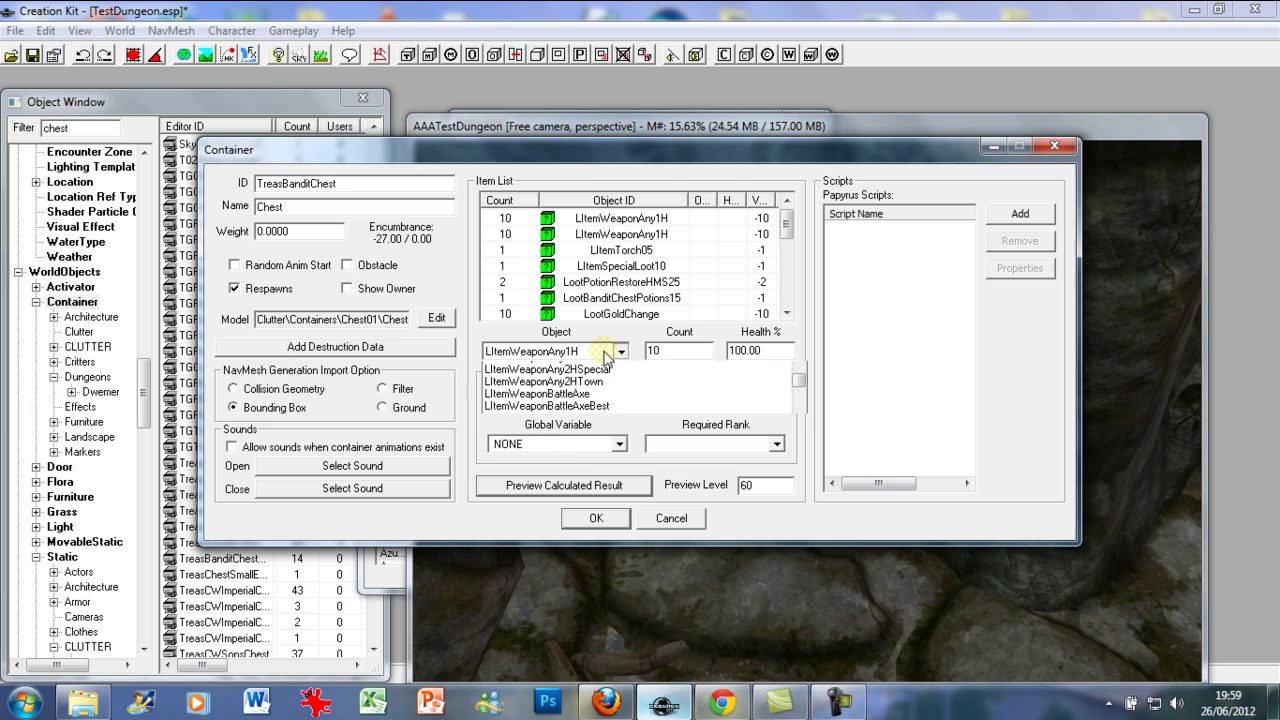
click(610, 405)
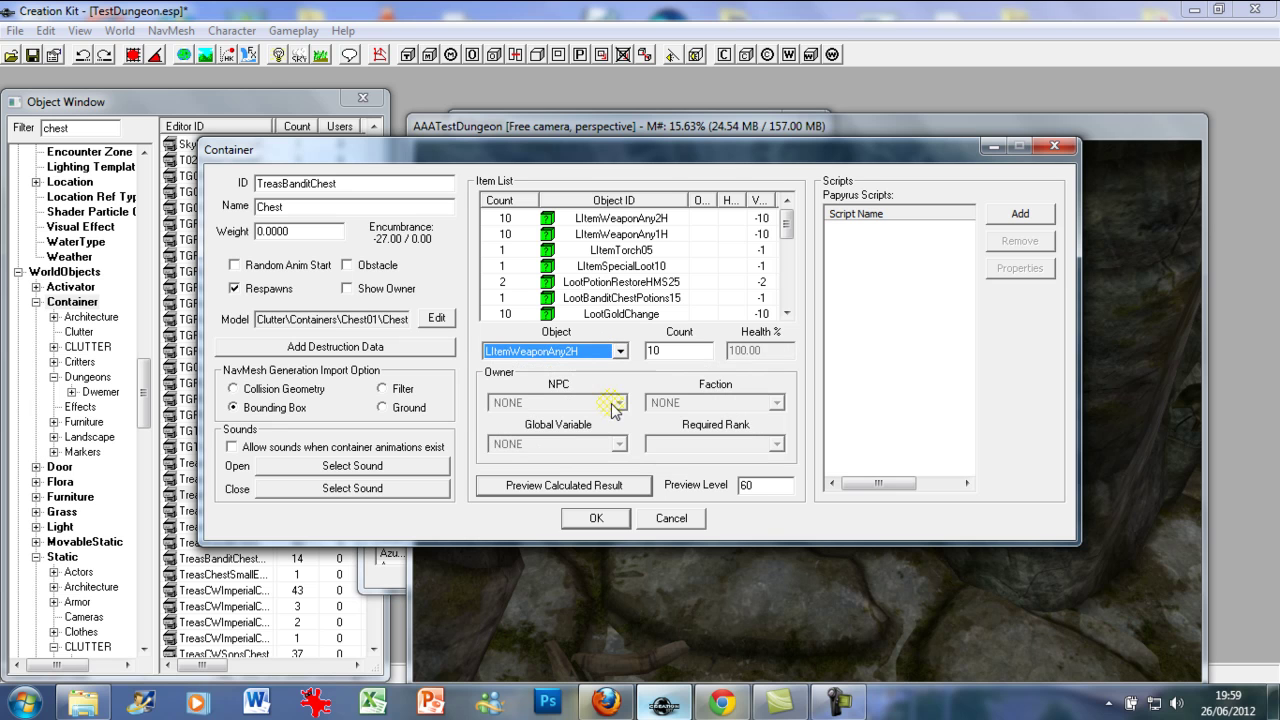
Add a new entry to the container's item list from the LItemWeaponAny2H entry
click(590, 220)
right_click(590, 225)
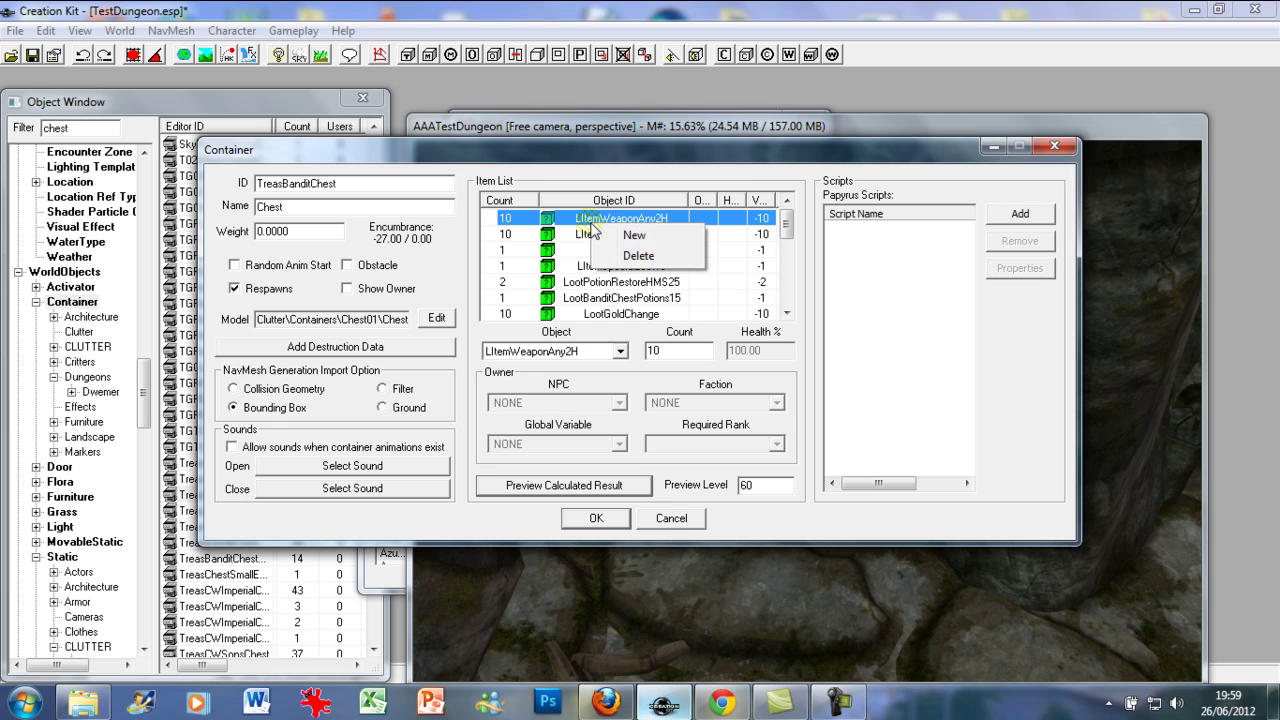
click(598, 234)
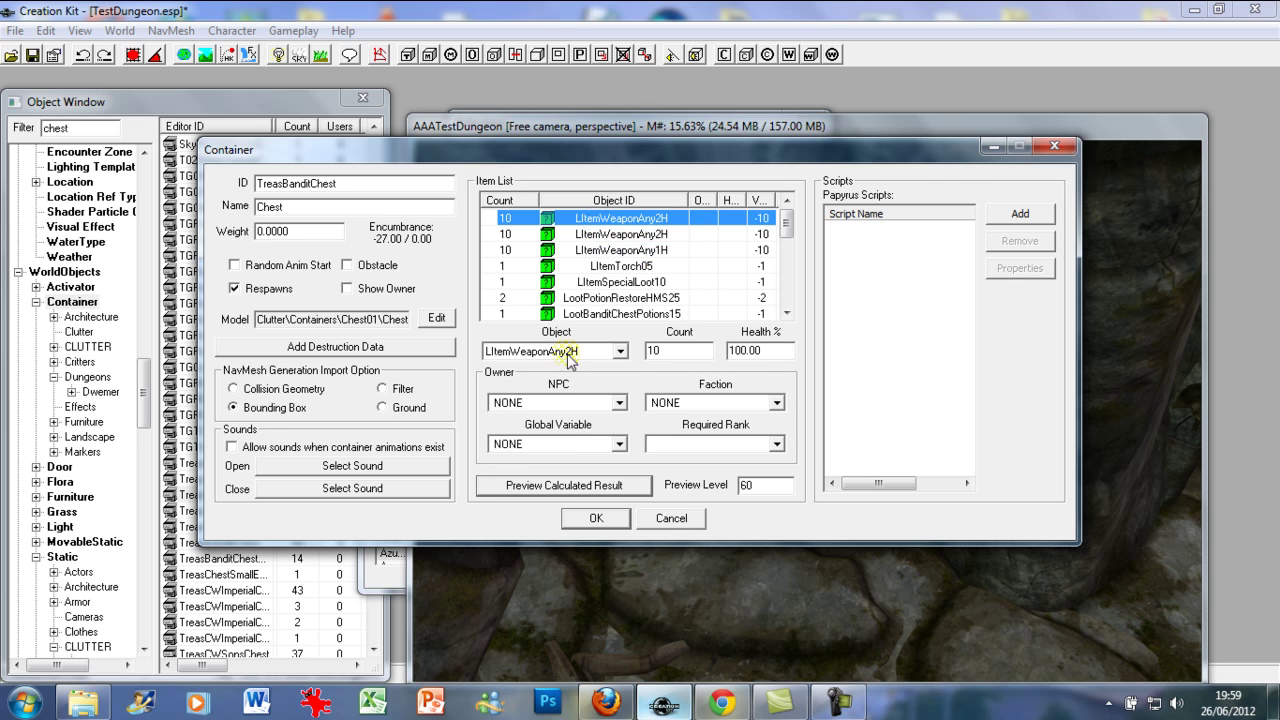
Set the new first entry's object to LItemWeaponBow and preview the container's calculated contents at level 60
click(560, 351)
text(l)
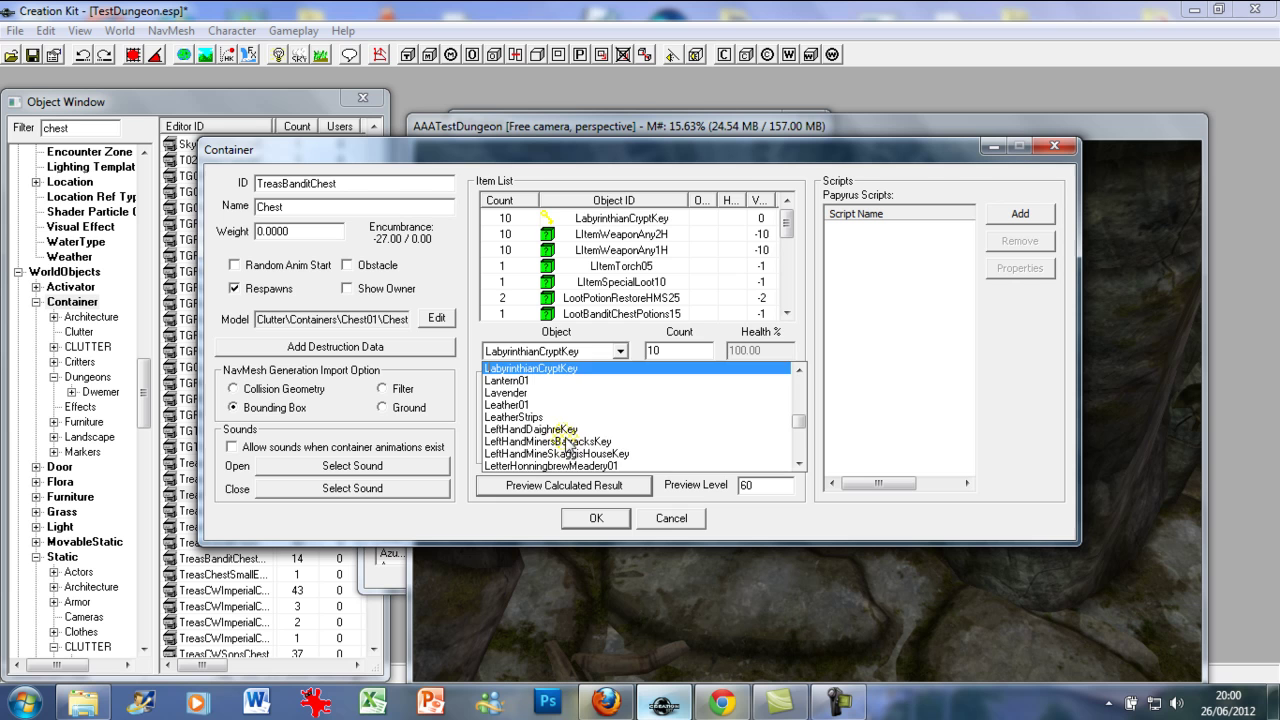
text(lit)
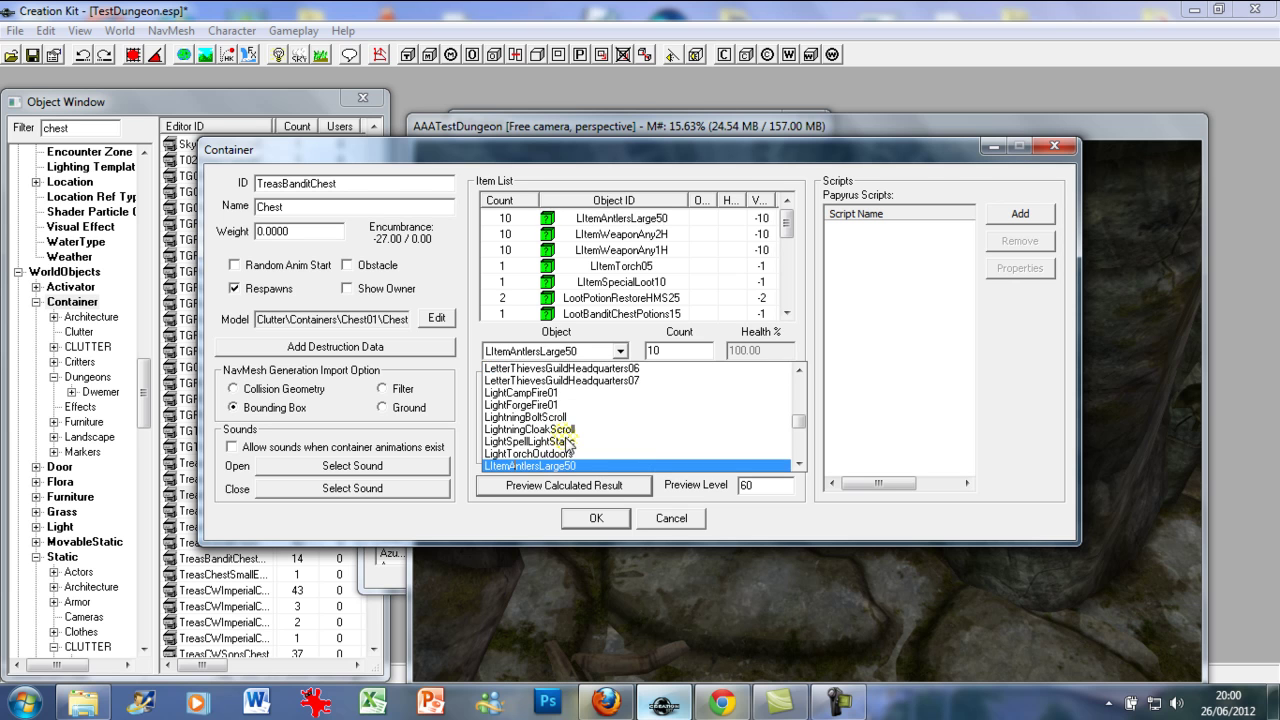
scroll(567, 441, down, 1)
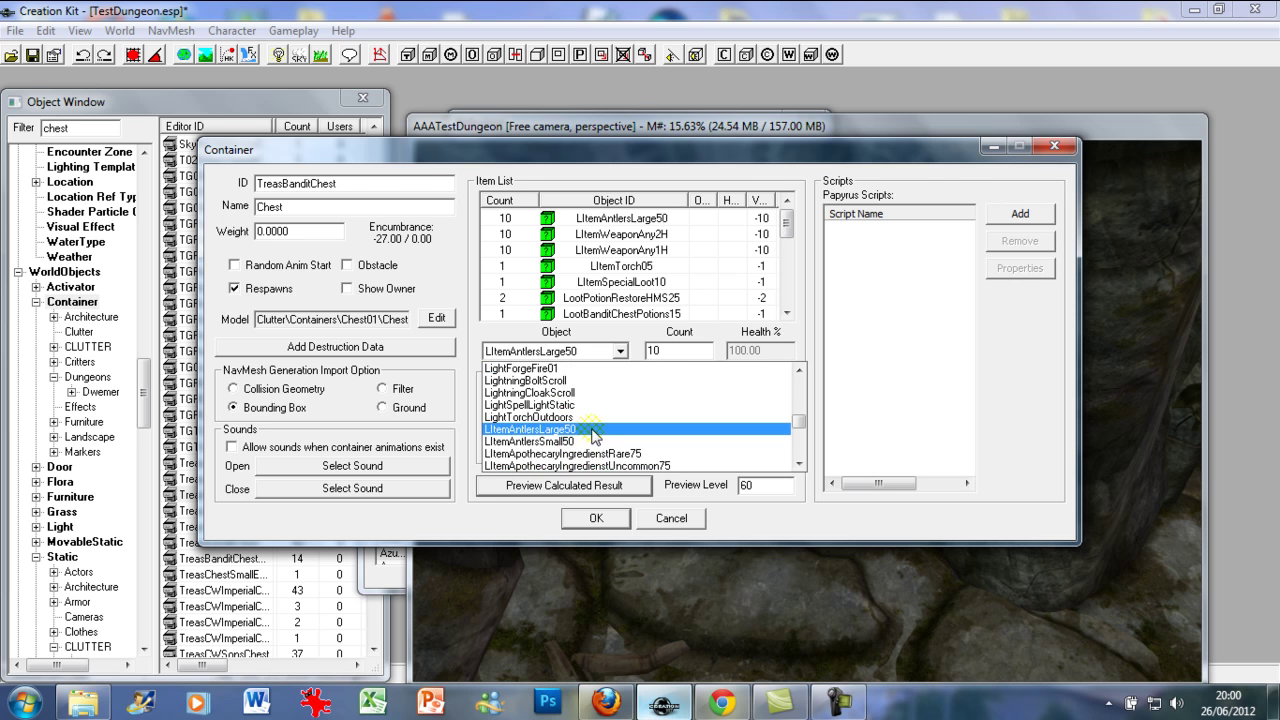
scroll(592, 434, down, 1)
scroll(592, 434, up, 4)
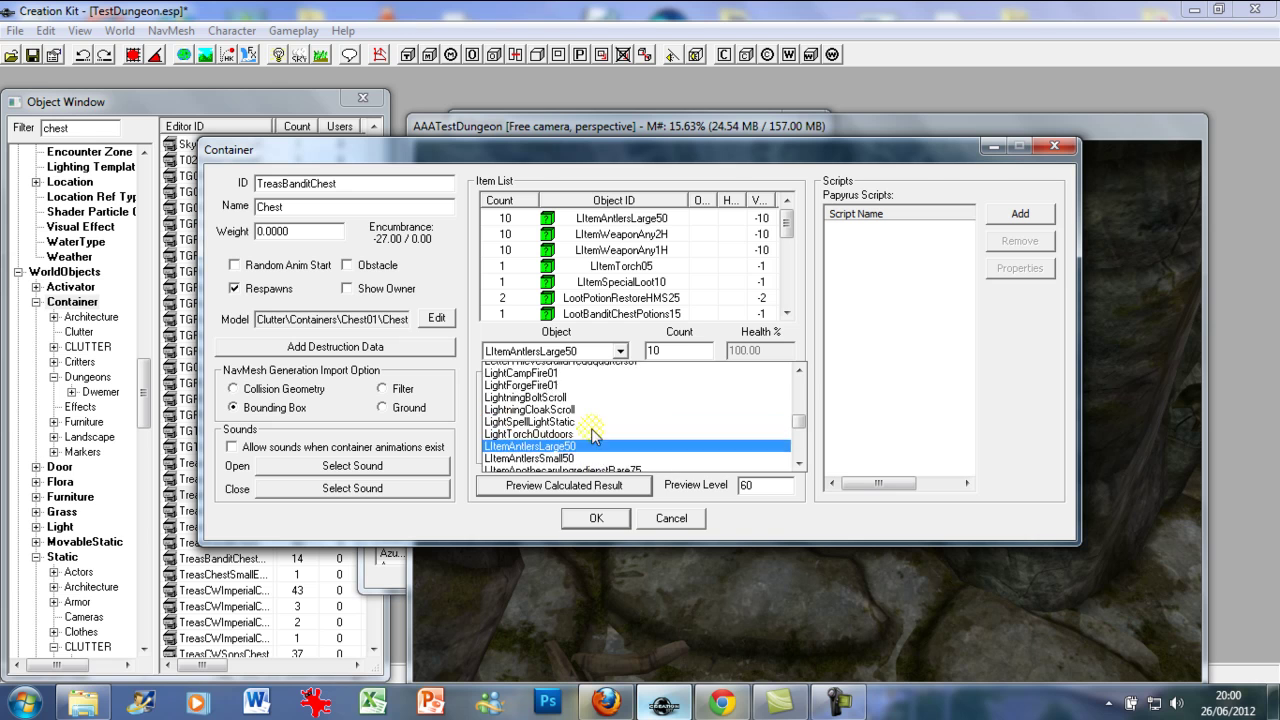
scroll(600, 375, up, 5)
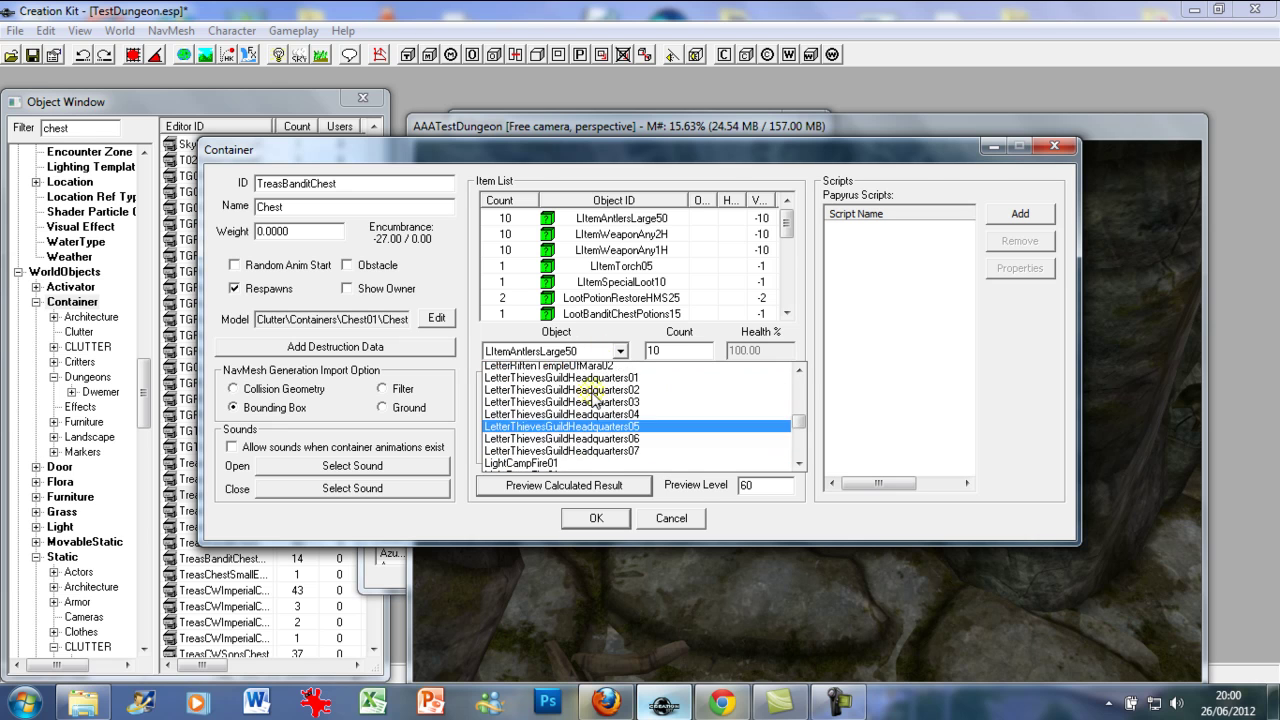
scroll(586, 410, up, 1)
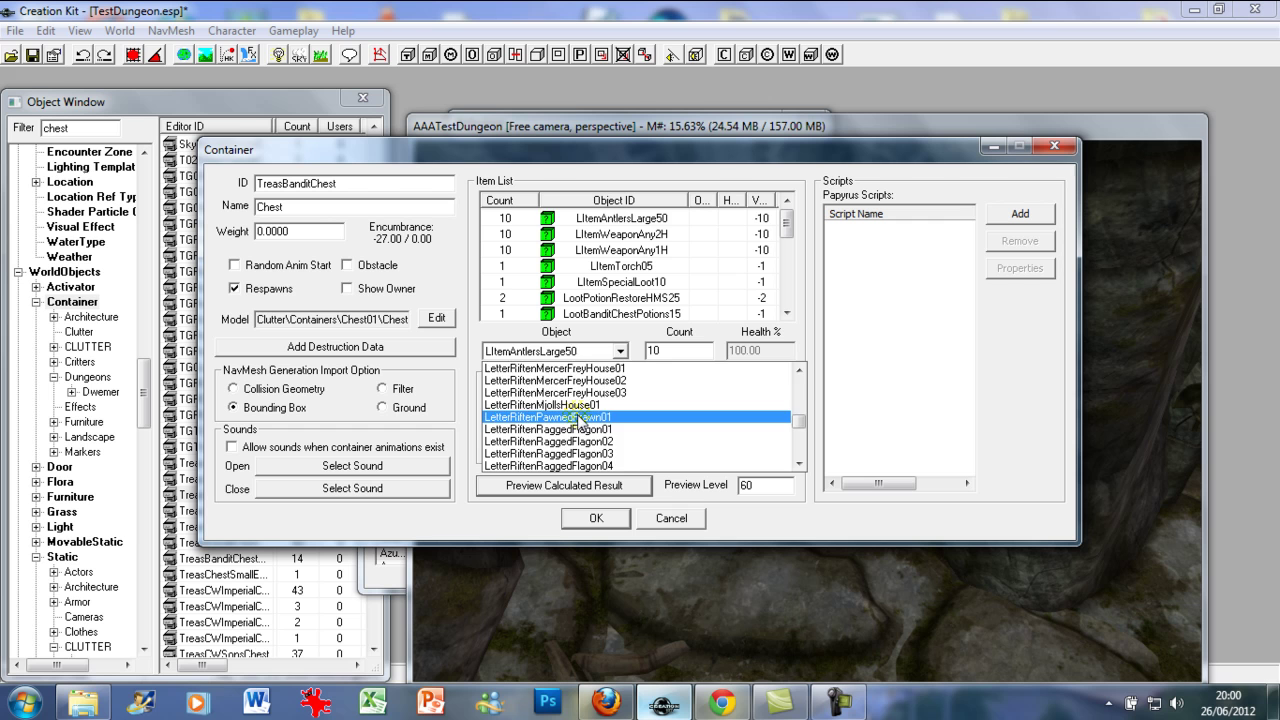
text(litemwe)
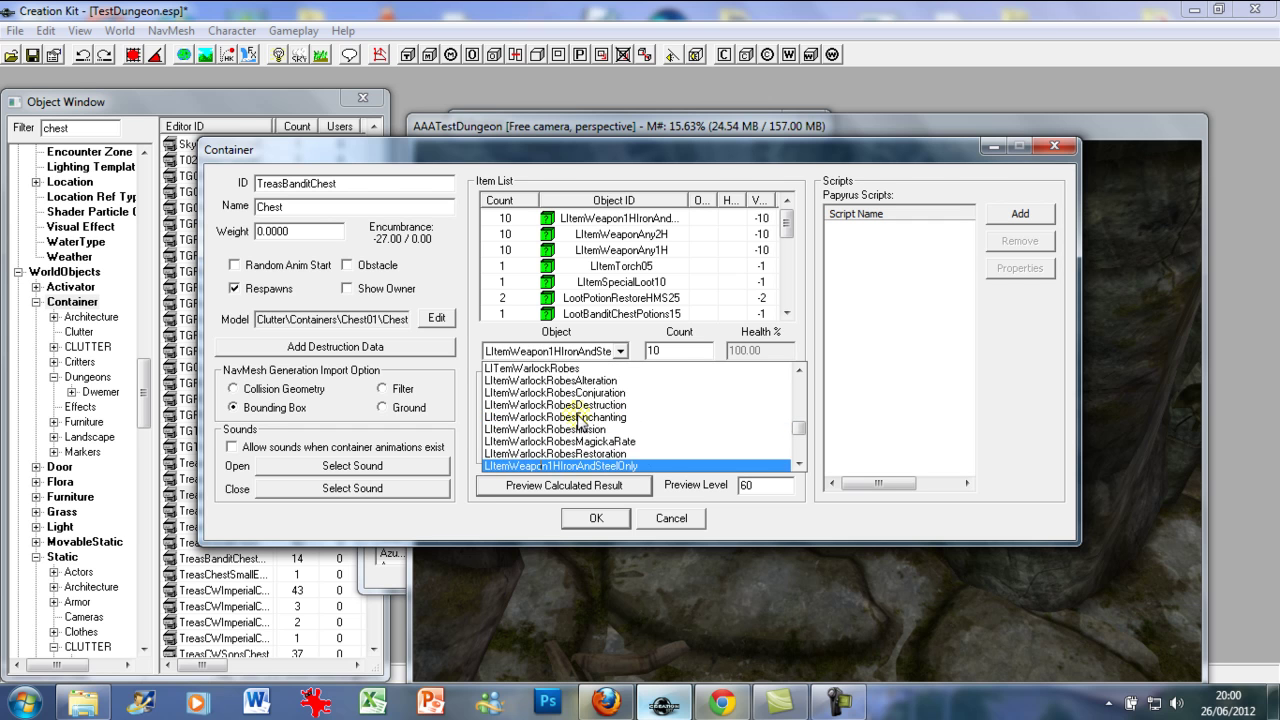
scroll(567, 423, down, 8)
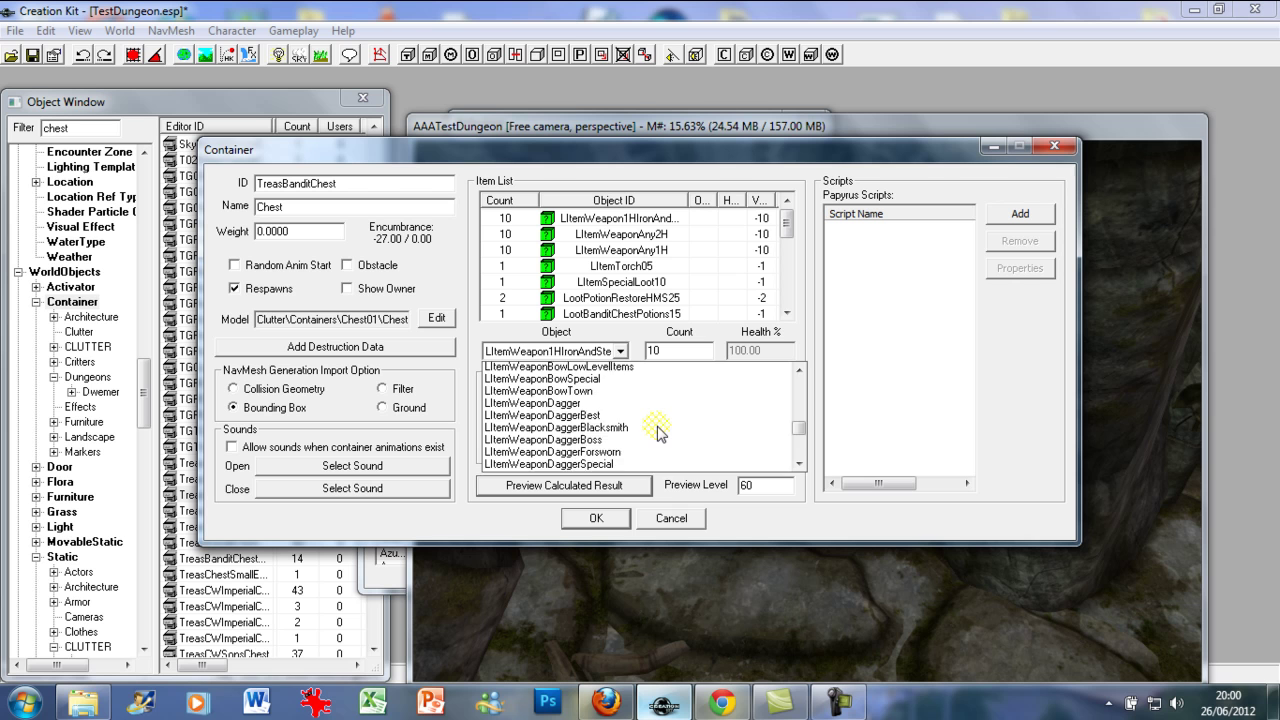
scroll(657, 432, up, 5)
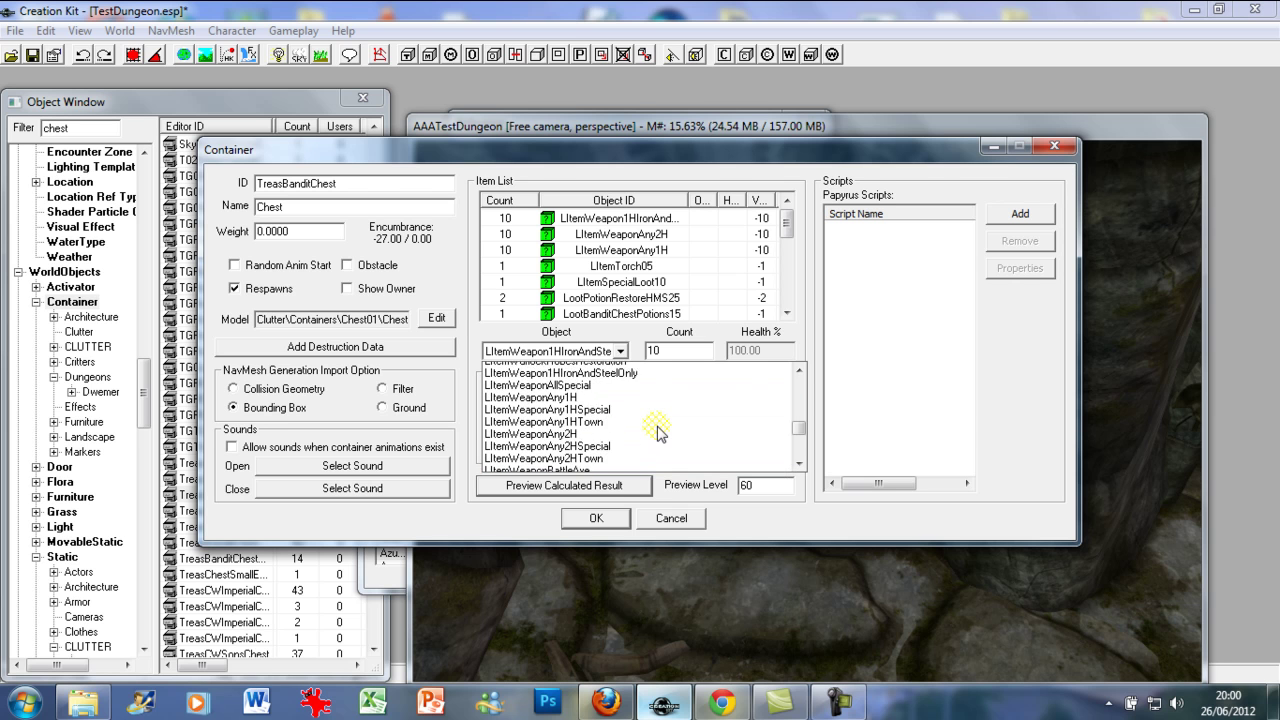
scroll(657, 432, up, 5)
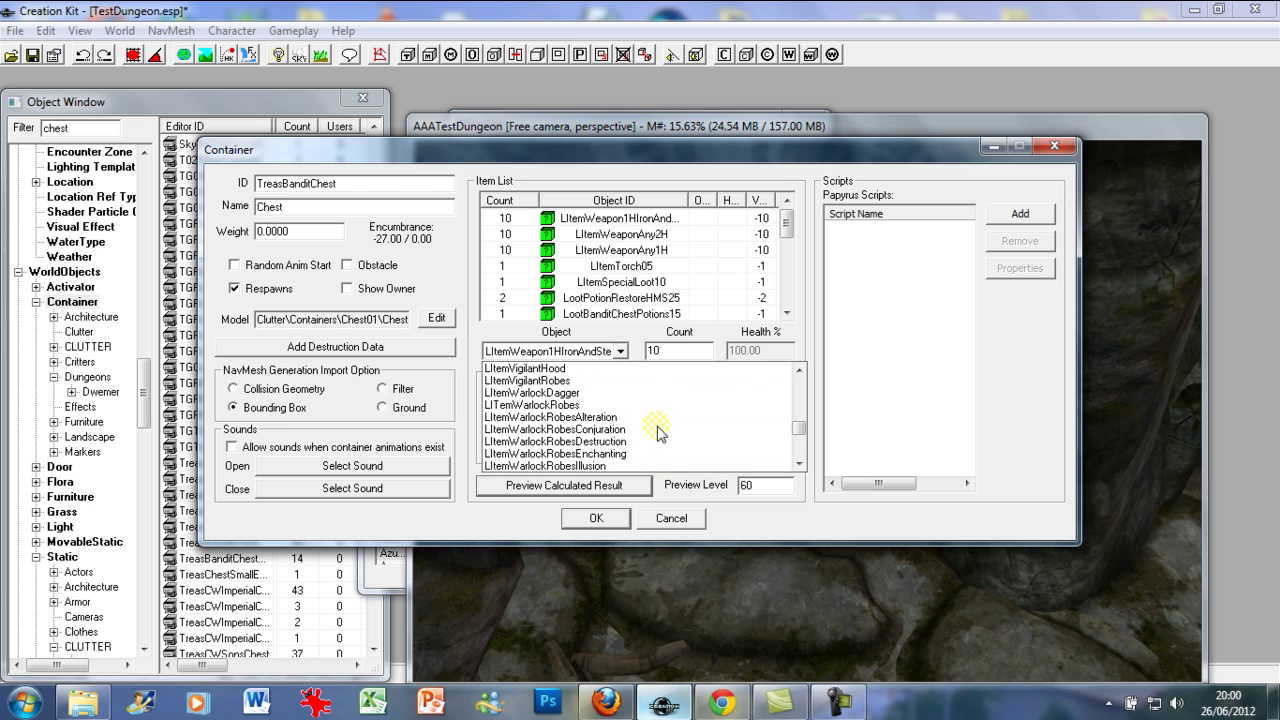
scroll(657, 432, down, 3)
scroll(657, 432, down, 3)
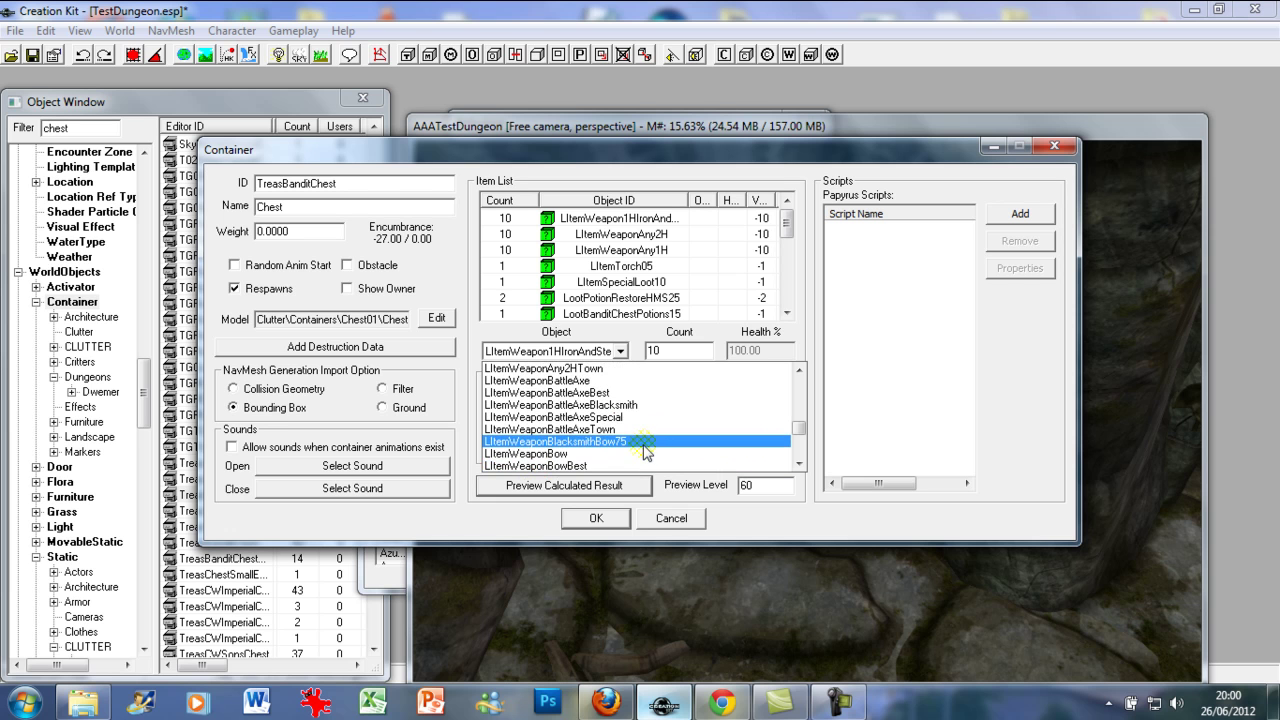
click(645, 455)
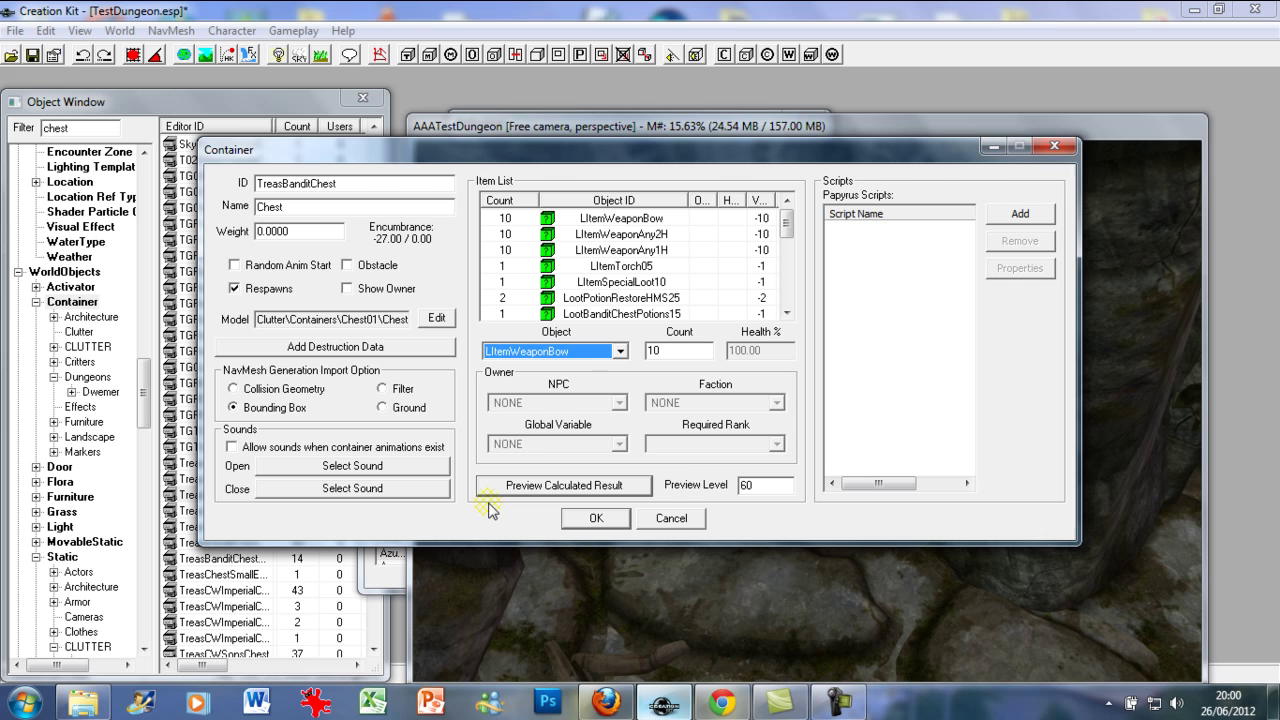
click(591, 484)
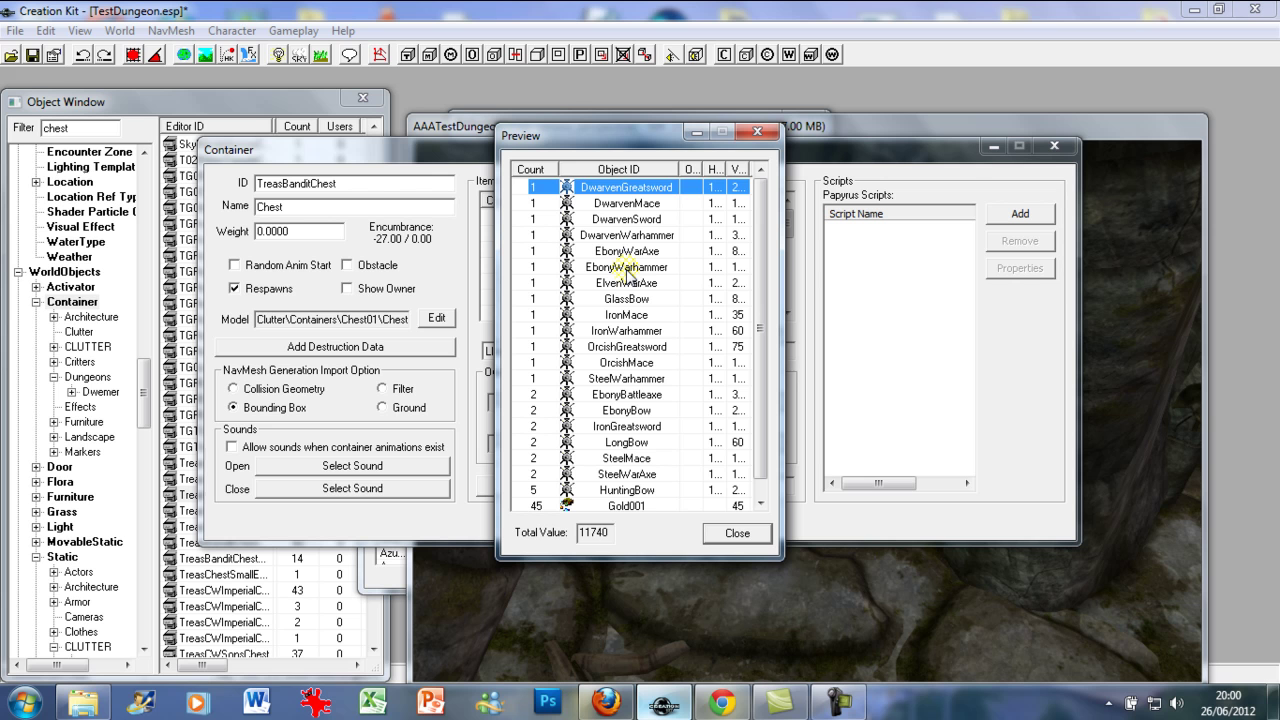
click(712, 532)
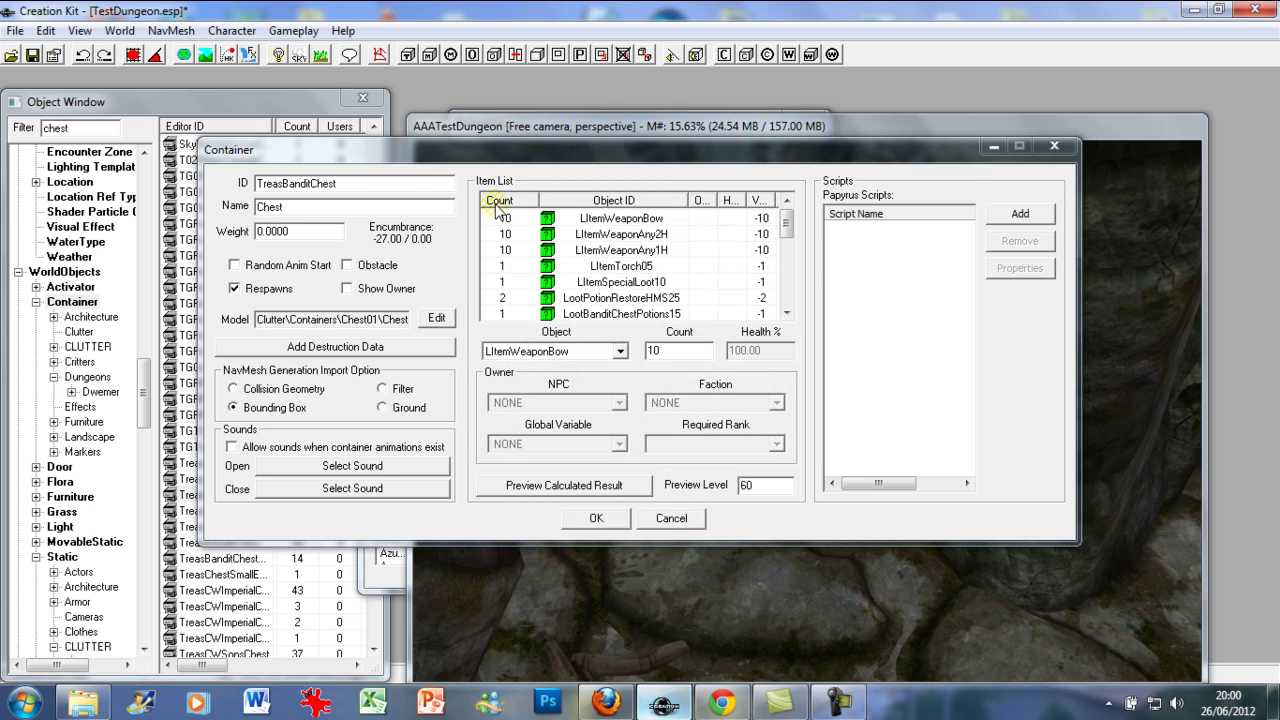
Set the count of the LItemWeaponBow, LItemWeaponAny2H and LItemWeaponAny1H entries to 1 each
click(503, 219)
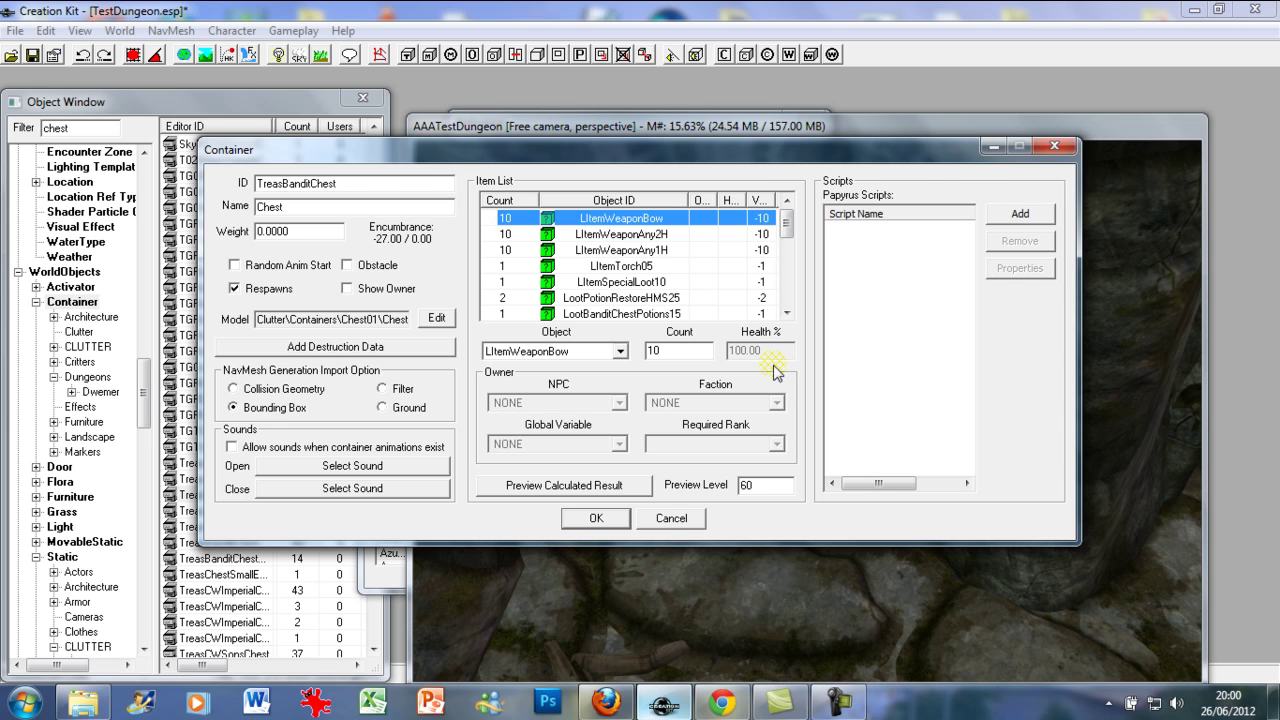
click(688, 355)
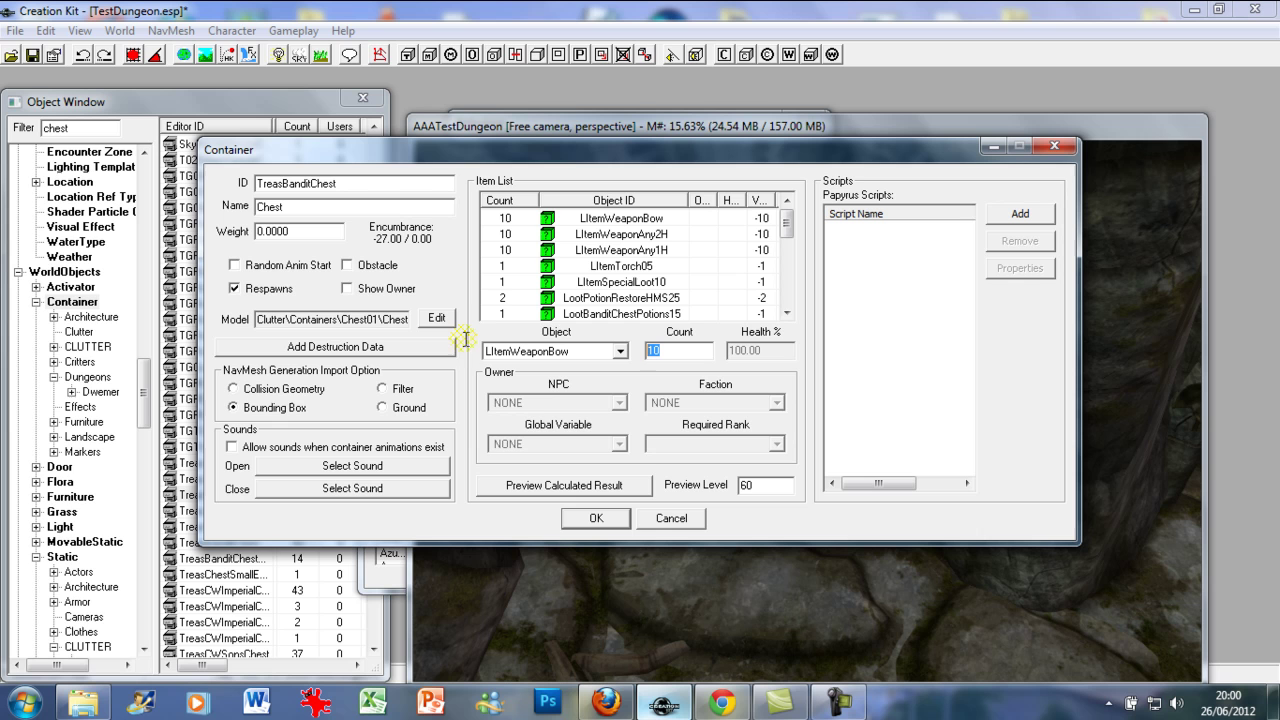
text(1)
right_click(506, 235)
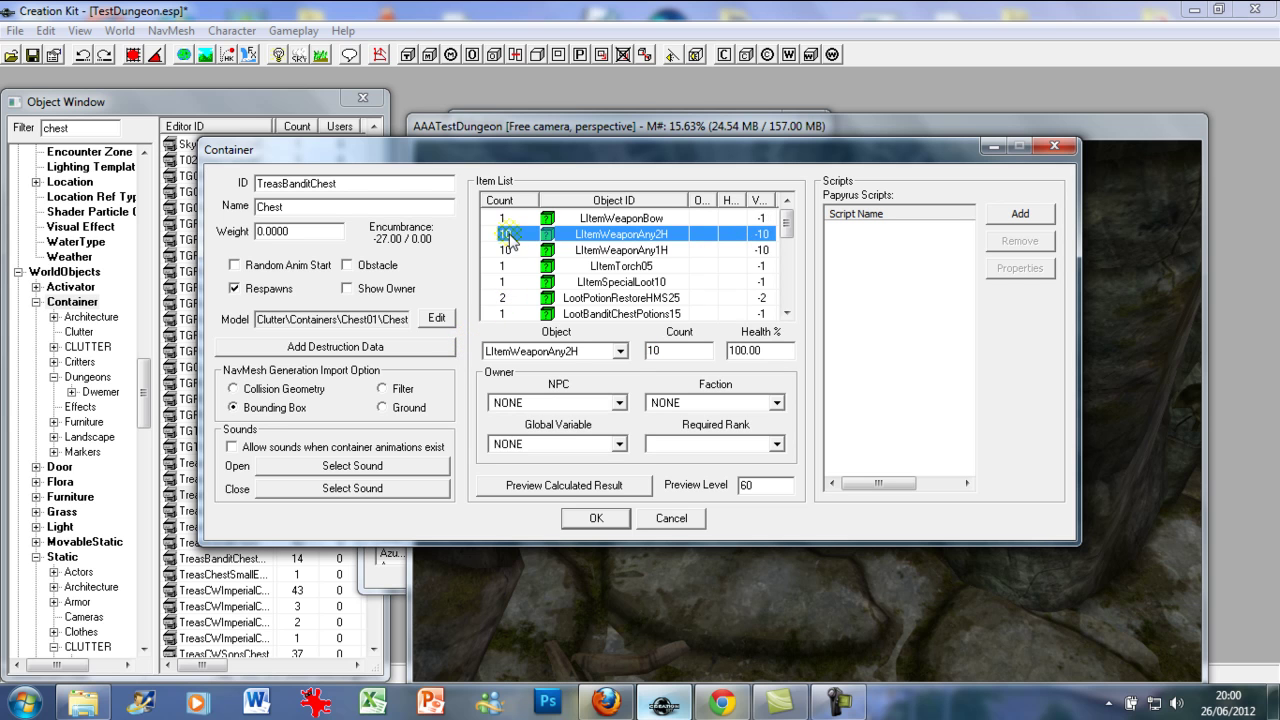
click(683, 356)
text(1)
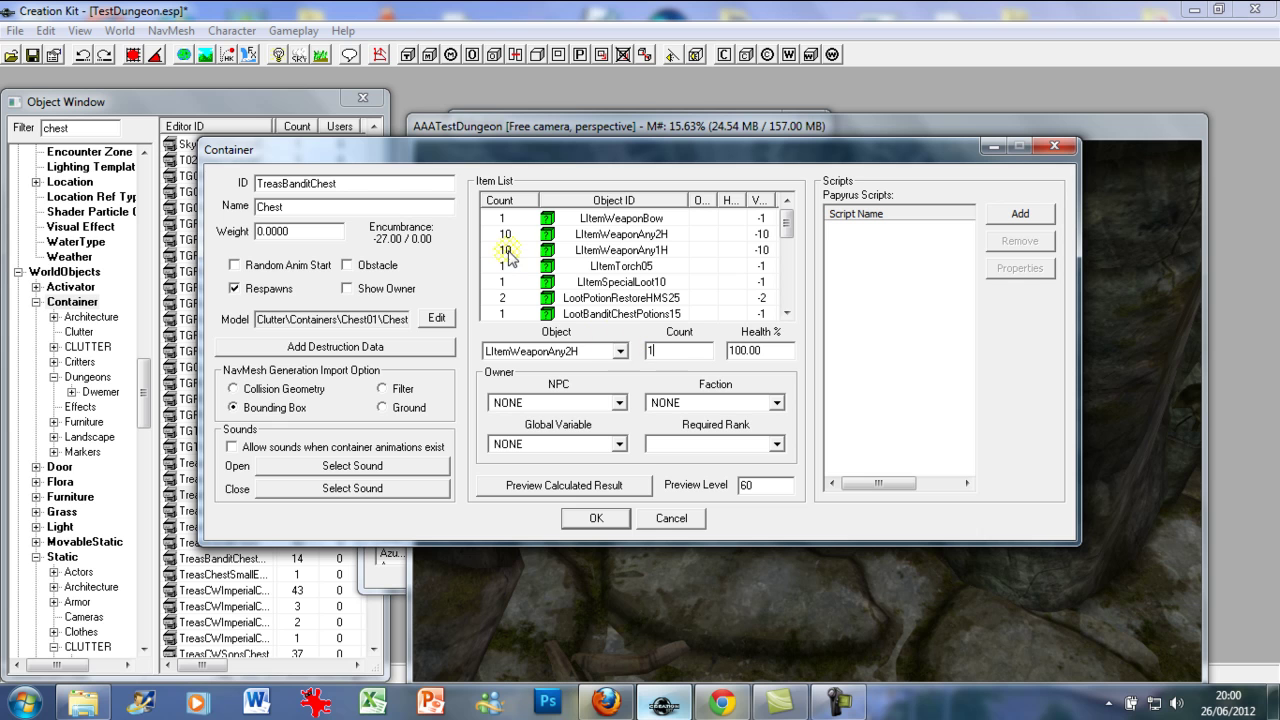
click(506, 250)
click(668, 352)
text(1)
click(530, 248)
click(530, 235)
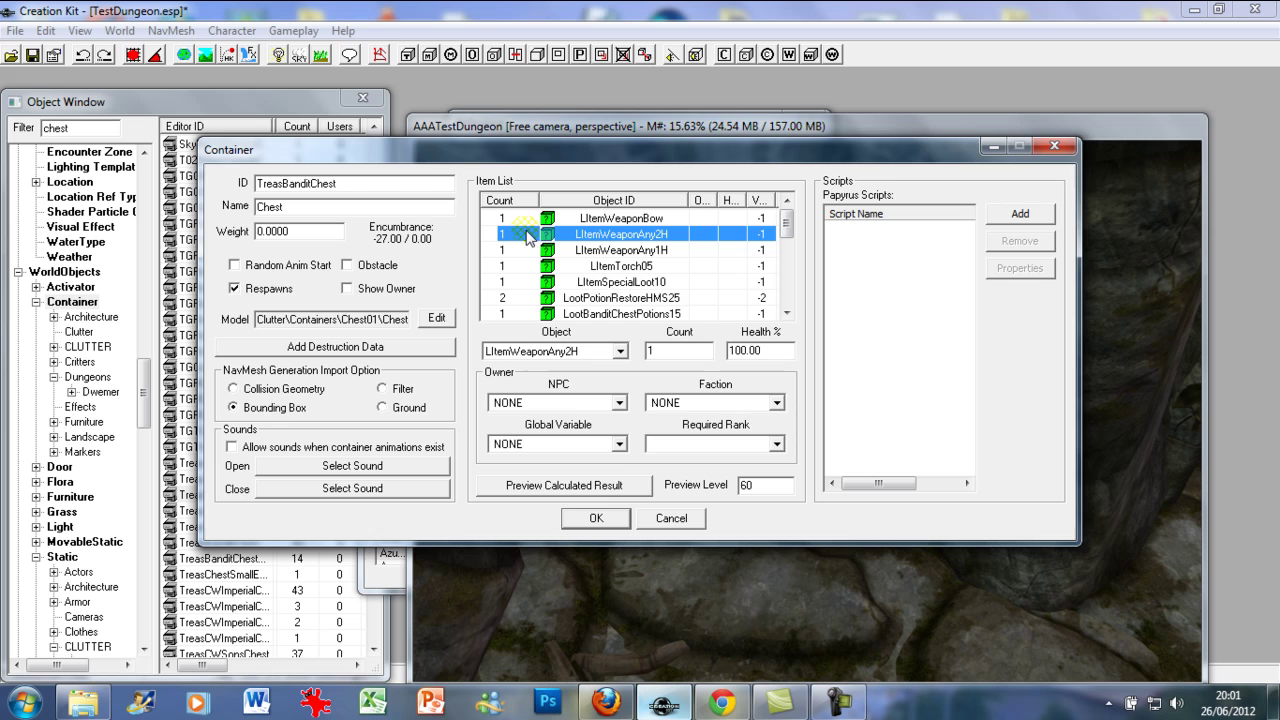
Preview the container's calculated contents at levels 60 and 10, and accept the container changes
click(600, 486)
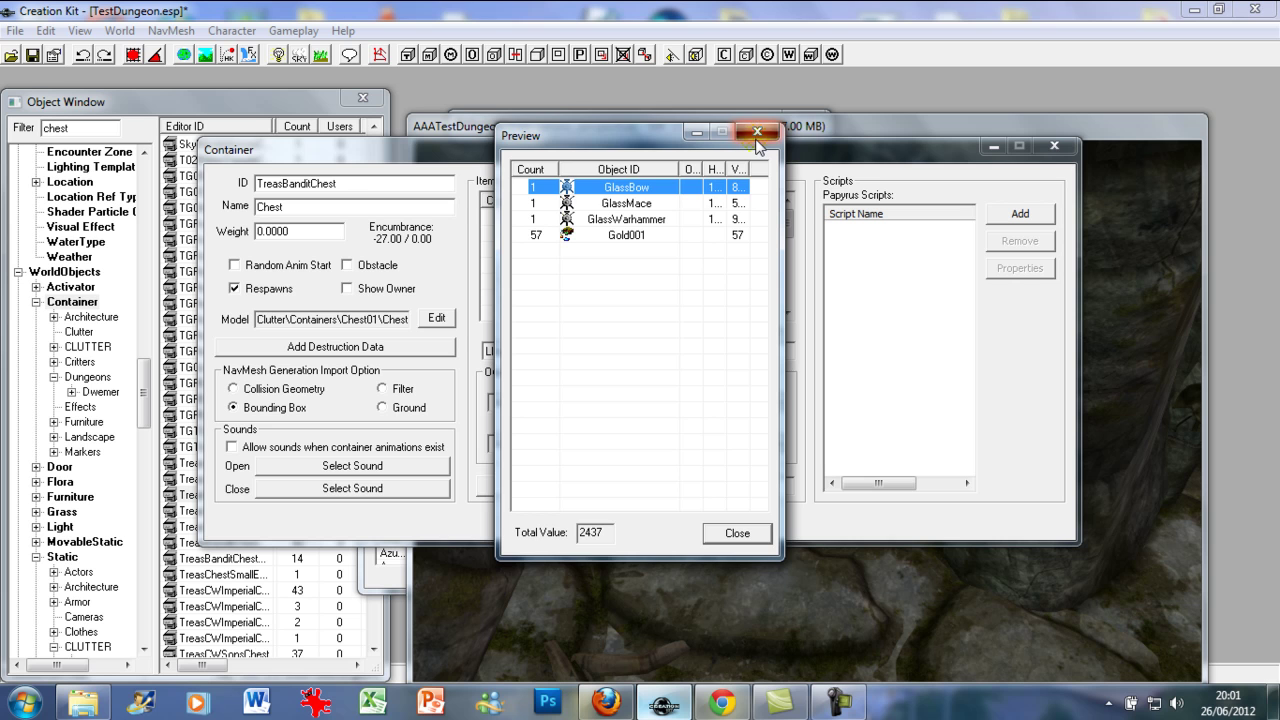
click(757, 133)
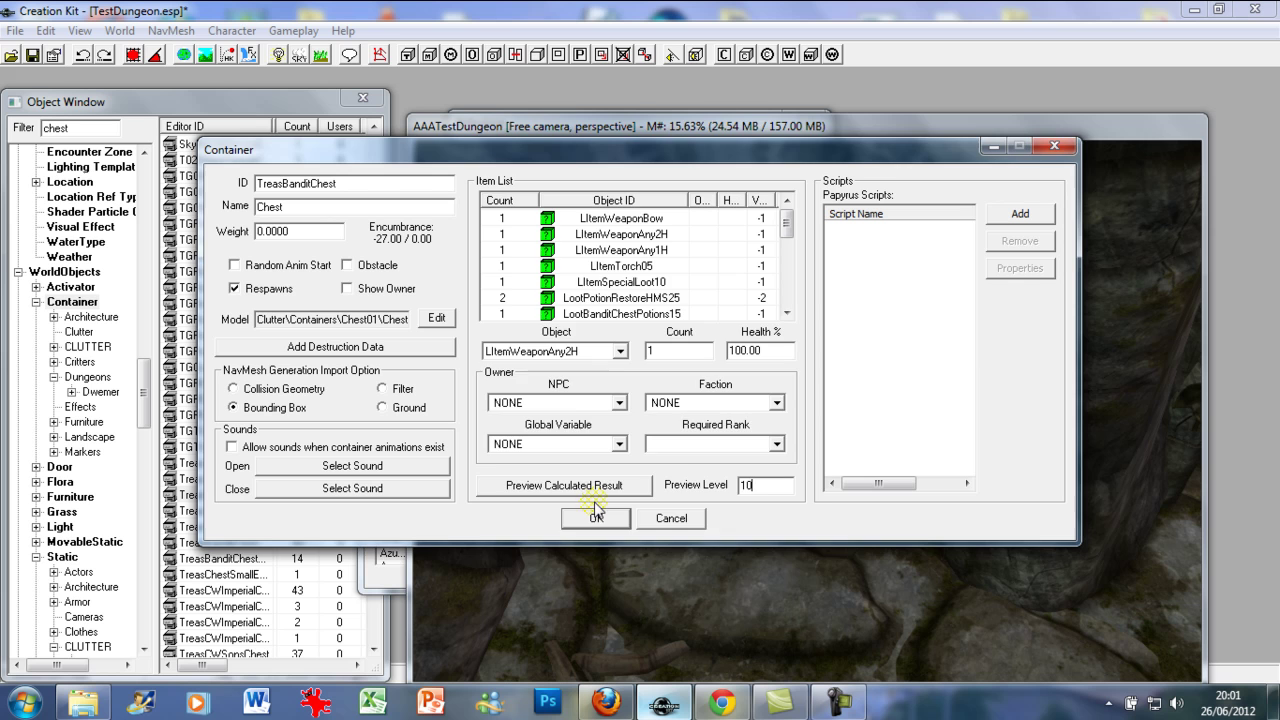
click(588, 487)
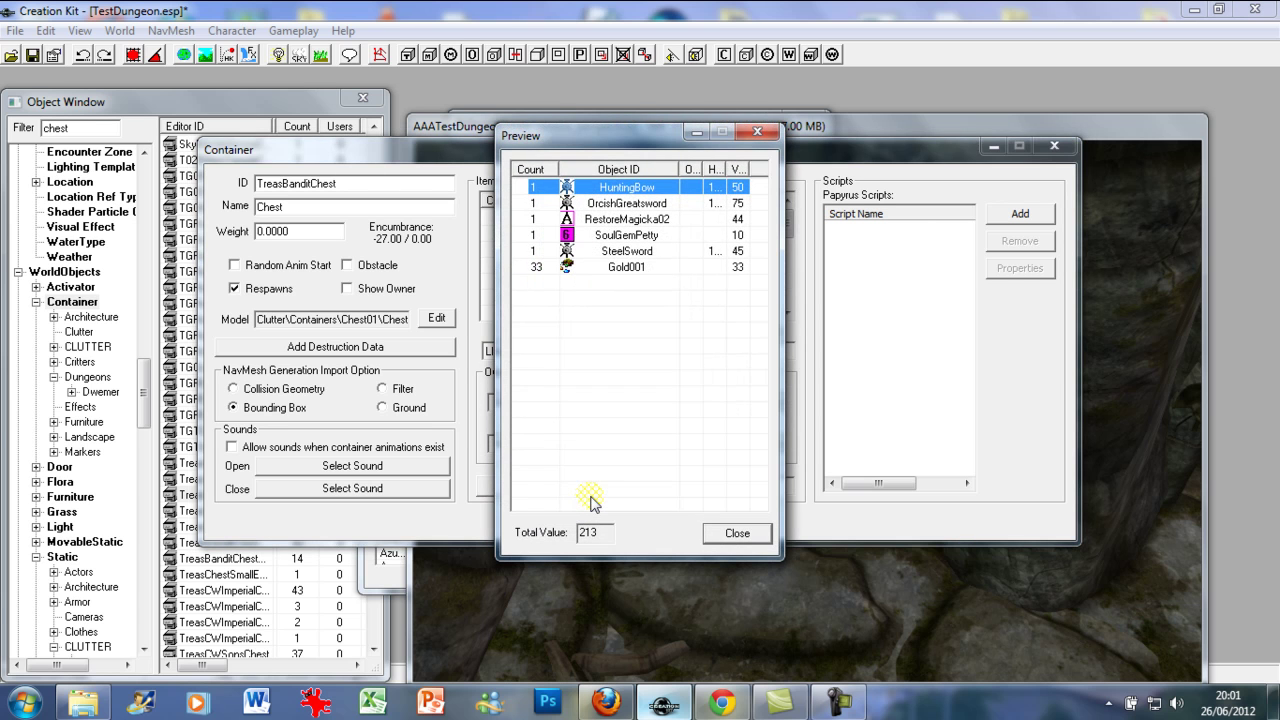
click(757, 132)
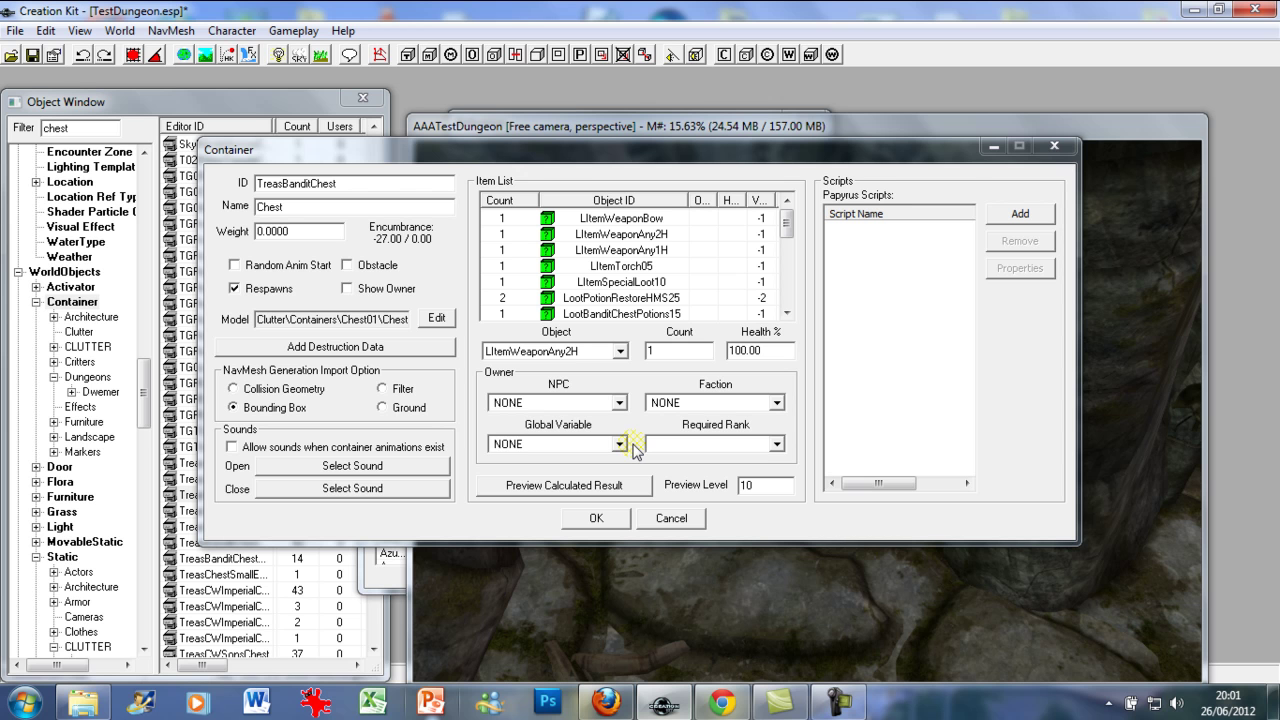
click(594, 517)
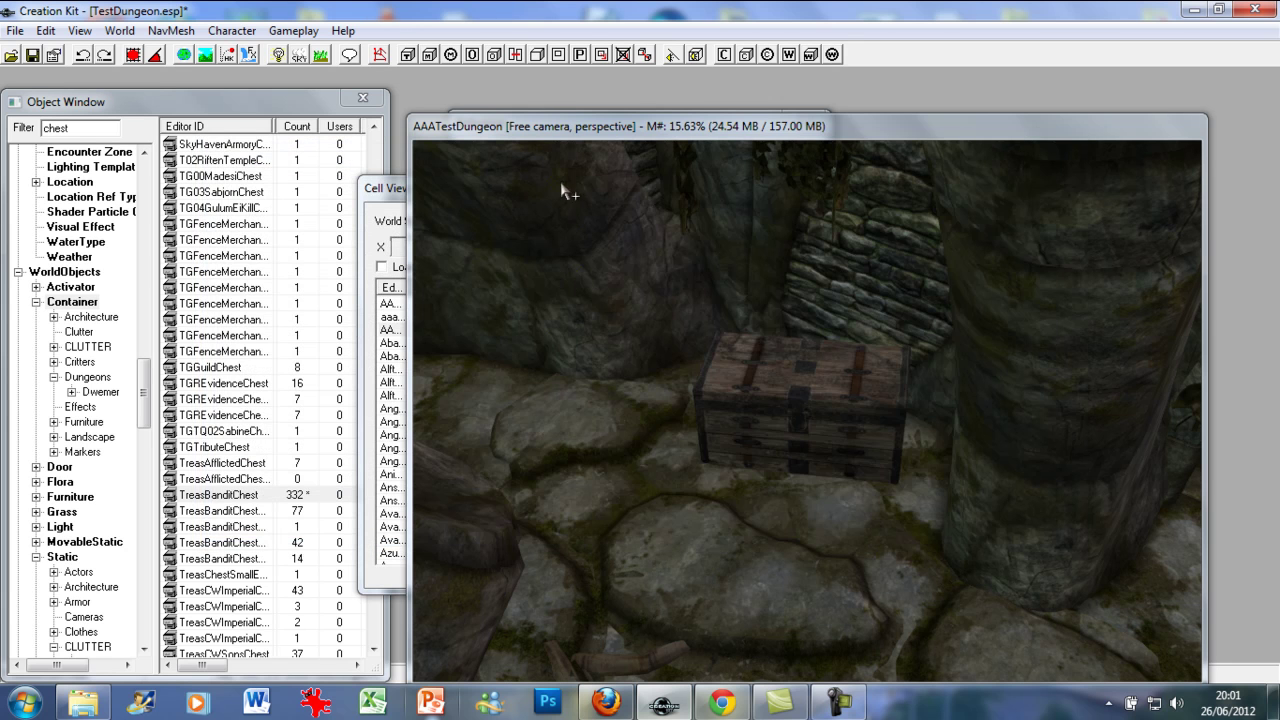
Place a TreasBanditChestBoss container on the dark gravel floor beside the rock wall in another part of the dungeon
click(550, 133)
scroll(590, 386, down, 5)
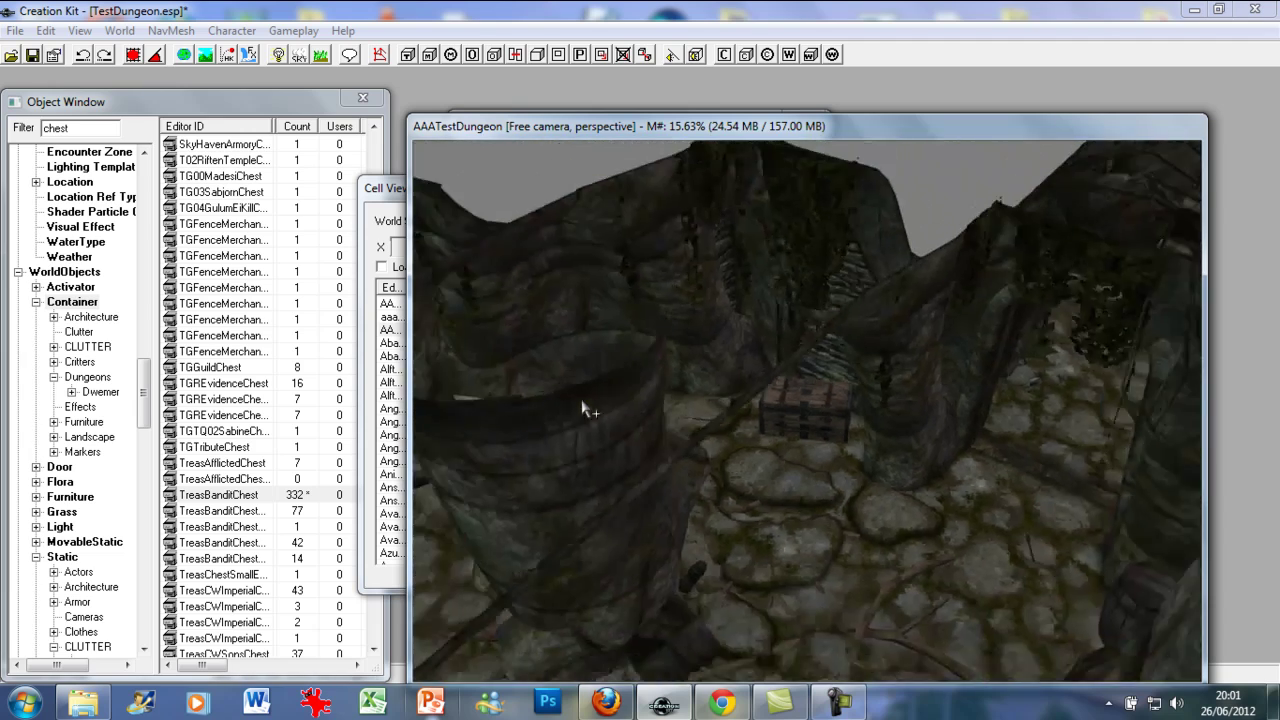
scroll(598, 407, down, 8)
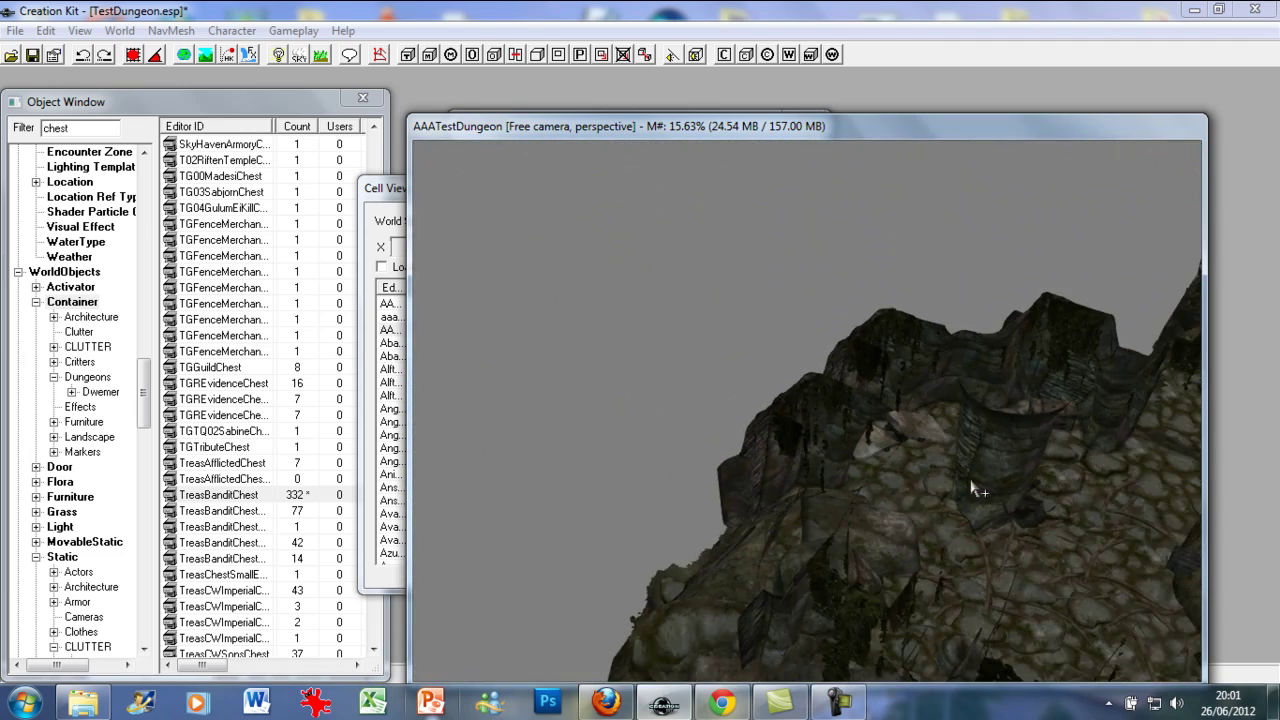
middle_drag(928, 463, 700, 444)
shift+middle_drag(563, 505, 1237, 372)
scroll(989, 450, up, 4)
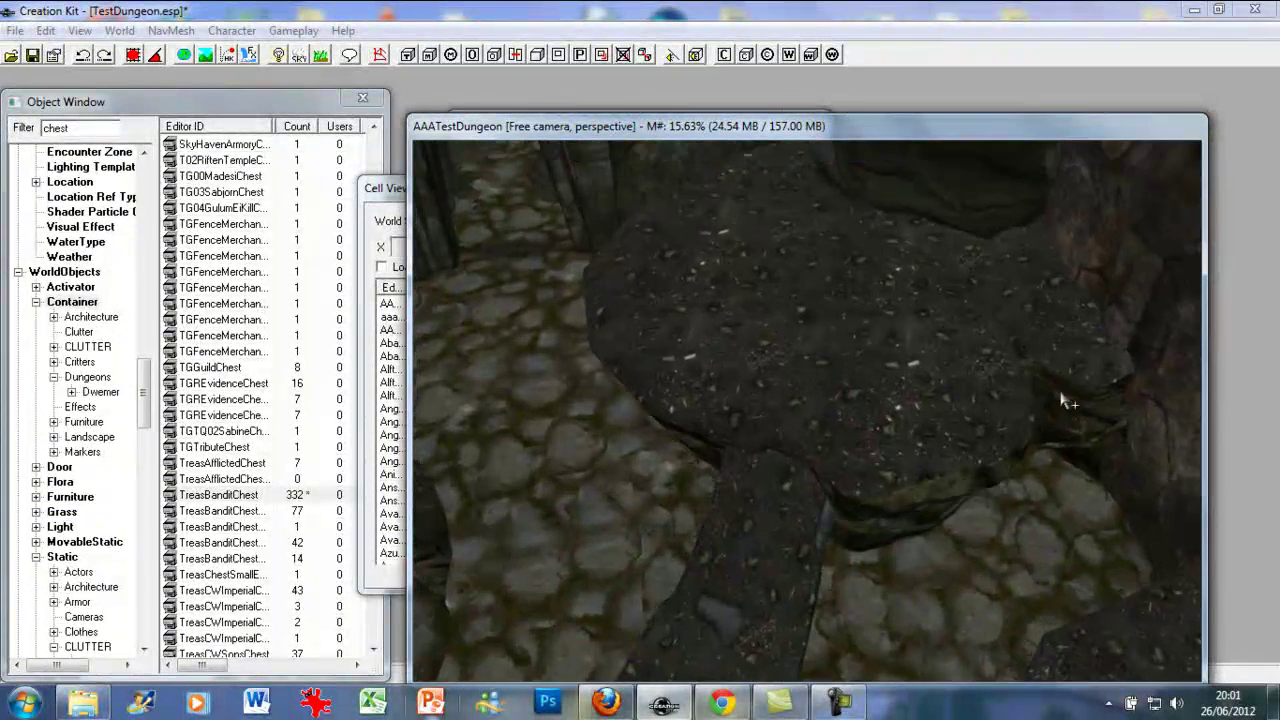
click(335, 383)
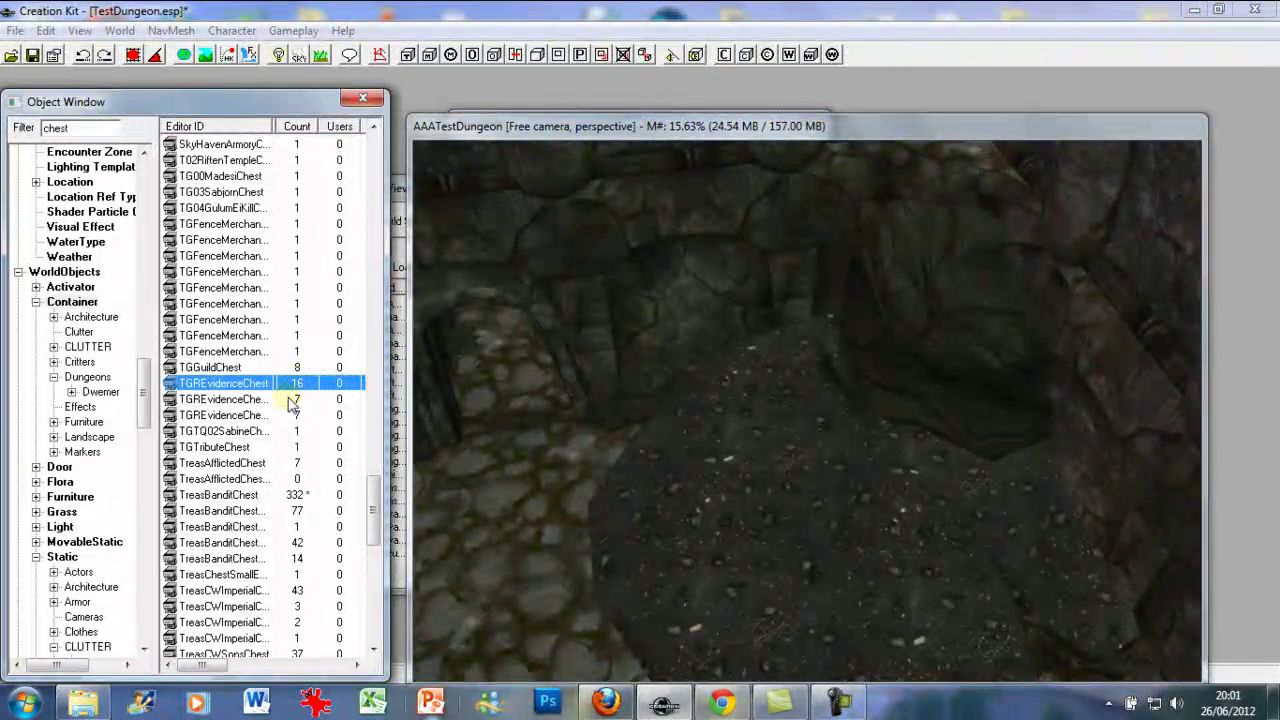
click(262, 543)
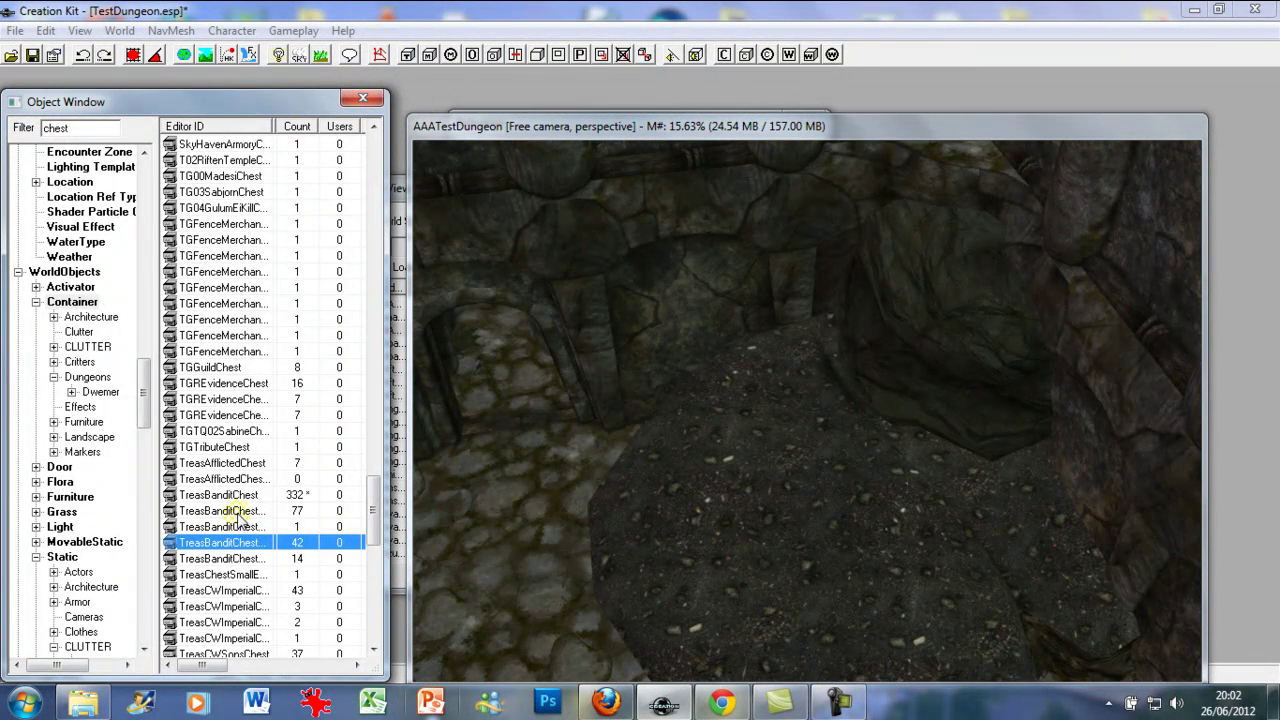
click(240, 511)
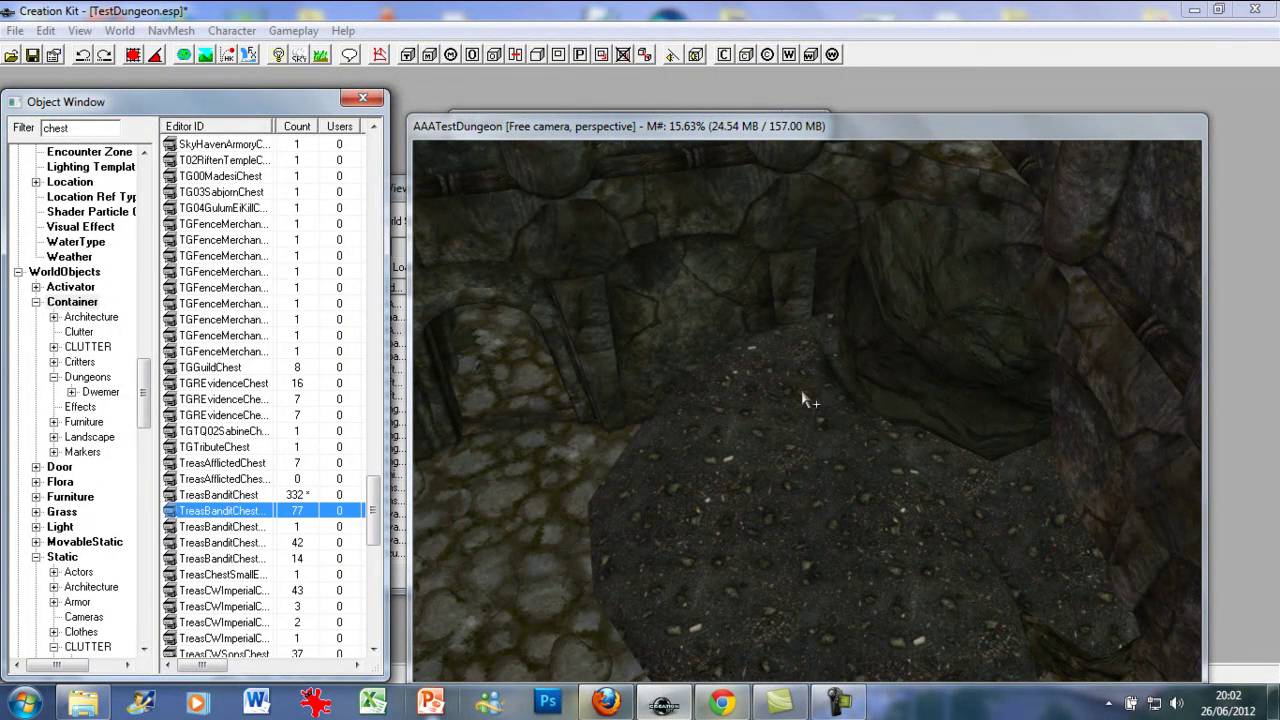
drag(801, 390, 800, 389)
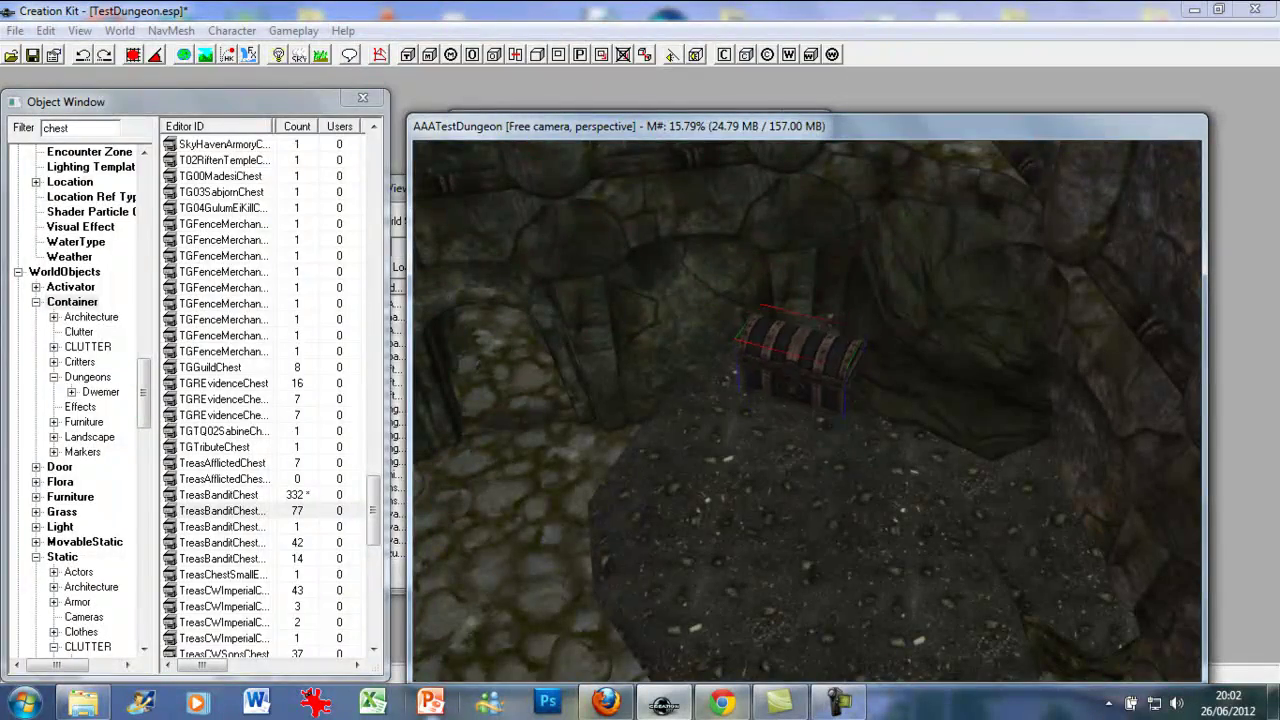
Adjust the position of the placed boss chest on the gravel floor near the rock wall
shift+middle_drag(808, 375, 834, 383)
drag(834, 383, 775, 397)
mouse_move(775, 397)
right_down()
mouse_move(812, 397)
mouse_move(770, 397)
right_up()
Open the placed boss chest's base container and preview its calculated contents at level 1
double_click(781, 405)
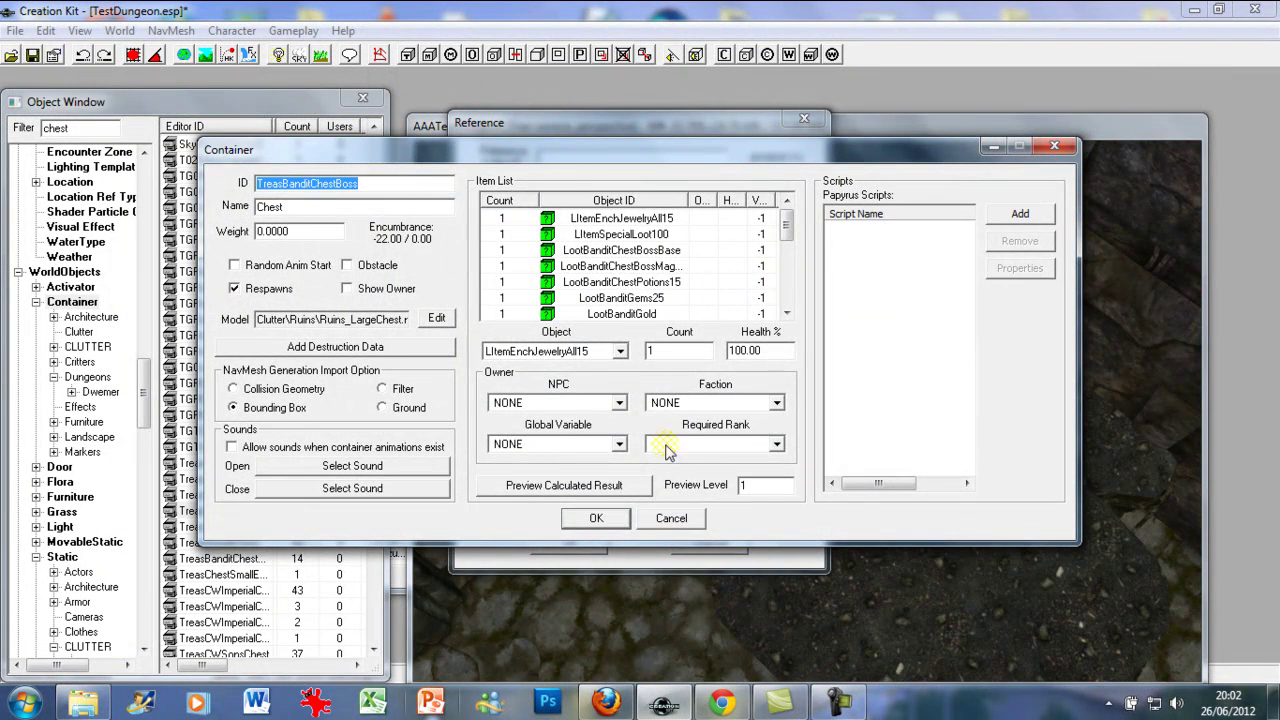
click(592, 486)
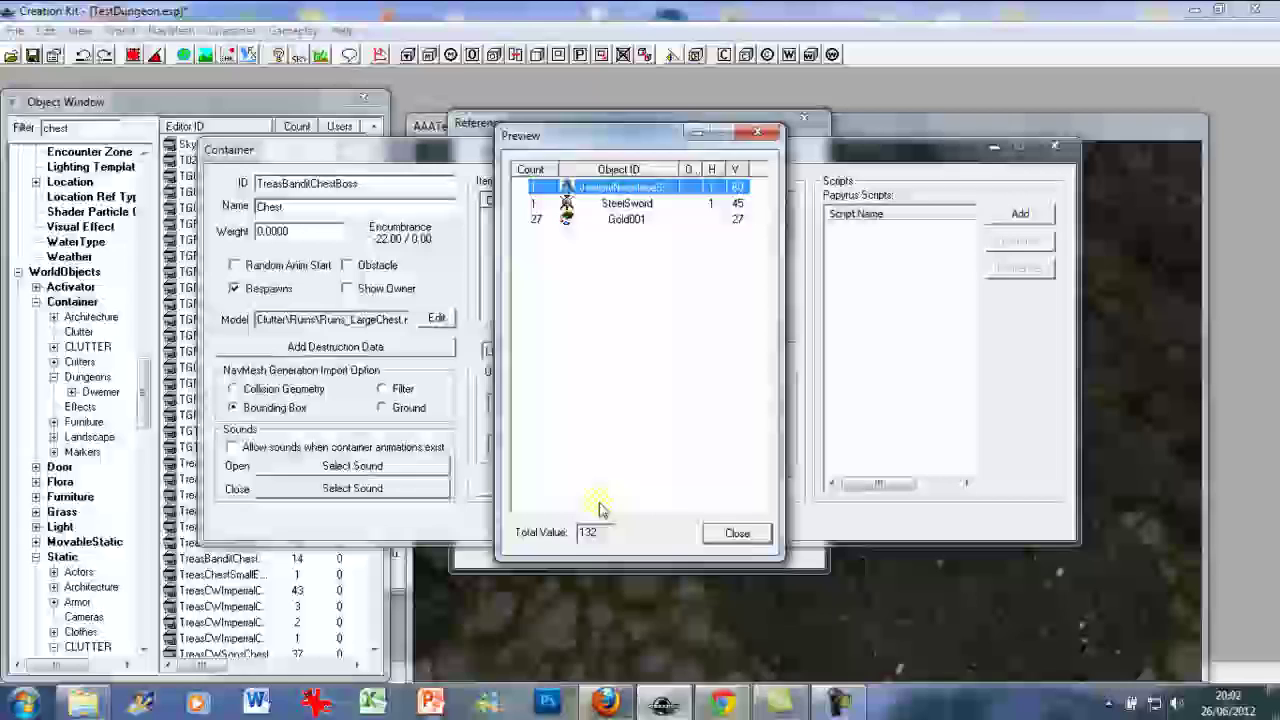
Preview the boss chest's calculated contents at level 20, select the LootBanditChestPotions15 entry, and accept the container
click(775, 131)
double_click(750, 485)
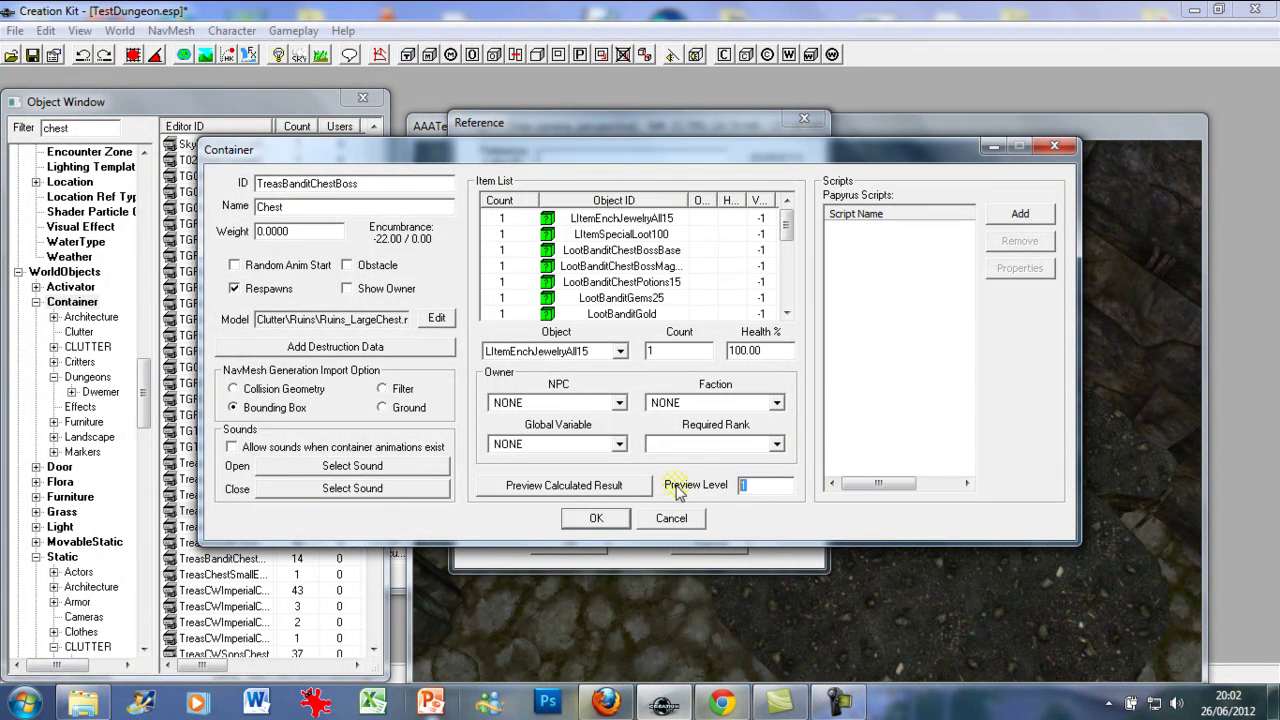
text(20)
click(615, 487)
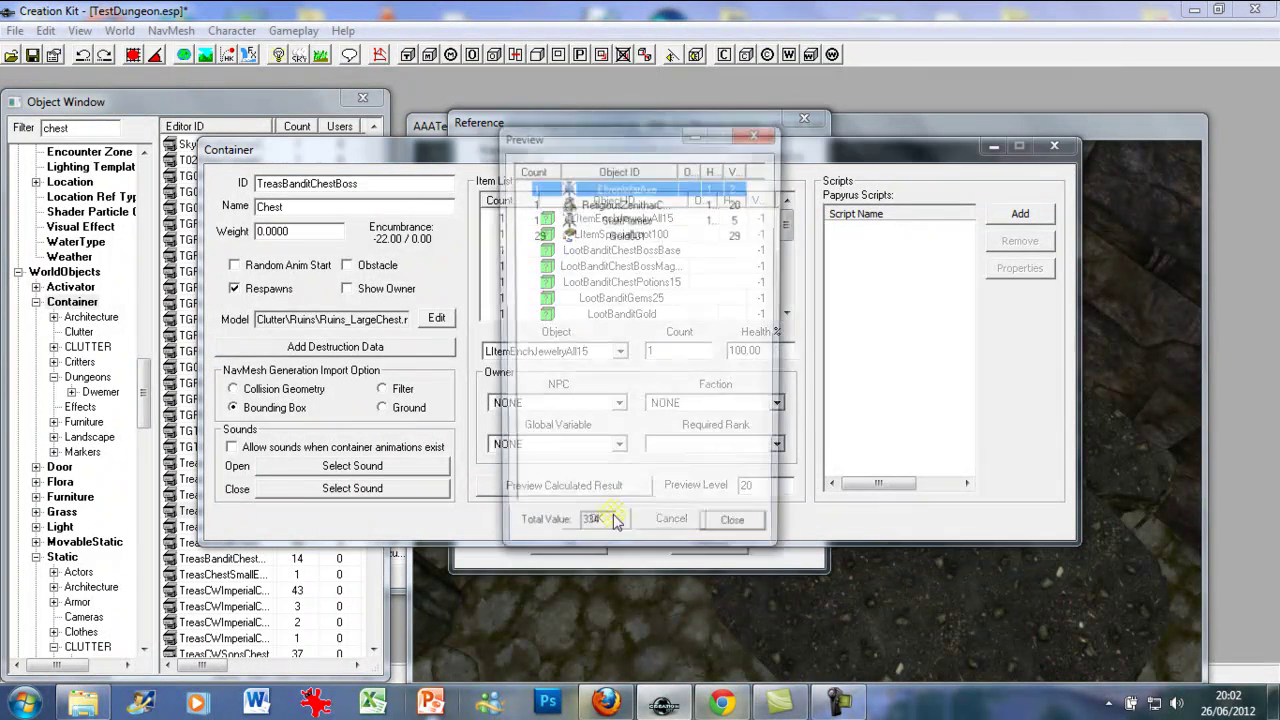
click(757, 133)
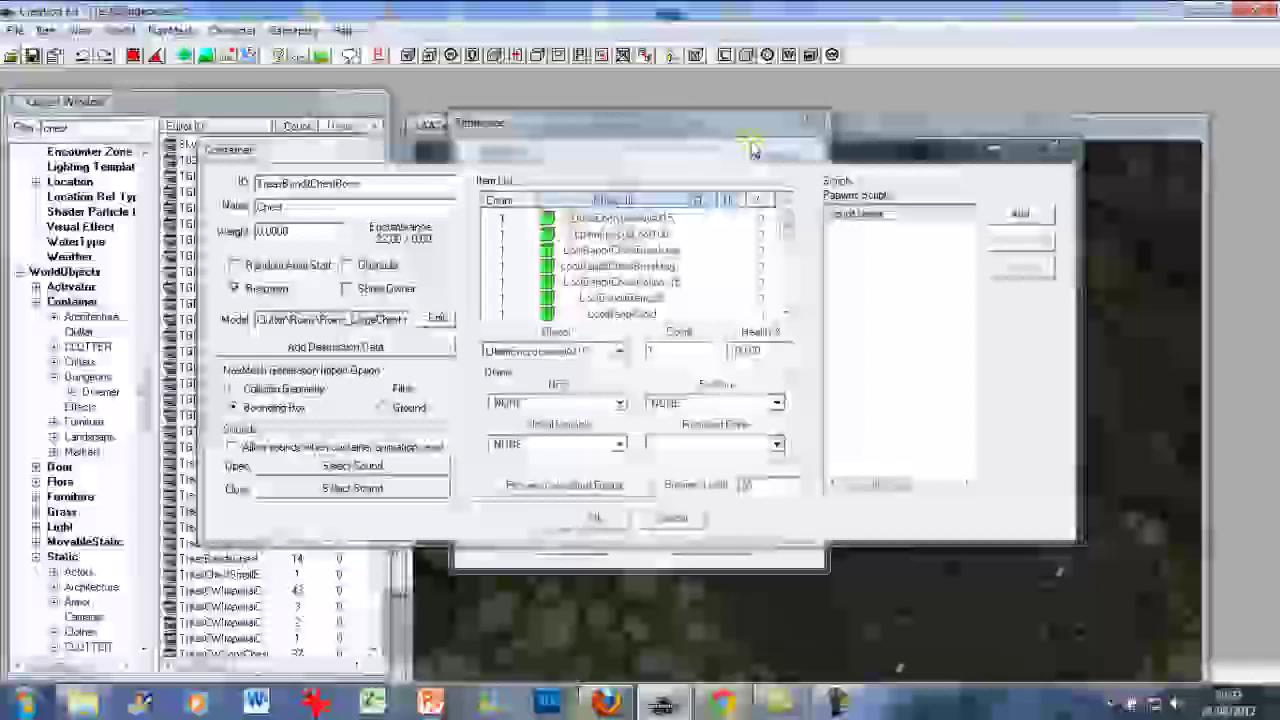
click(660, 285)
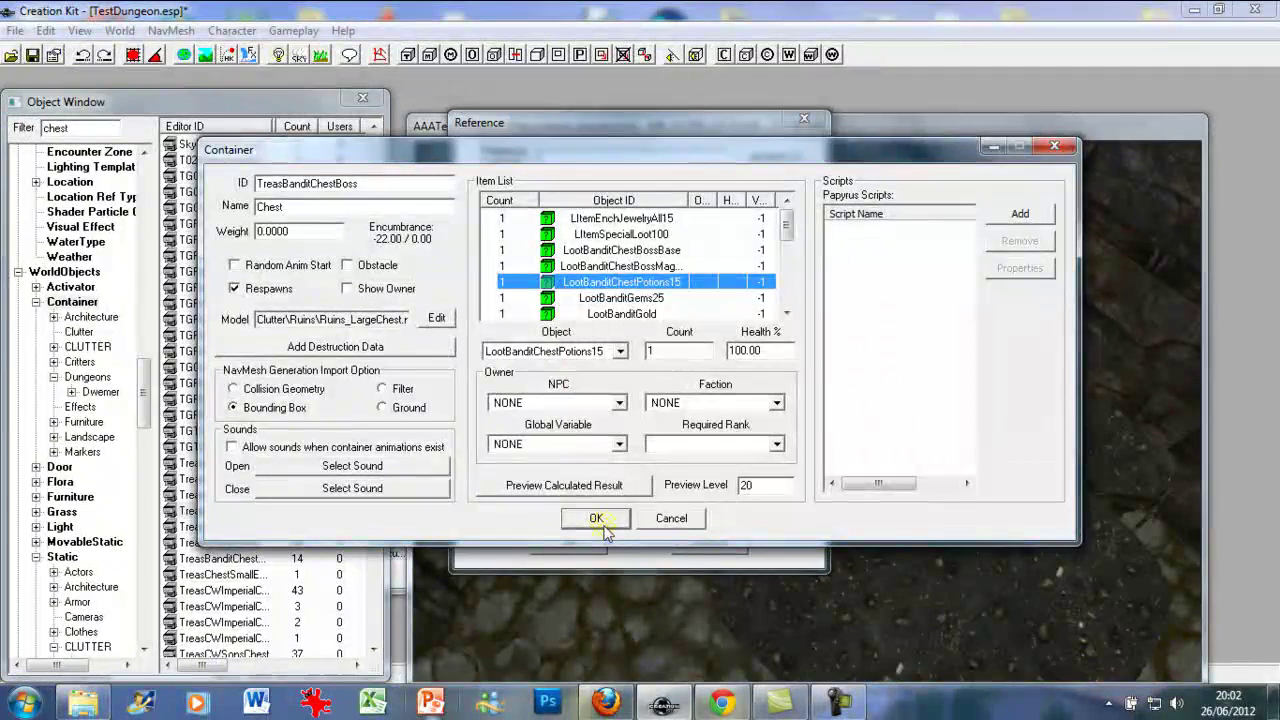
click(600, 520)
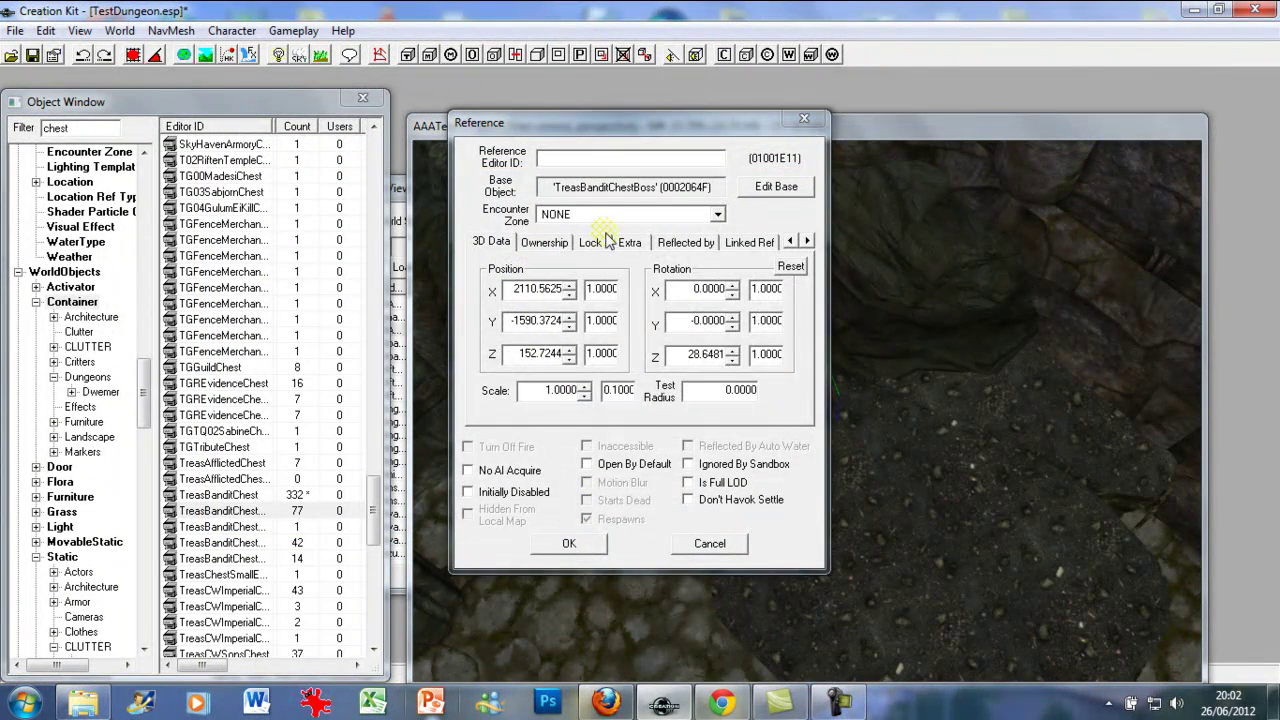
Lock the placed boss chest at Adept level with no key, and accept the reference changes
click(596, 250)
click(540, 277)
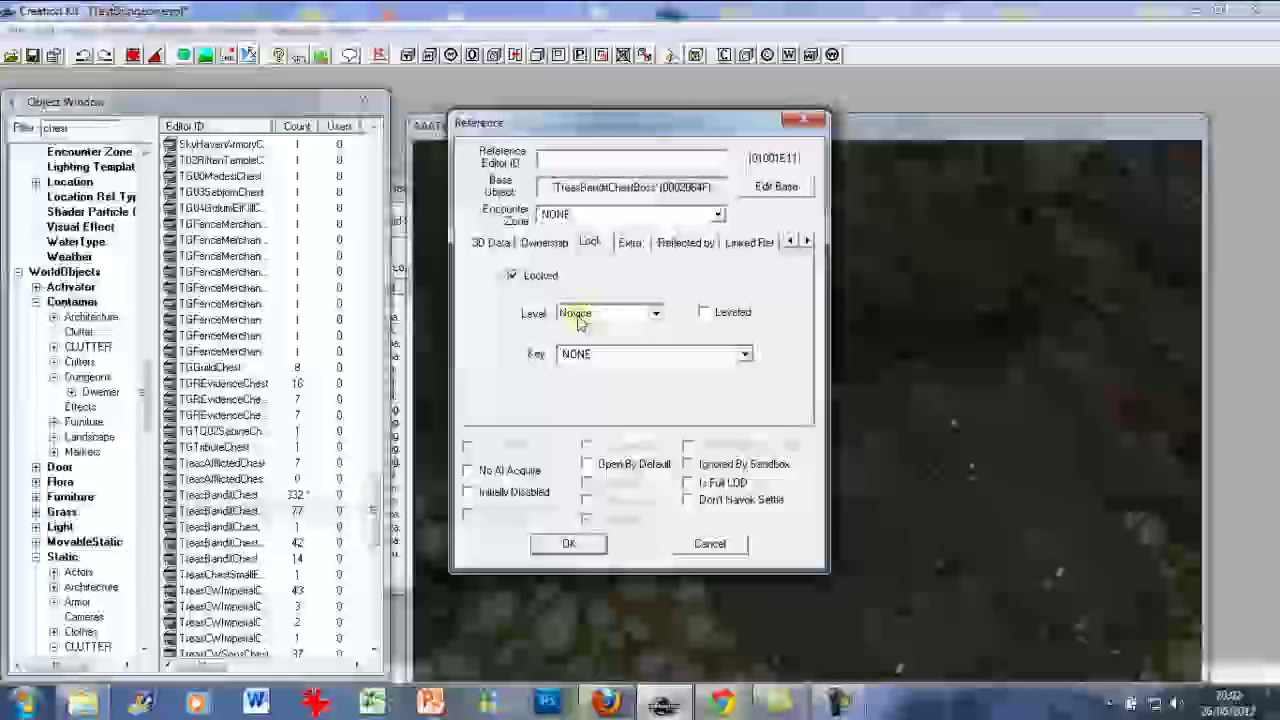
click(580, 315)
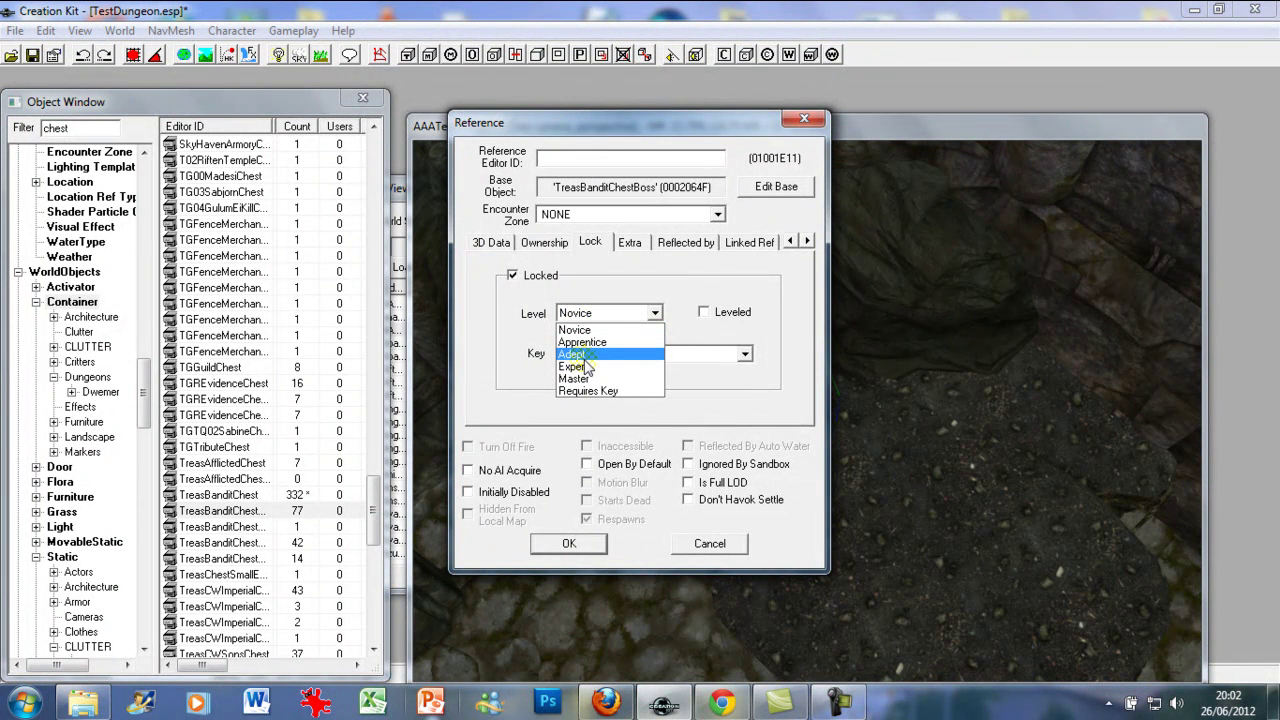
click(587, 358)
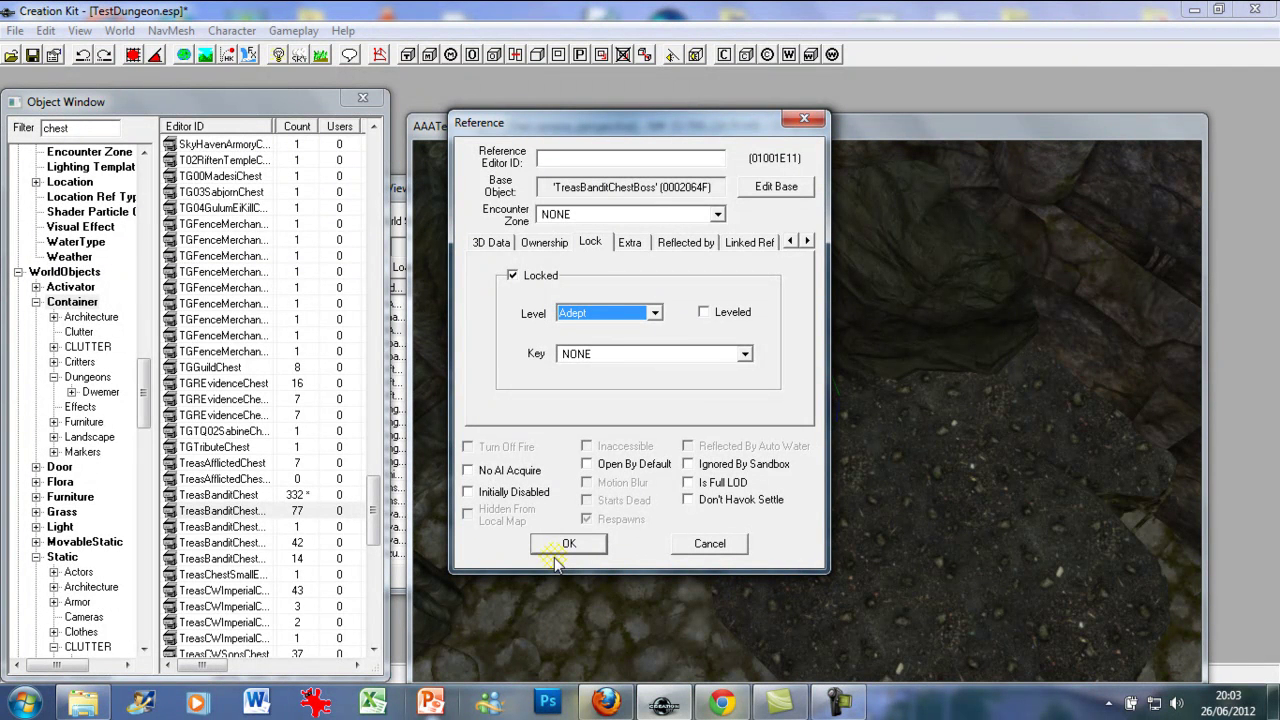
click(568, 545)
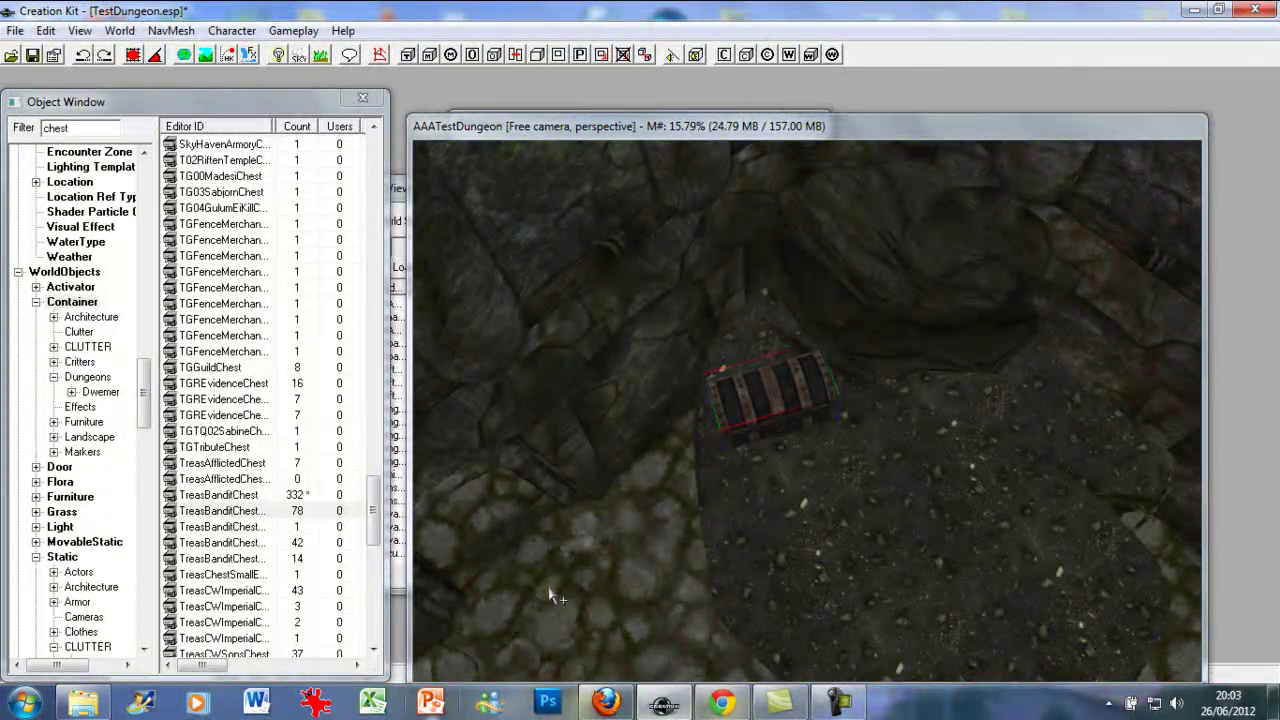
Find the two broken table pieces elsewhere in the dungeon and inspect each one's reference settings to identify its base object
click(690, 135)
scroll(687, 335, down, 2)
scroll(685, 335, up, 1)
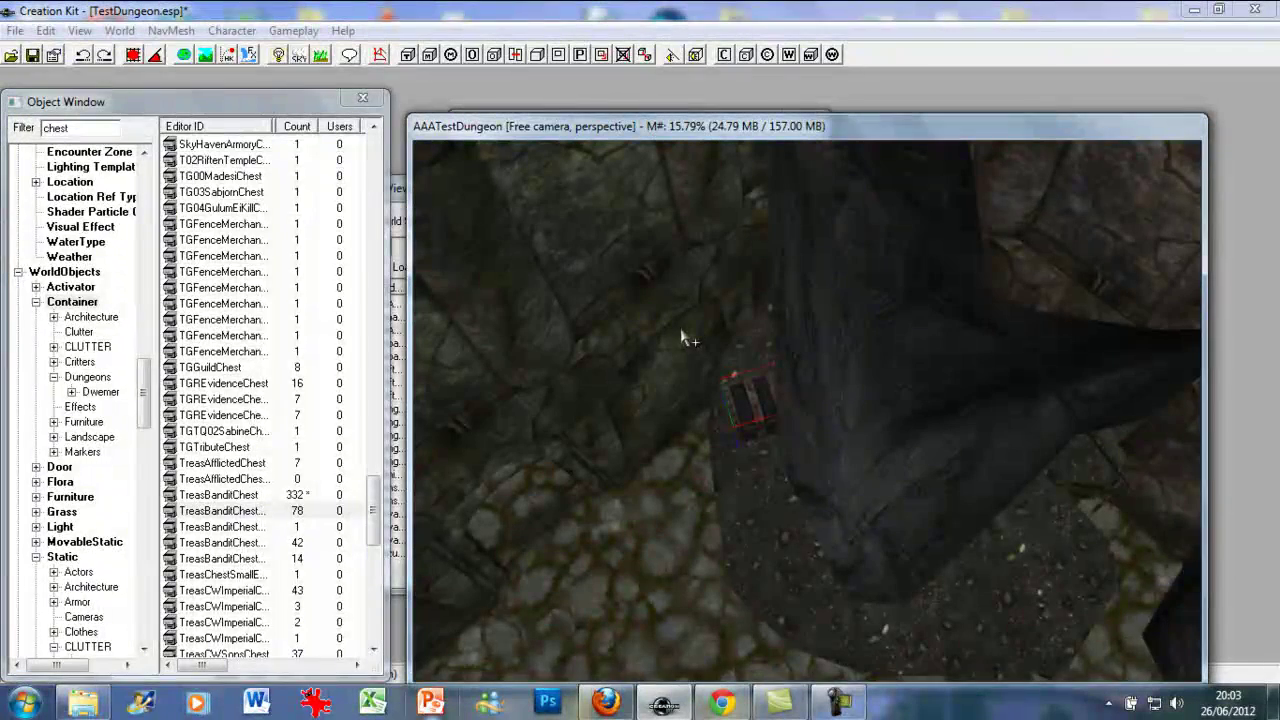
scroll(676, 348, up, 2)
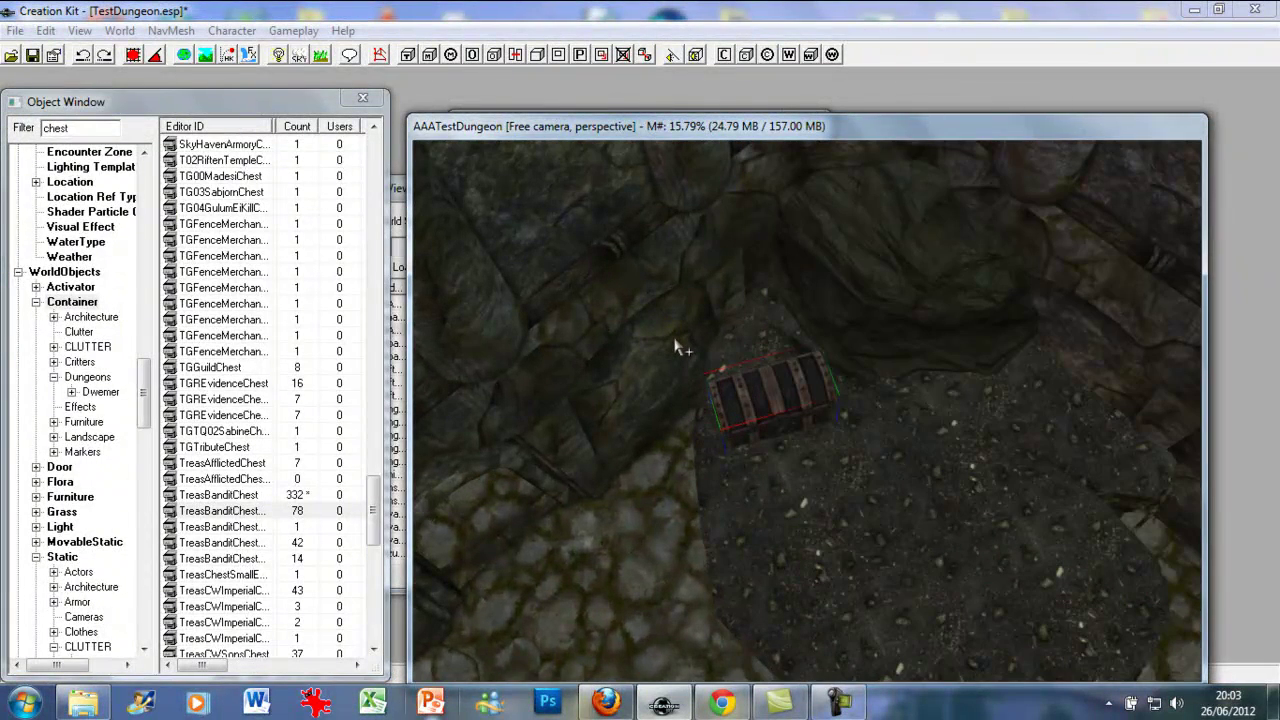
shift+middle_drag(675, 340, 645, 315)
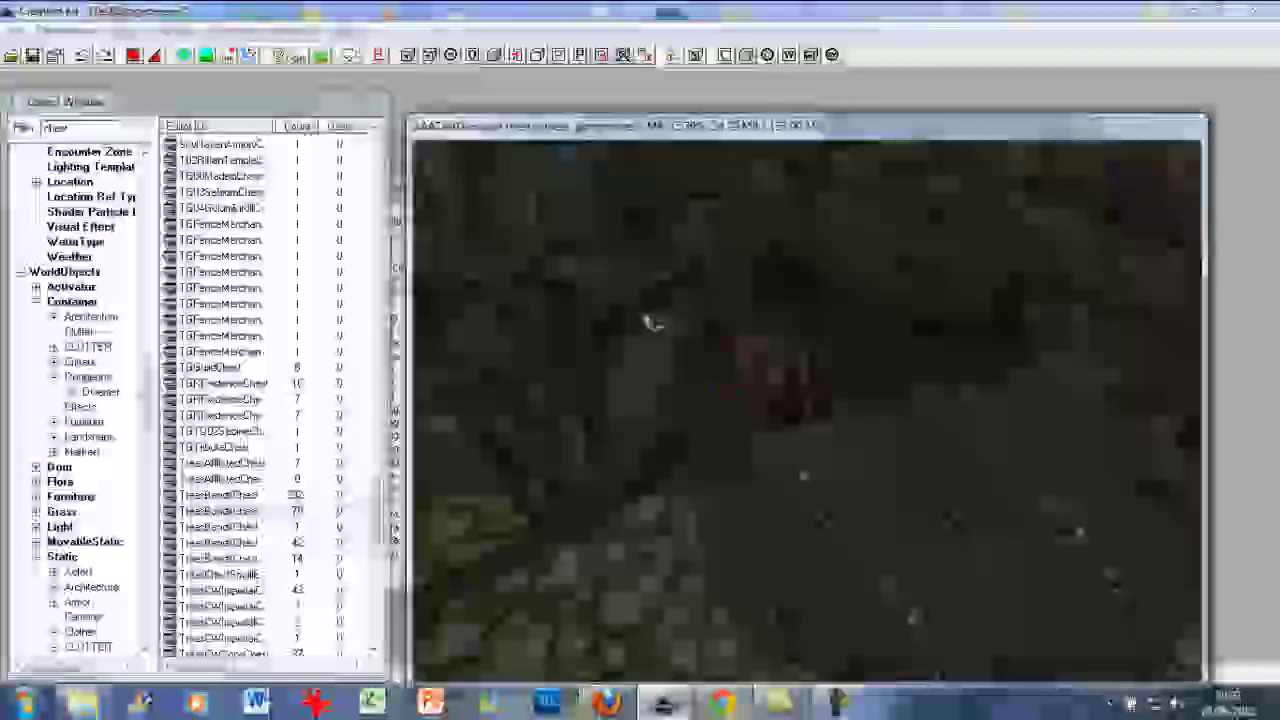
scroll(650, 321, down, 5)
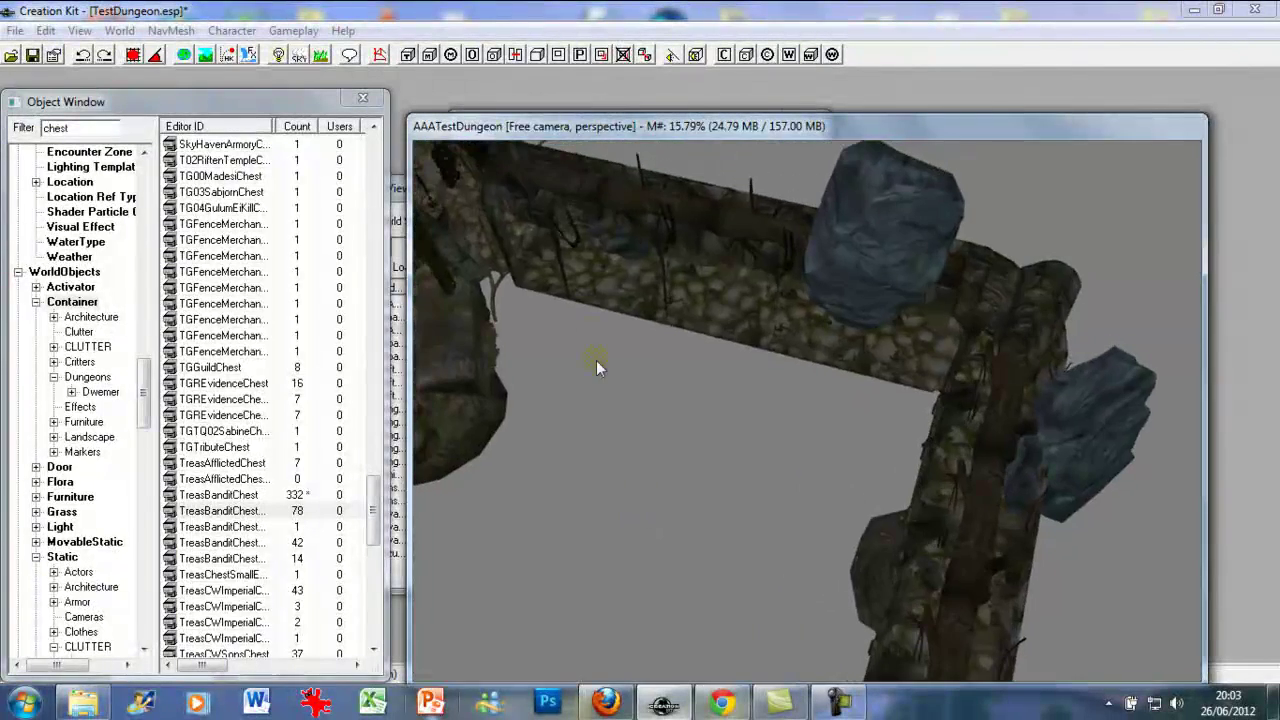
mouse_move(596, 360)
middle_down()
mouse_move(756, 379)
mouse_move(721, 384)
mouse_move(771, 371)
mouse_move(725, 388)
mouse_move(633, 388)
mouse_move(573, 369)
middle_up()
shift+middle_drag(890, 381, 830, 367)
scroll(838, 420, up, 4)
scroll(832, 431, up, 4)
scroll(820, 382, up, 3)
scroll(819, 382, up, 6)
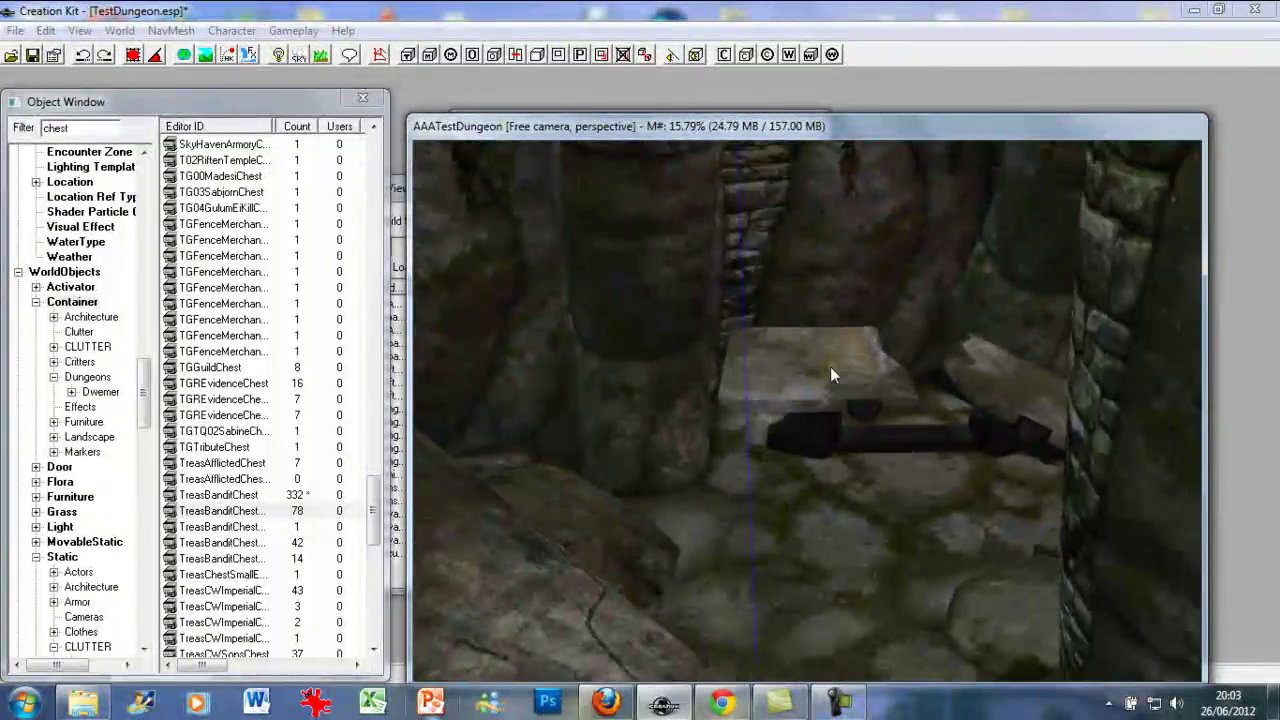
scroll(831, 370, up, 2)
double_click(853, 397)
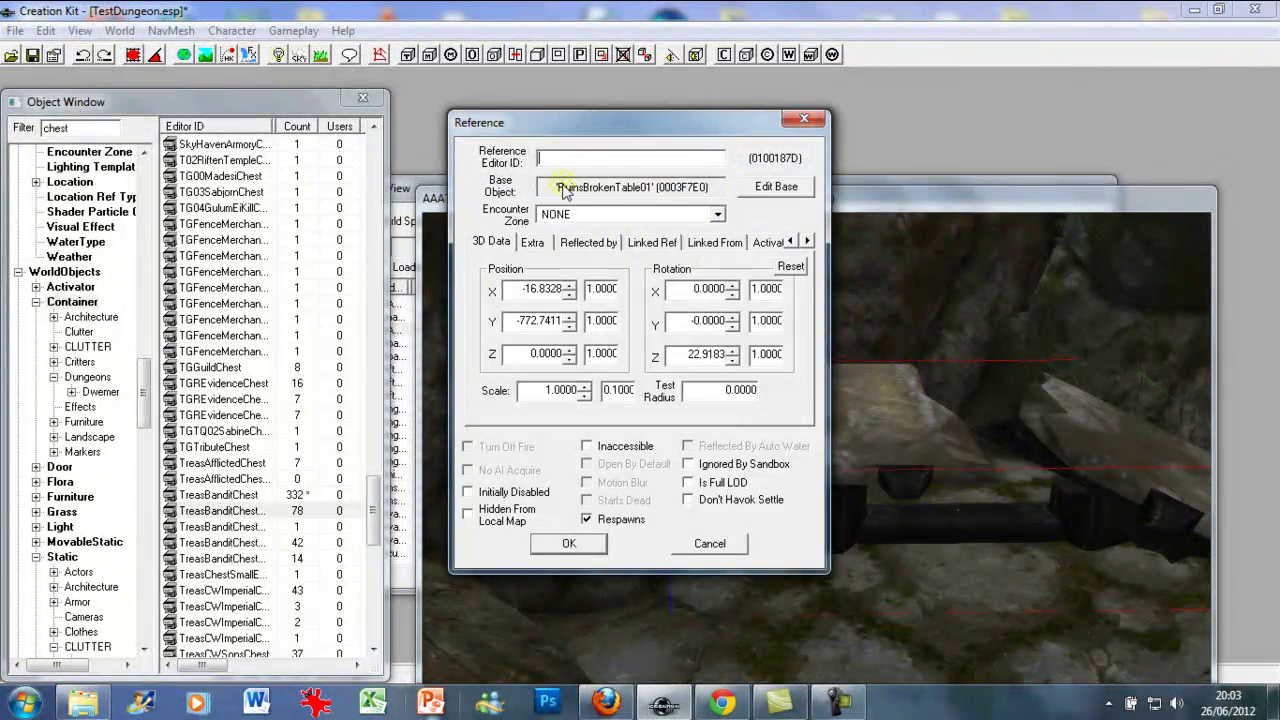
click(804, 120)
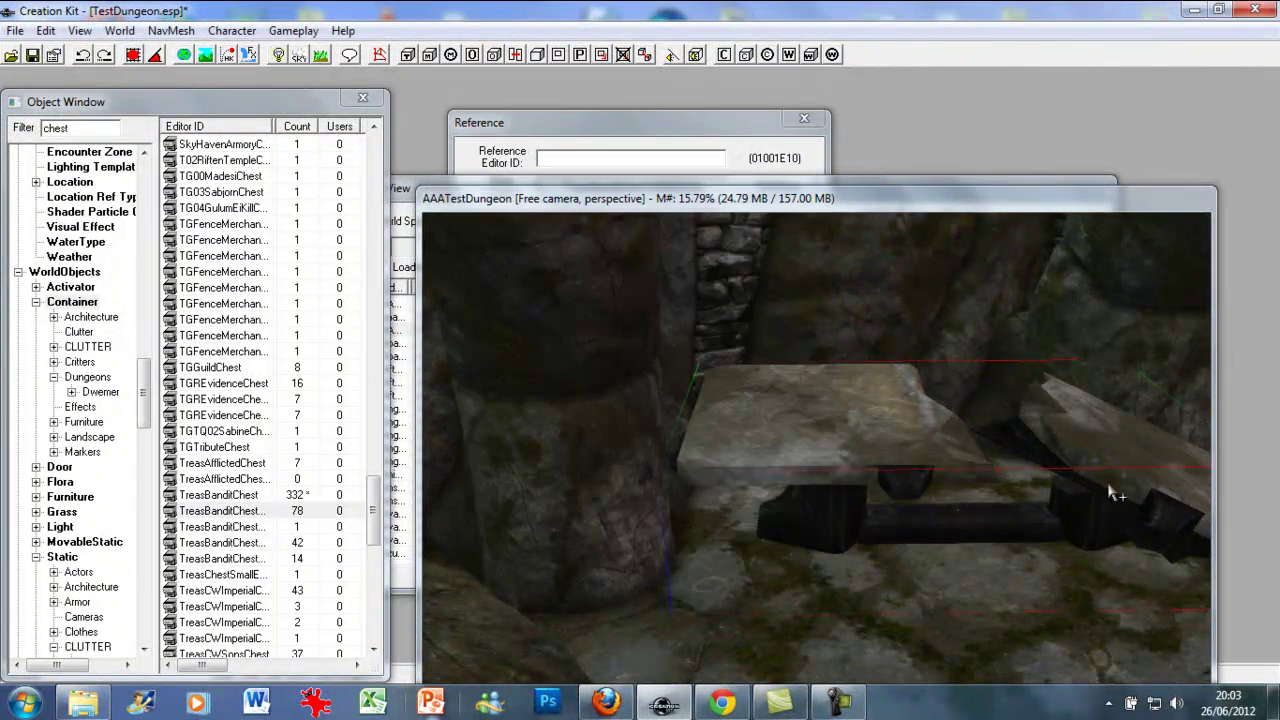
double_click(1113, 493)
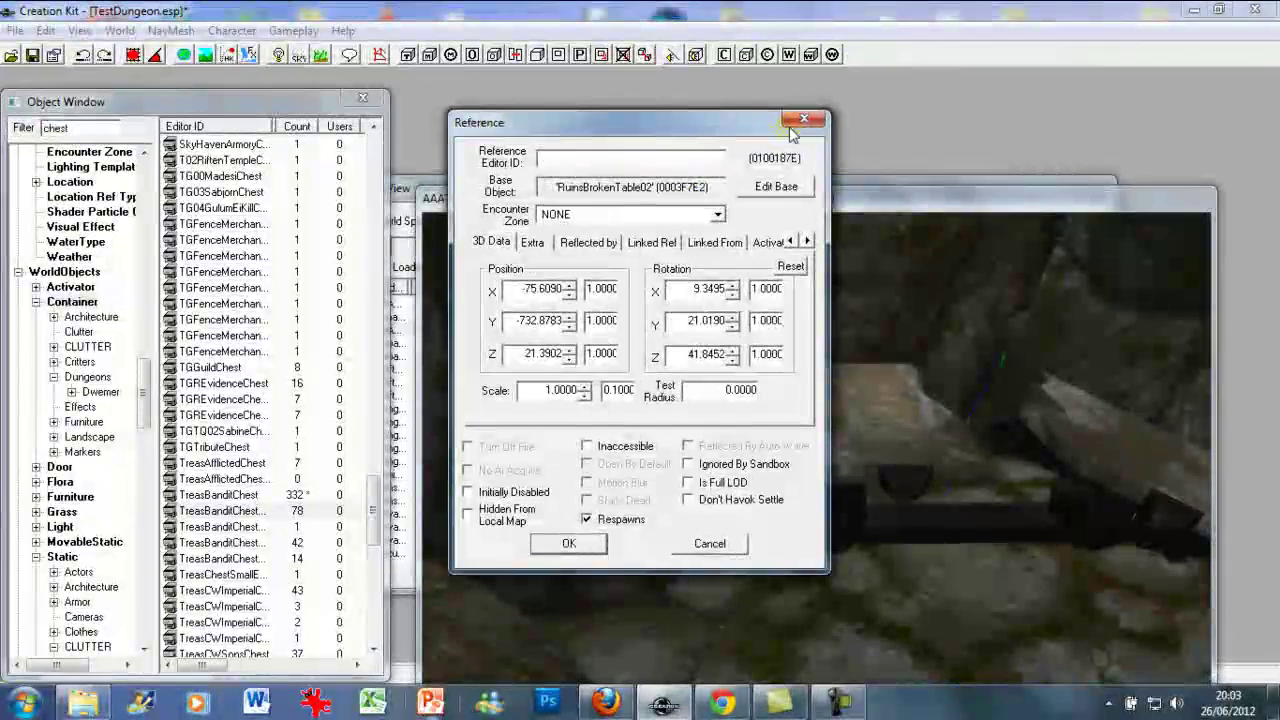